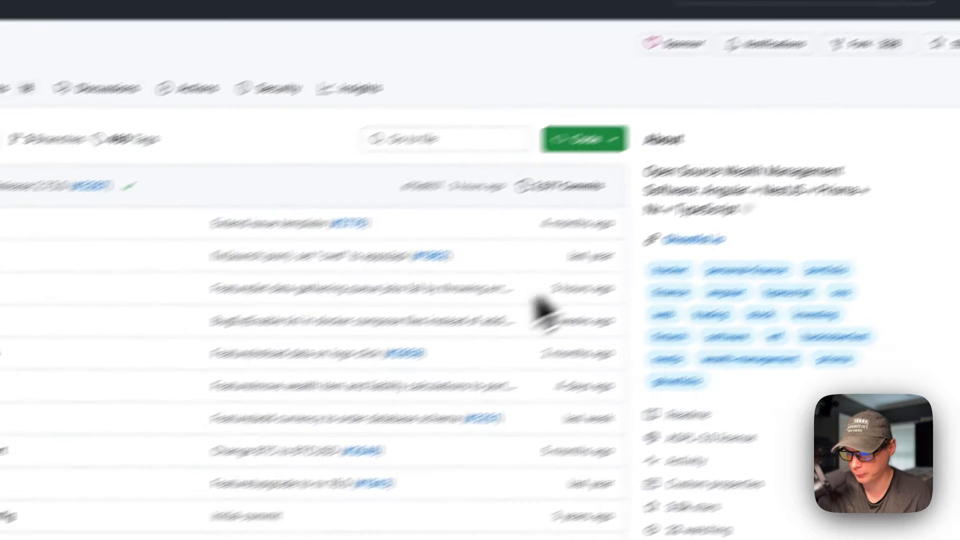
Scroll through the Ghostfolio README on GitHub to read its feature list
scroll(514, 332, "down", 15)
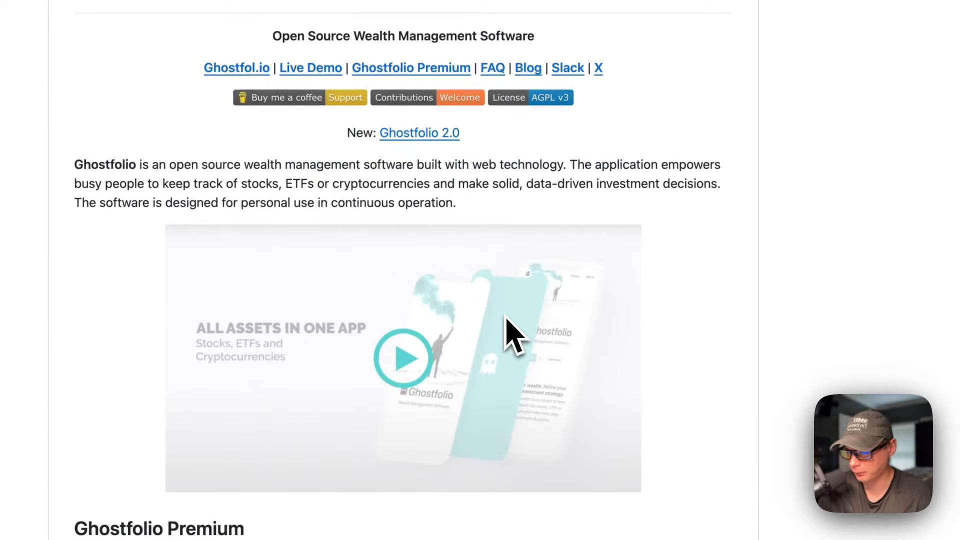
scroll(514, 332, "down", 3)
scroll(514, 332, "up", 3)
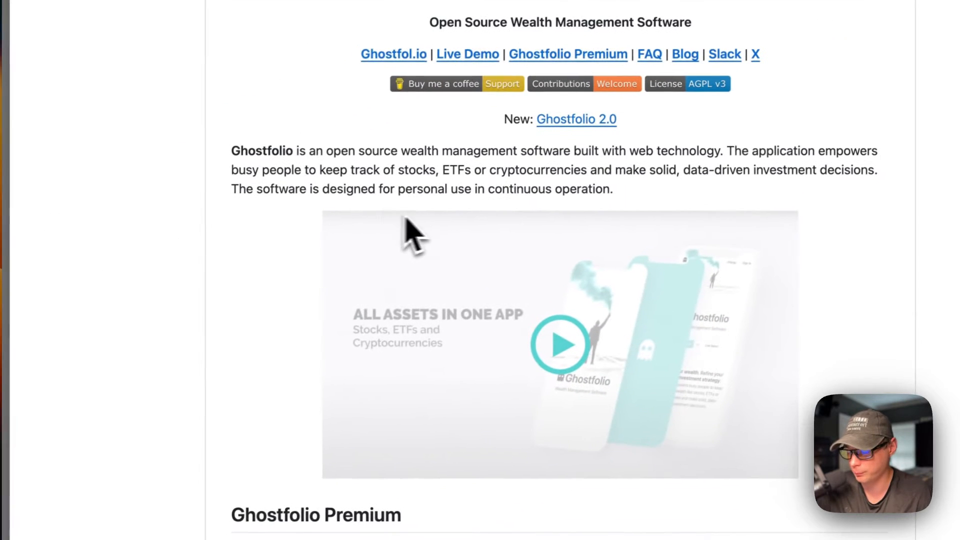
scroll(364, 364, "down", 10)
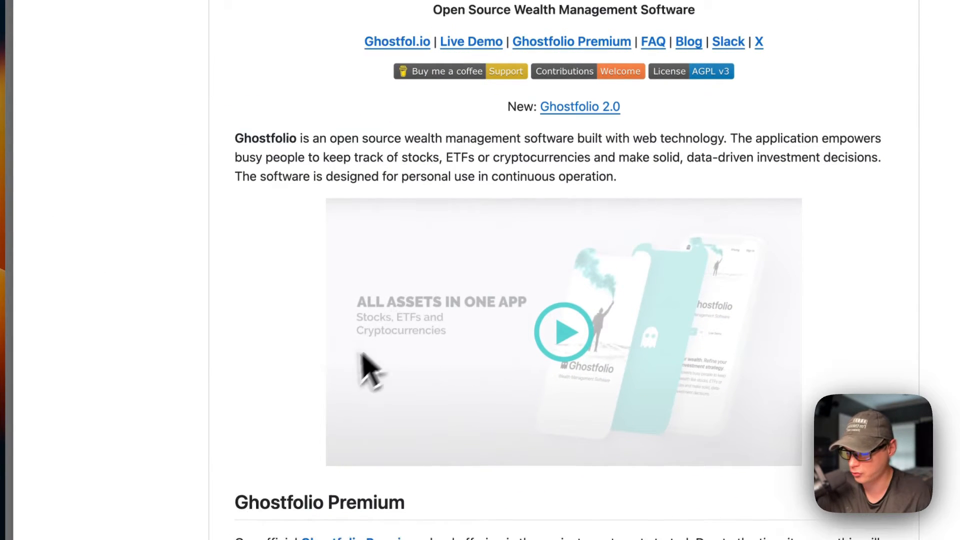
scroll(330, 403, "up", 2)
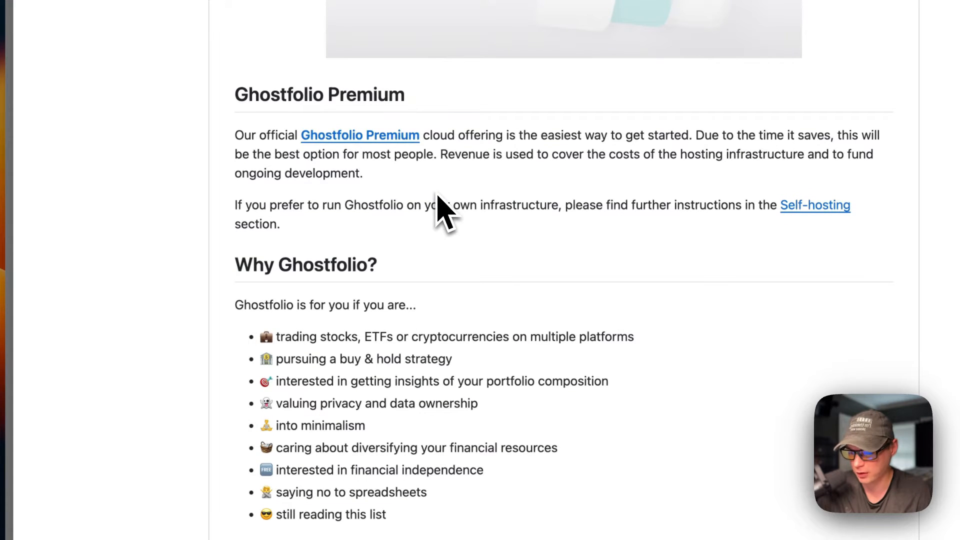
scroll(439, 198, "down", 5)
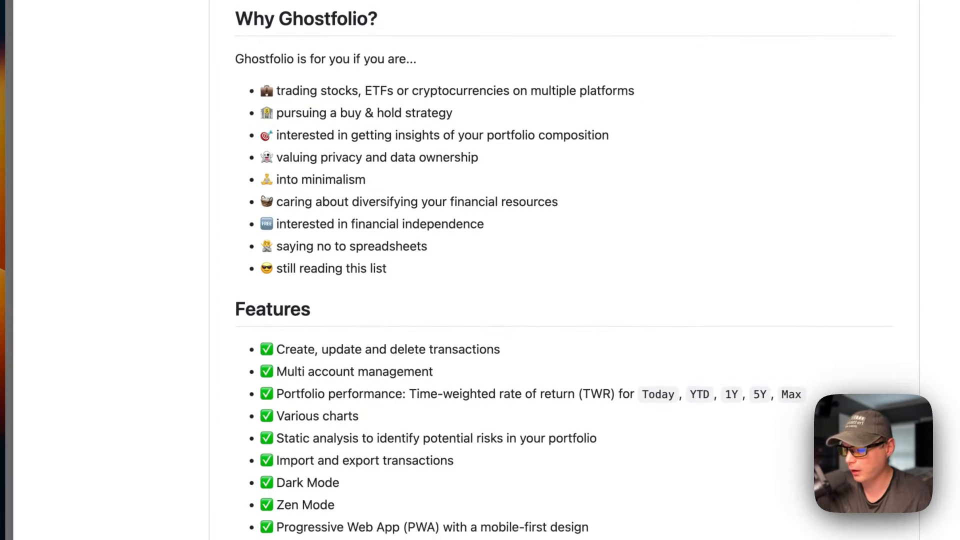
scroll(438, 195, "up", 2)
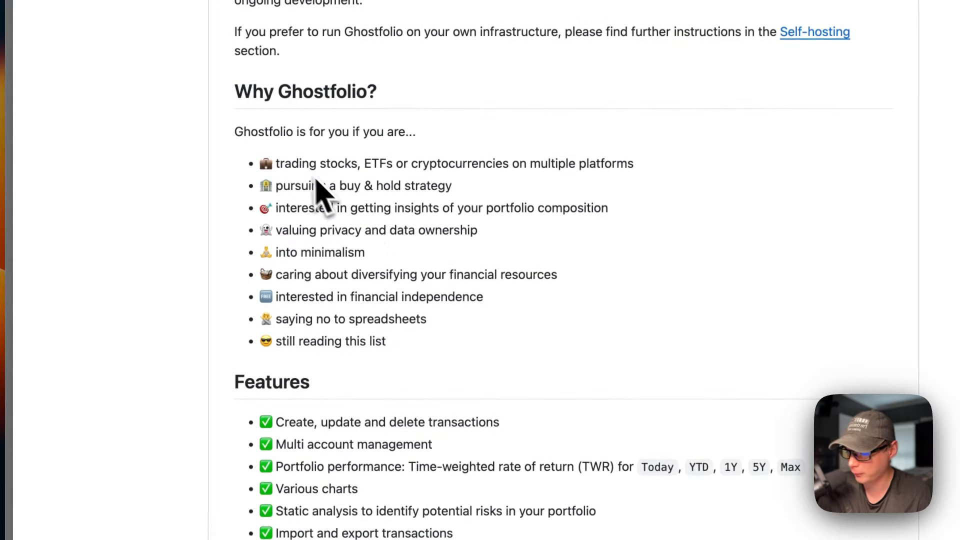
scroll(396, 253, "down", 3)
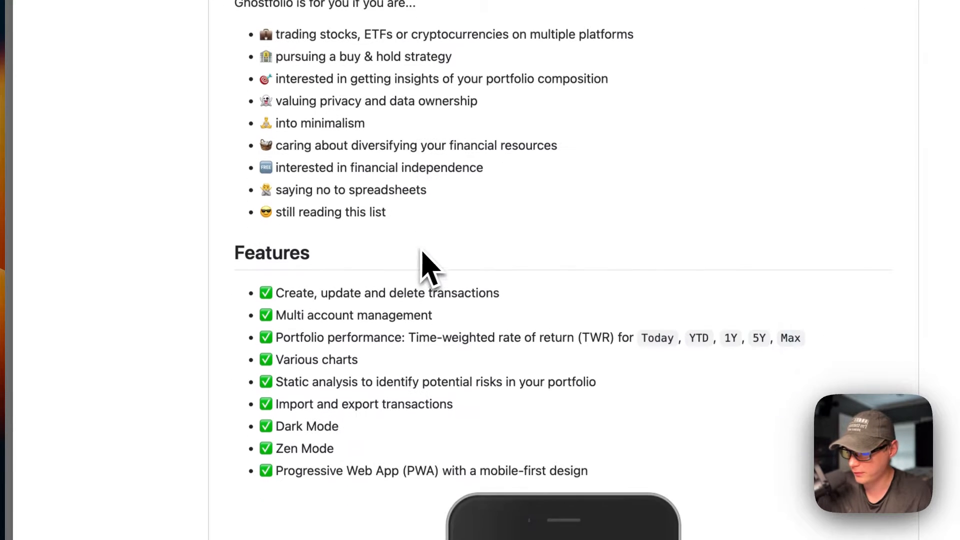
scroll(386, 290, "down", 6)
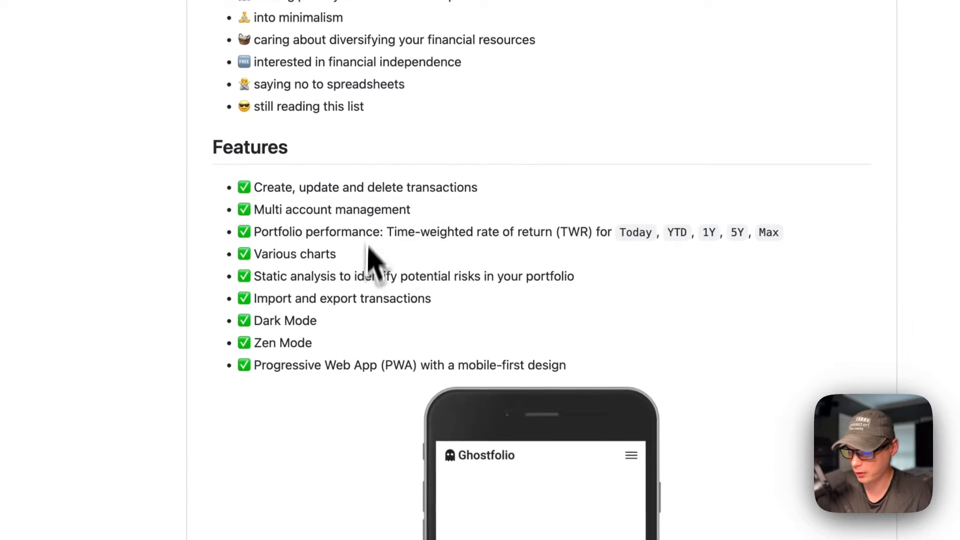
scroll(440, 240, "down", 5)
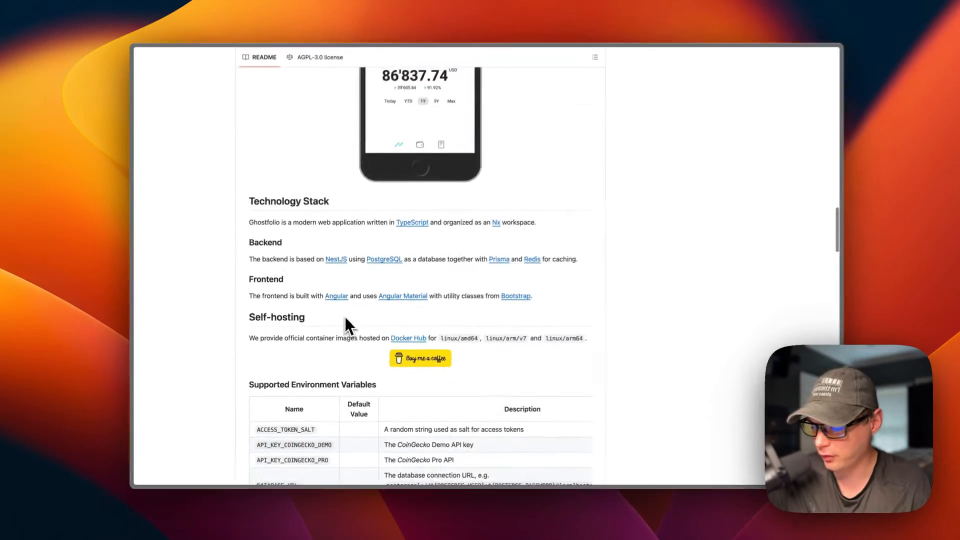
scroll(344, 316, "up", 15)
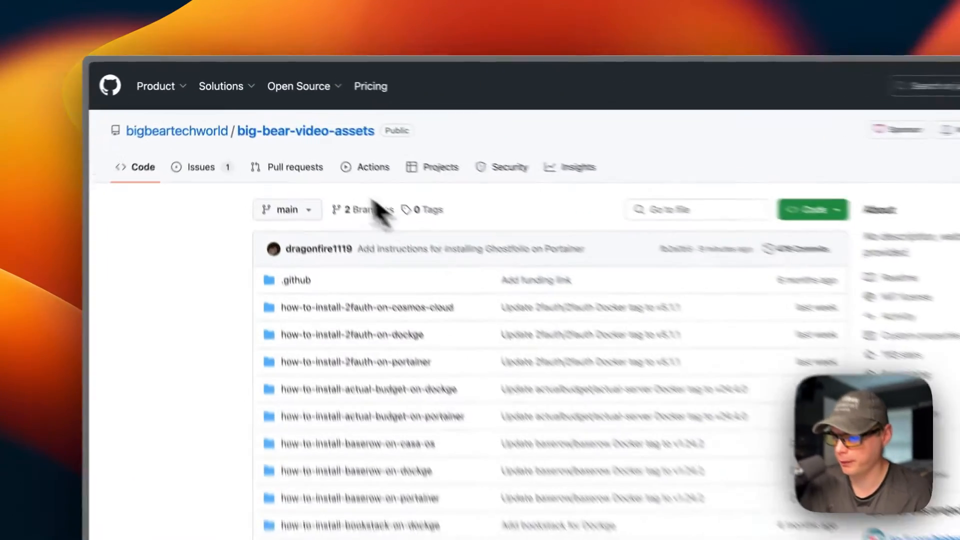
Search the repo for 'ghostfolio' and open how-to-install-ghostfolio-on-portainer's docker-compose.yml
scroll(183, 333, "down", 1)
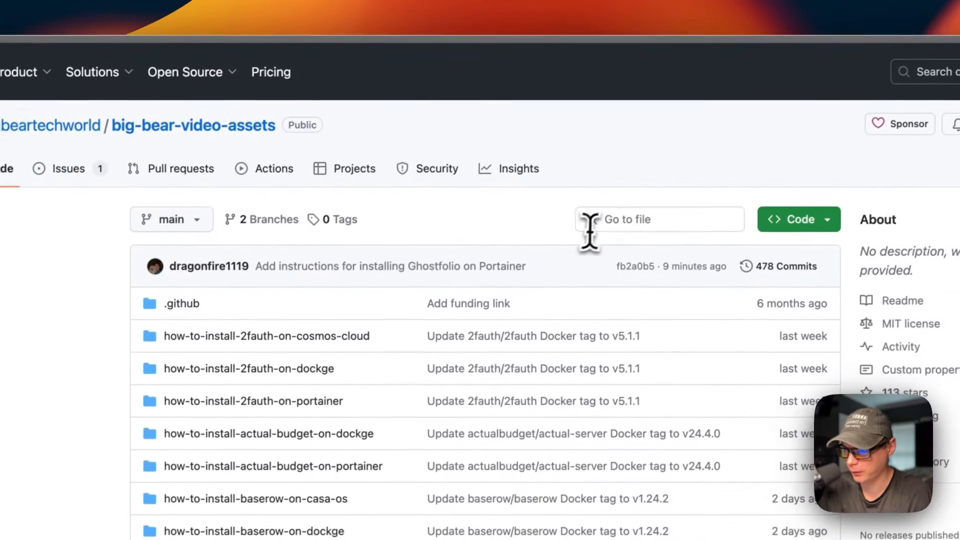
left_click(734, 102)
type("g")
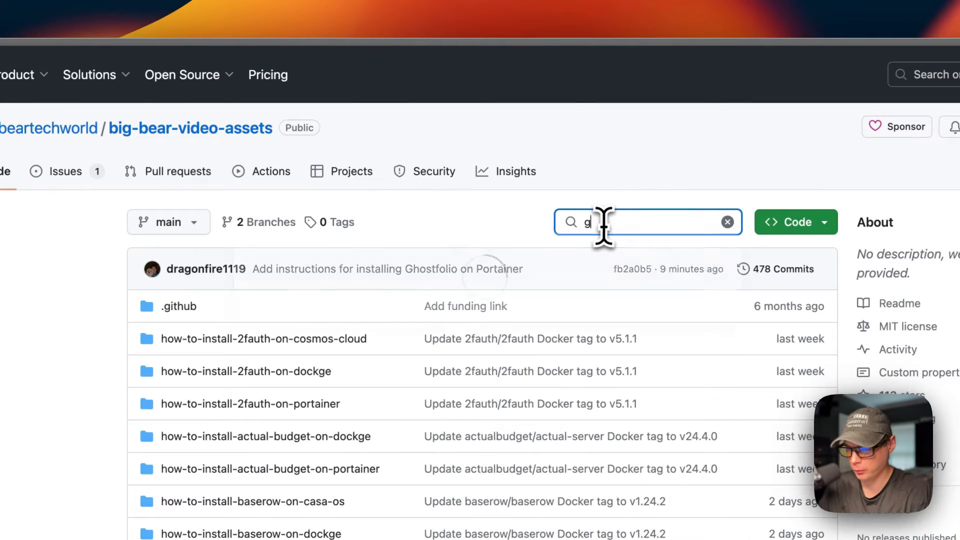
type("hostfoli")
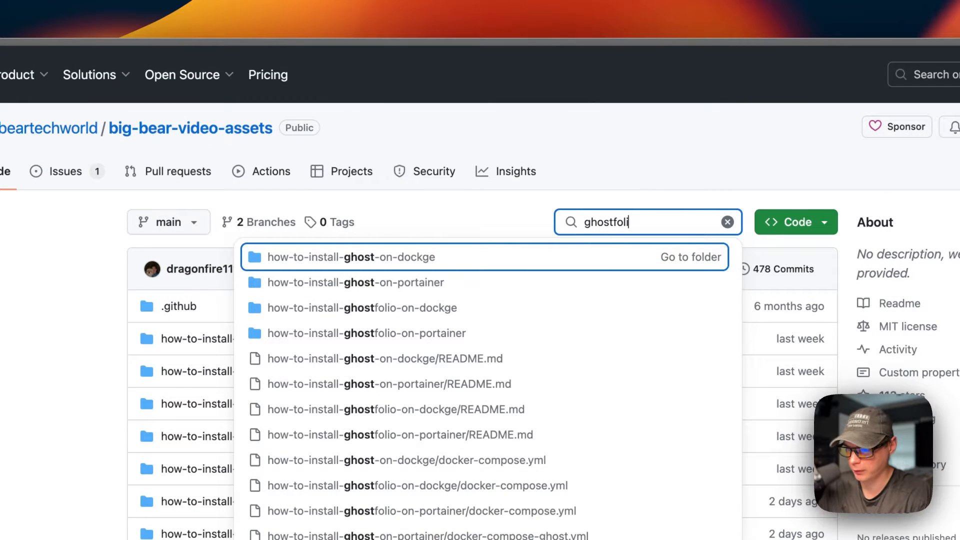
type("o")
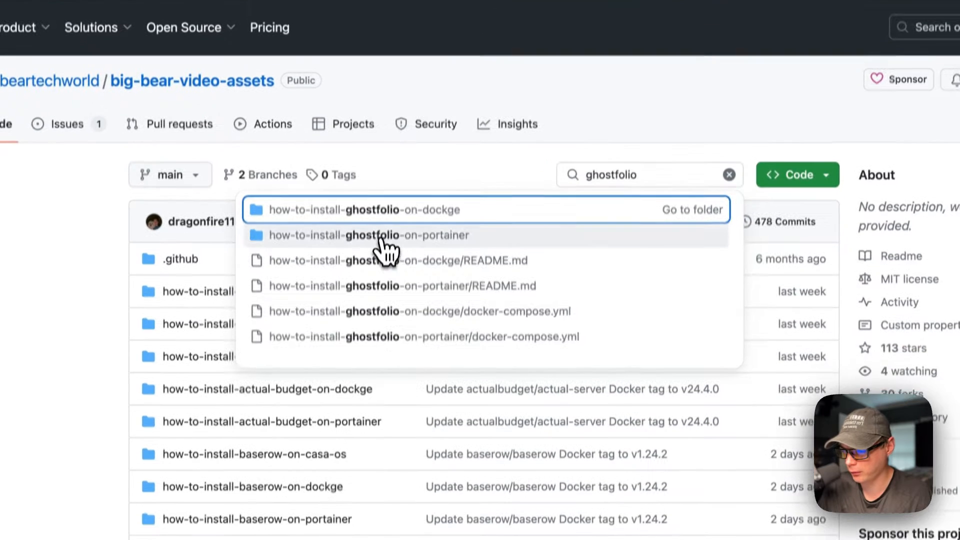
left_click(379, 286)
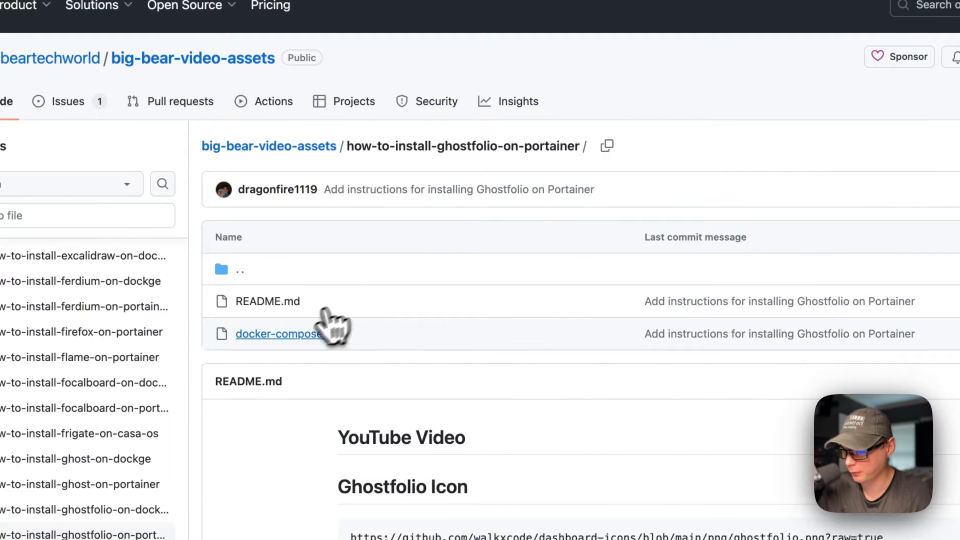
left_click(280, 334)
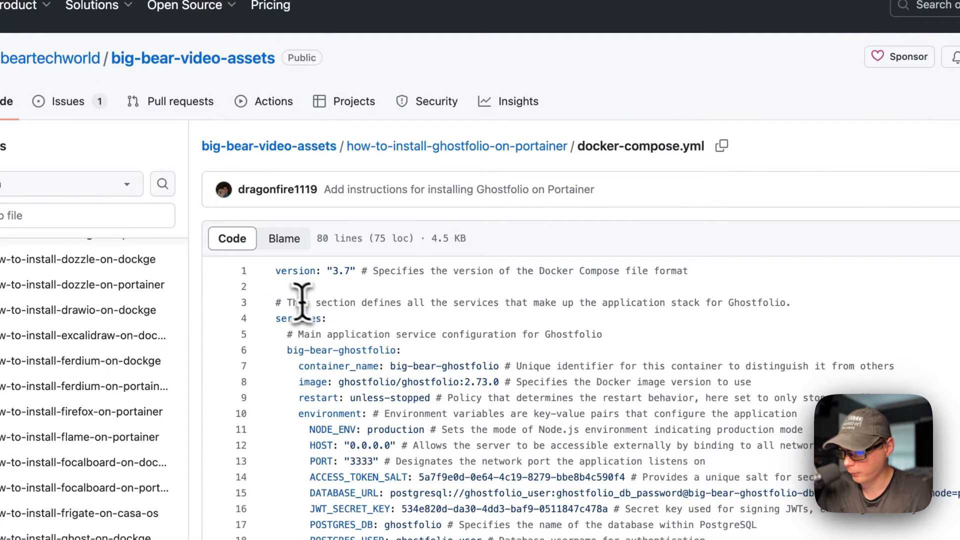
left_click_drag(294, 271, 608, 270)
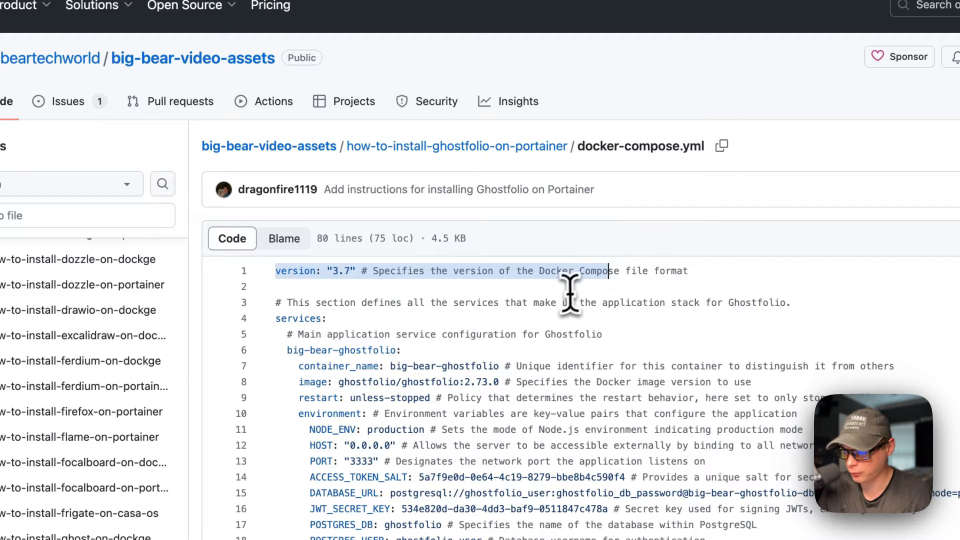
left_click_drag(277, 320, 492, 321)
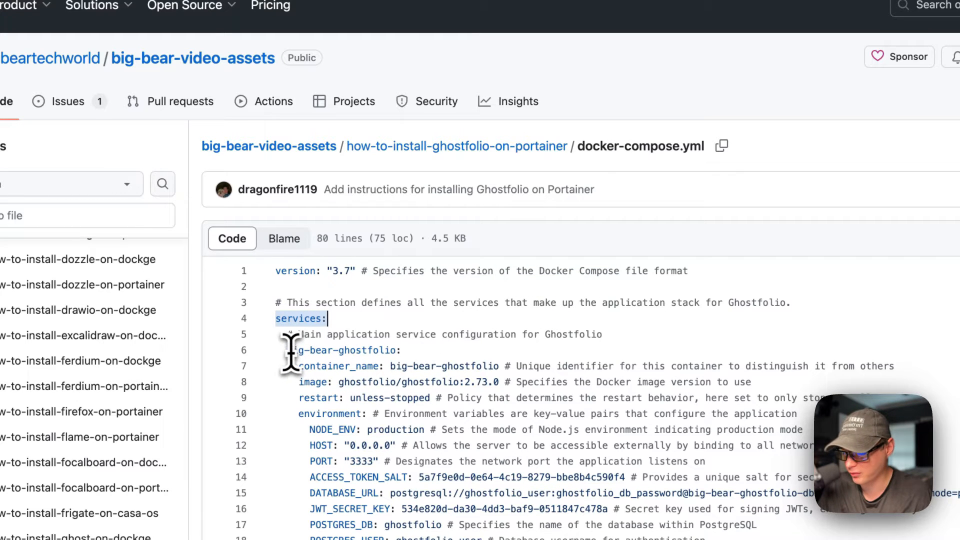
left_click_drag(288, 352, 437, 352)
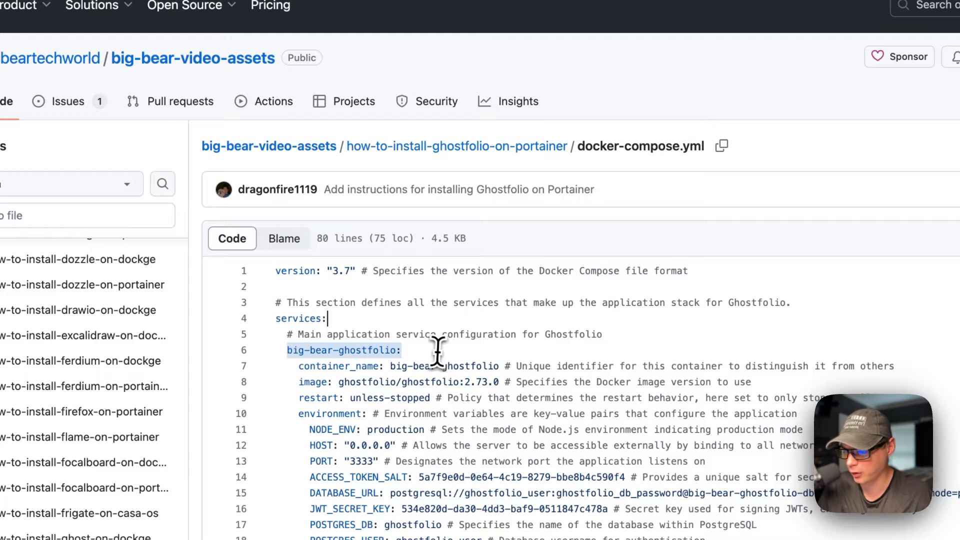
scroll(438, 350, "down", 1)
left_click_drag(298, 333, 633, 333)
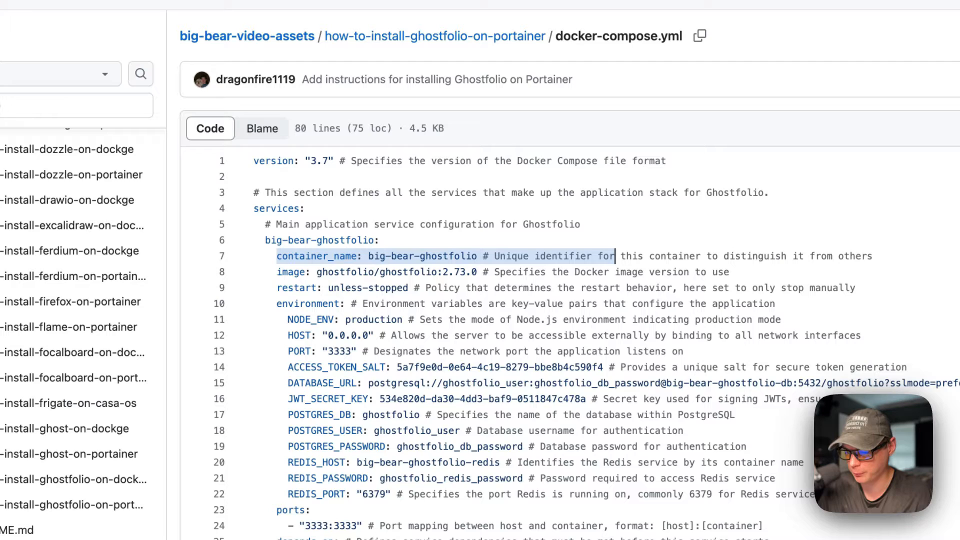
left_click_drag(280, 273, 627, 273)
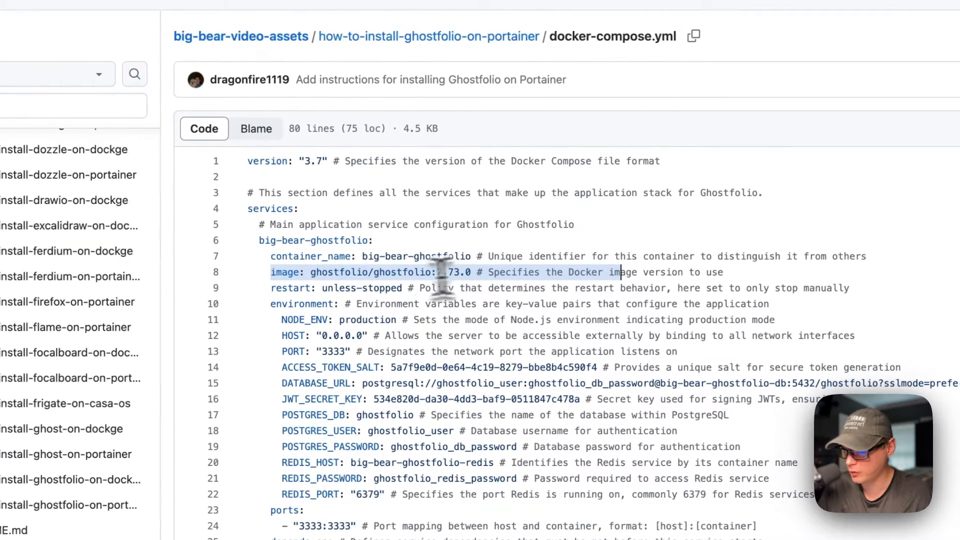
left_click(310, 272)
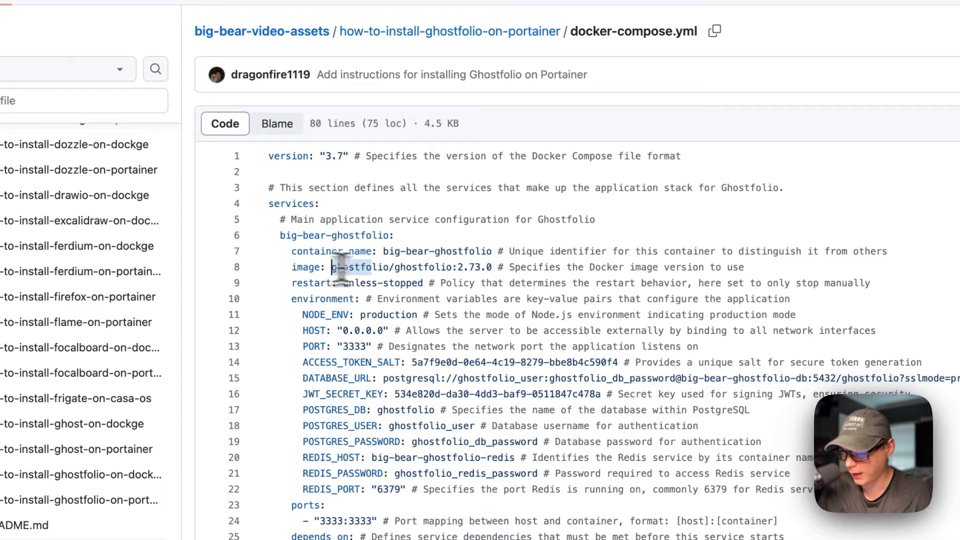
left_click_drag(340, 268, 455, 265)
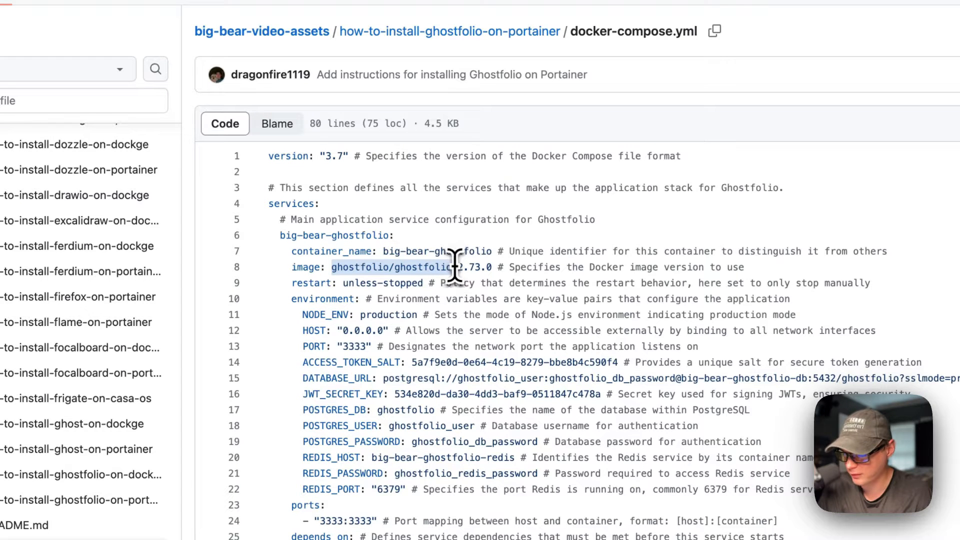
double_click(458, 268)
left_click_drag(292, 283, 698, 283)
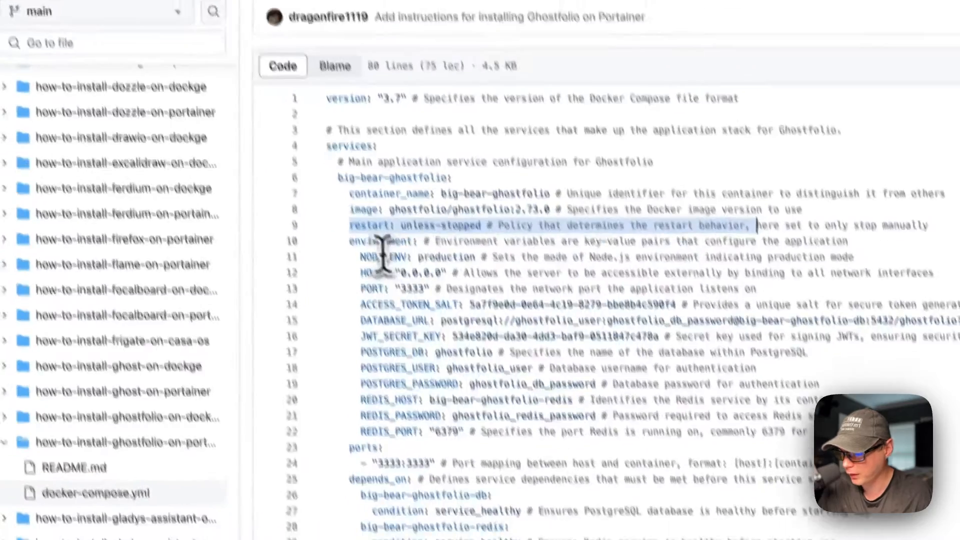
left_click_drag(225, 268, 484, 458)
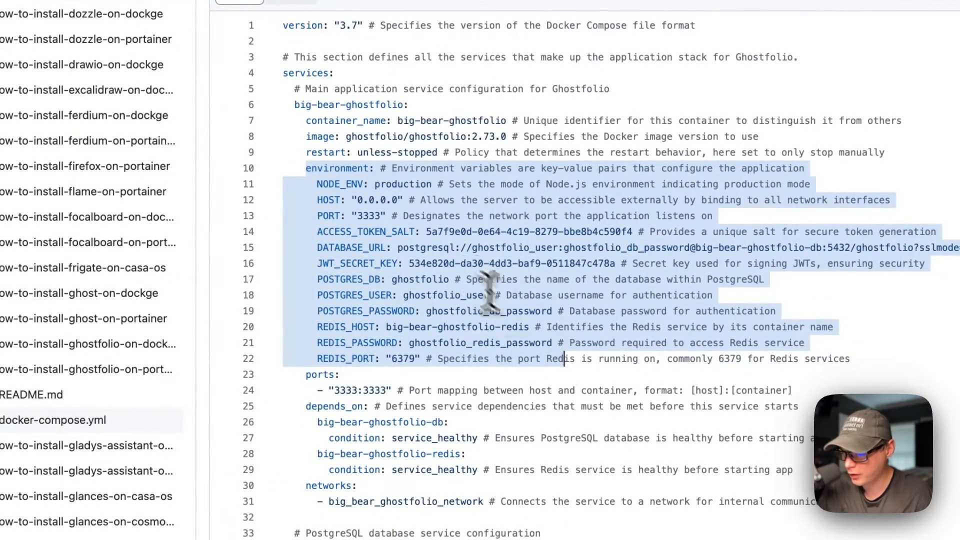
left_click(364, 185)
double_click(388, 185)
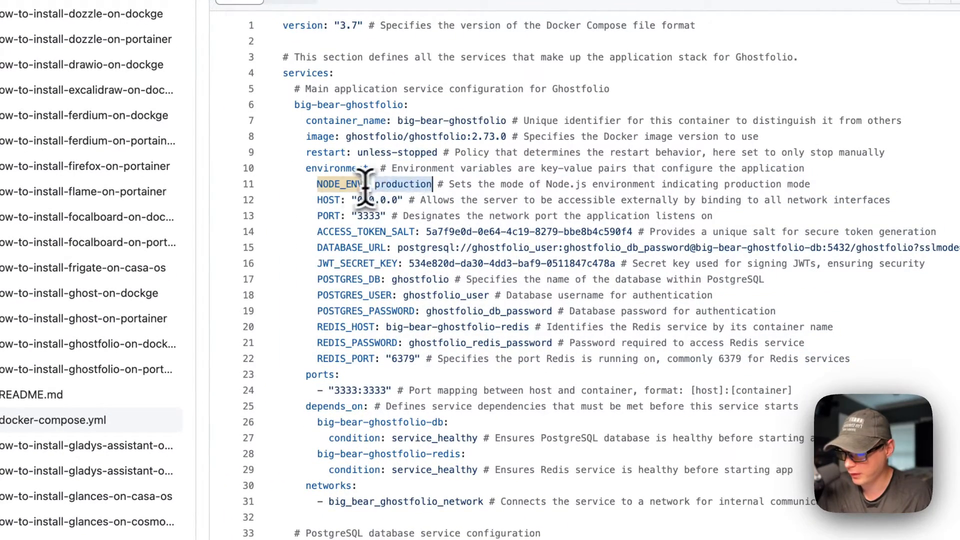
double_click(328, 199)
double_click(330, 215)
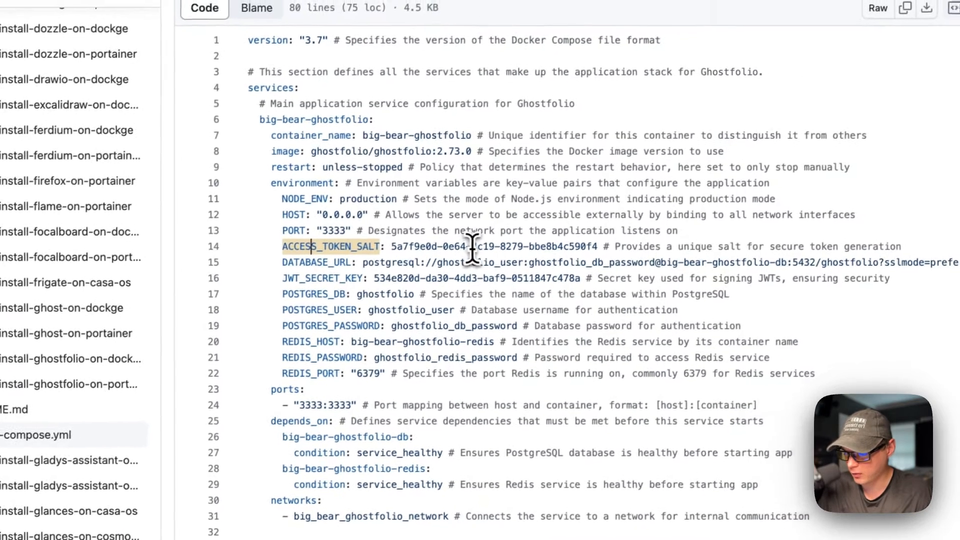
left_click_drag(507, 233, 511, 235)
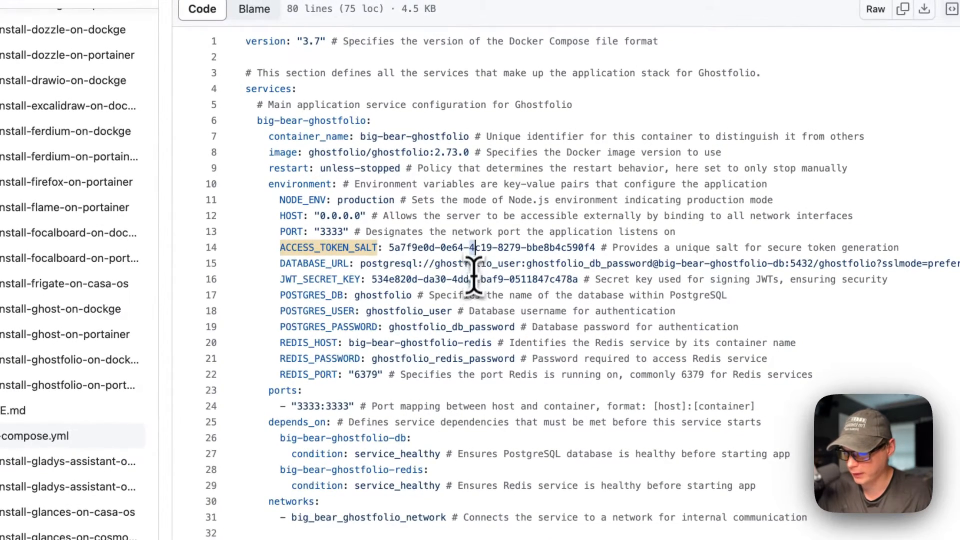
left_click_drag(390, 247, 589, 244)
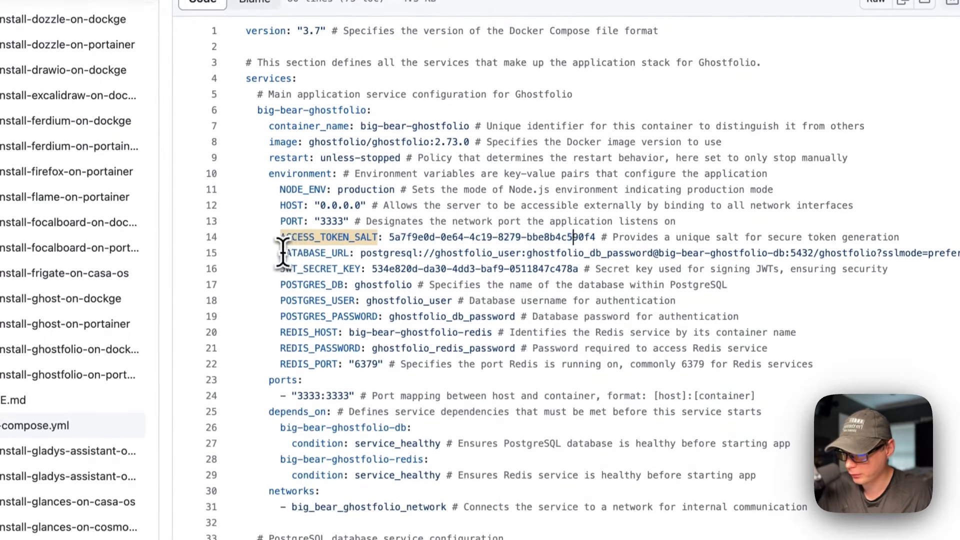
left_click_drag(281, 263, 608, 263)
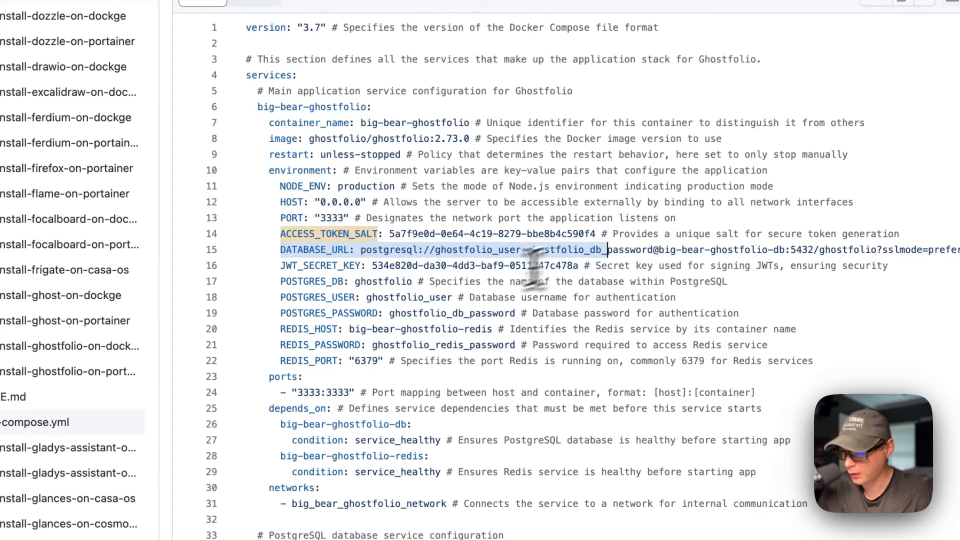
left_click(322, 253)
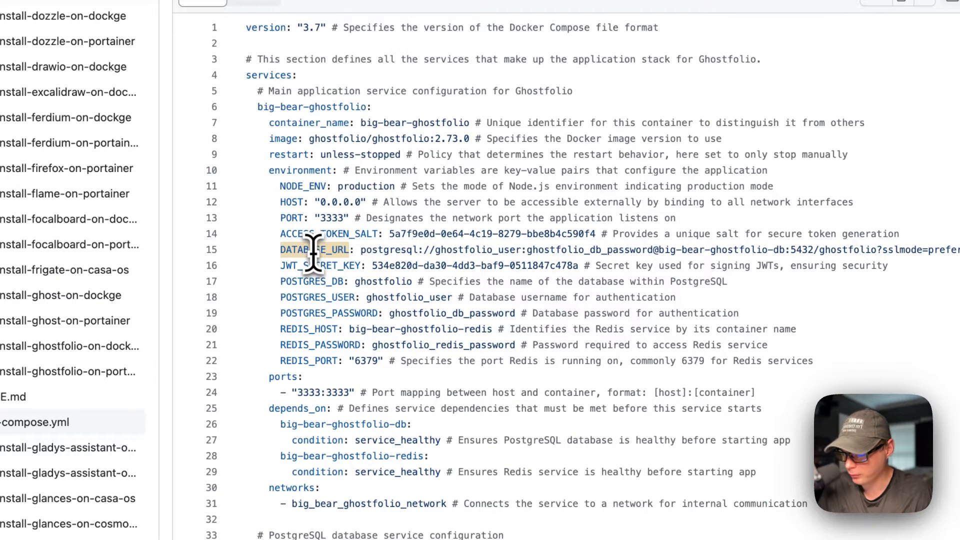
double_click(477, 250)
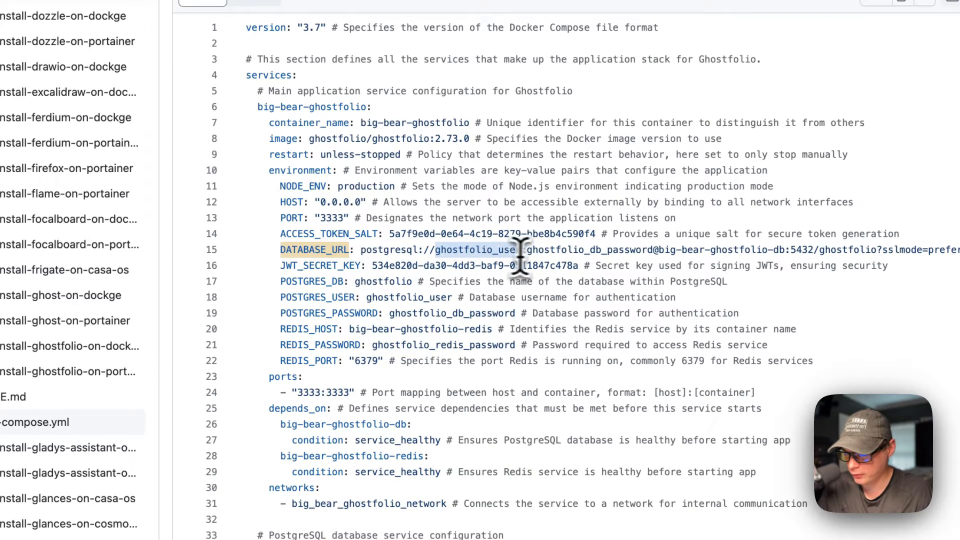
double_click(563, 250)
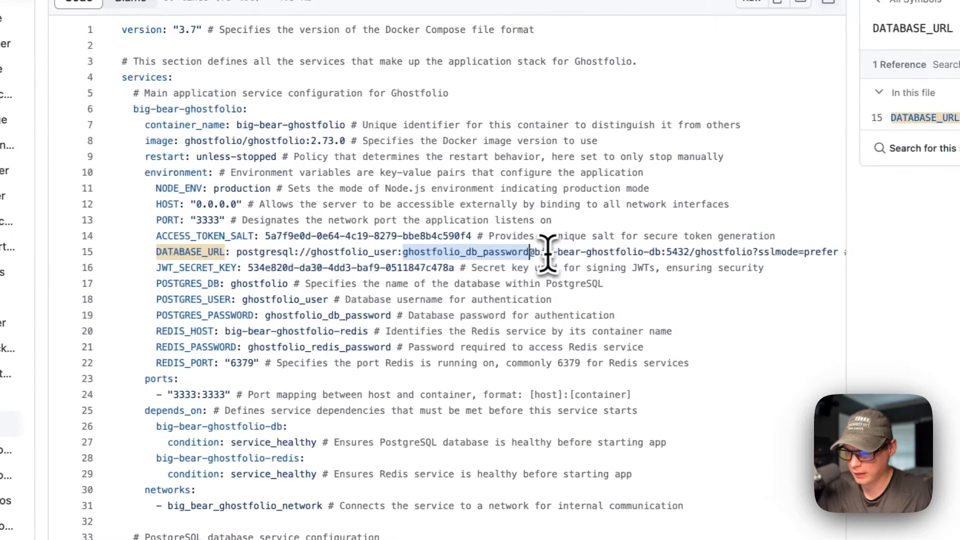
left_click_drag(656, 248, 782, 247)
left_click_drag(658, 253, 661, 252)
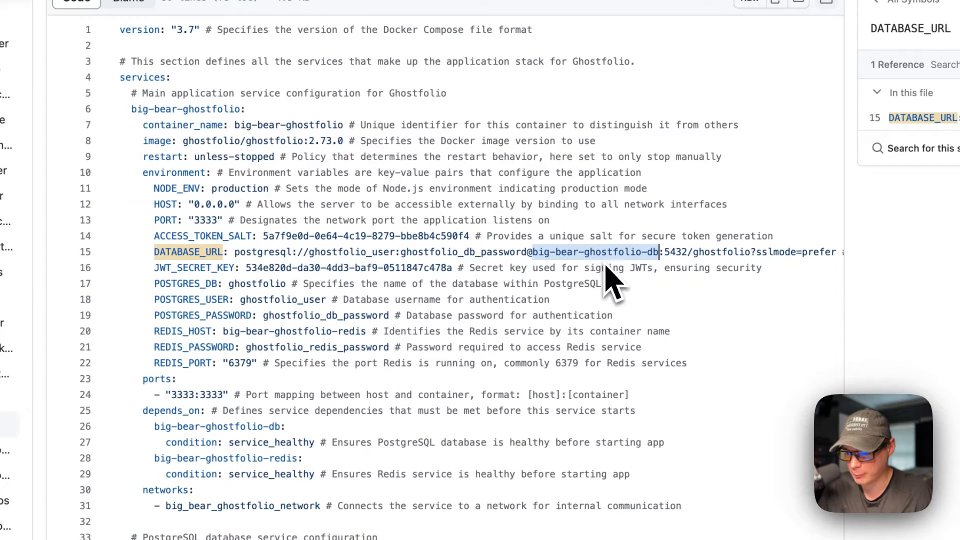
scroll(606, 260, "right", 5)
double_click(562, 252)
scroll(556, 259, "right", 5)
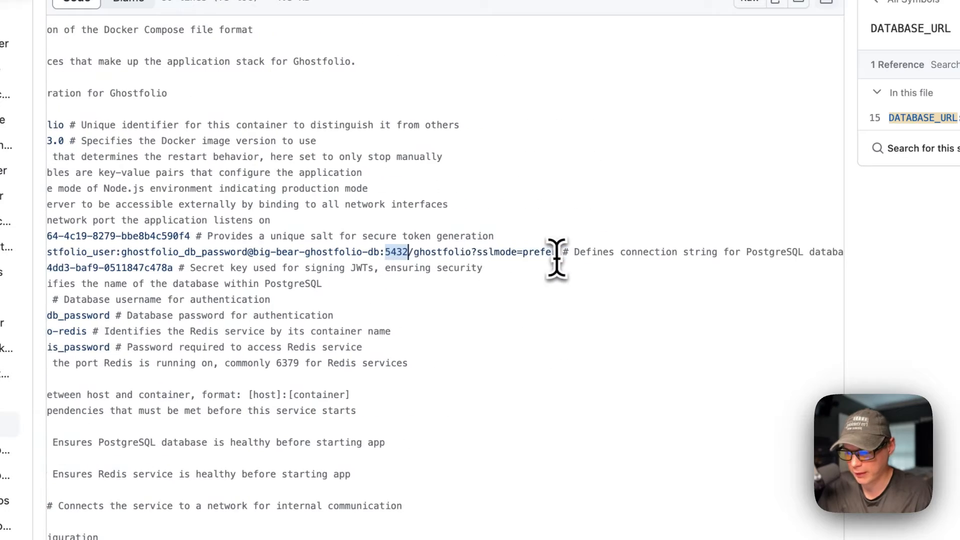
double_click(444, 253)
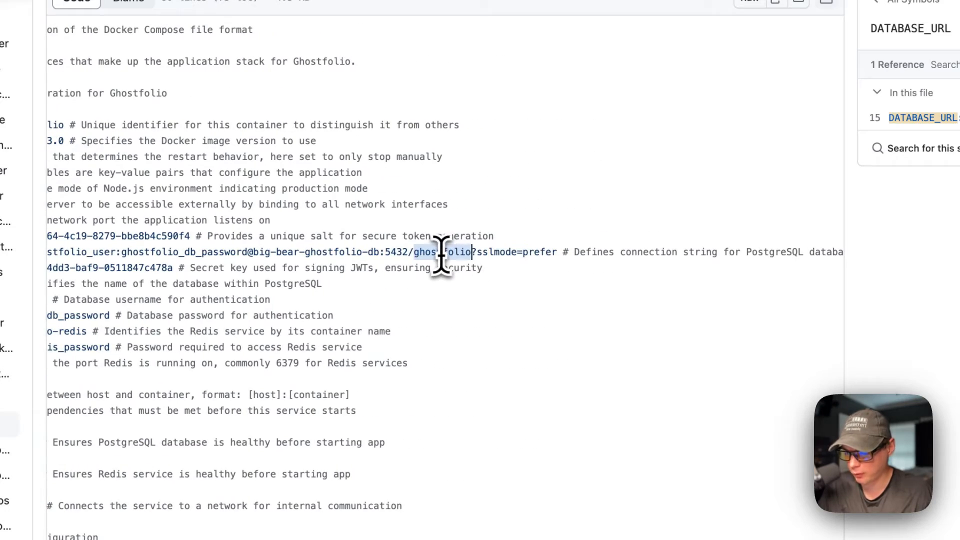
scroll(430, 265, "left", 10)
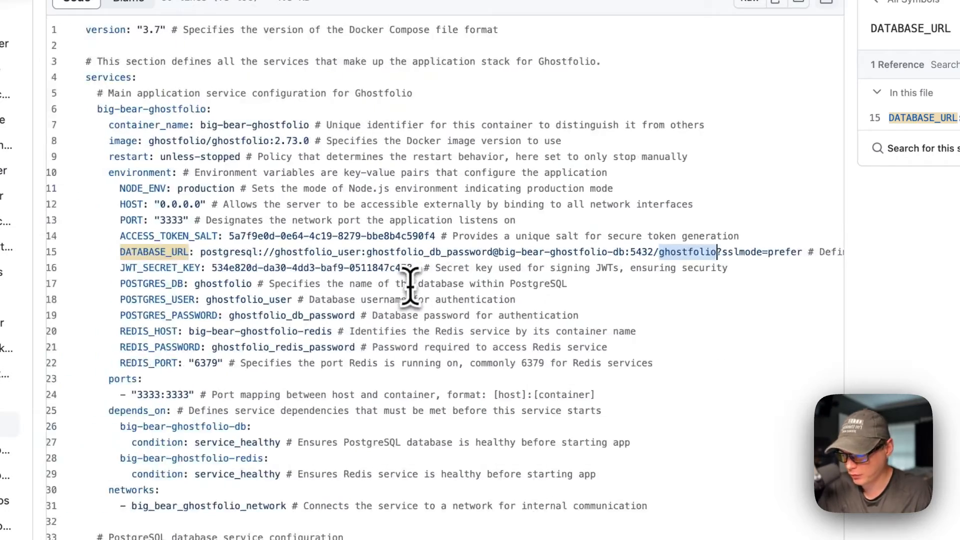
left_click_drag(271, 261, 520, 262)
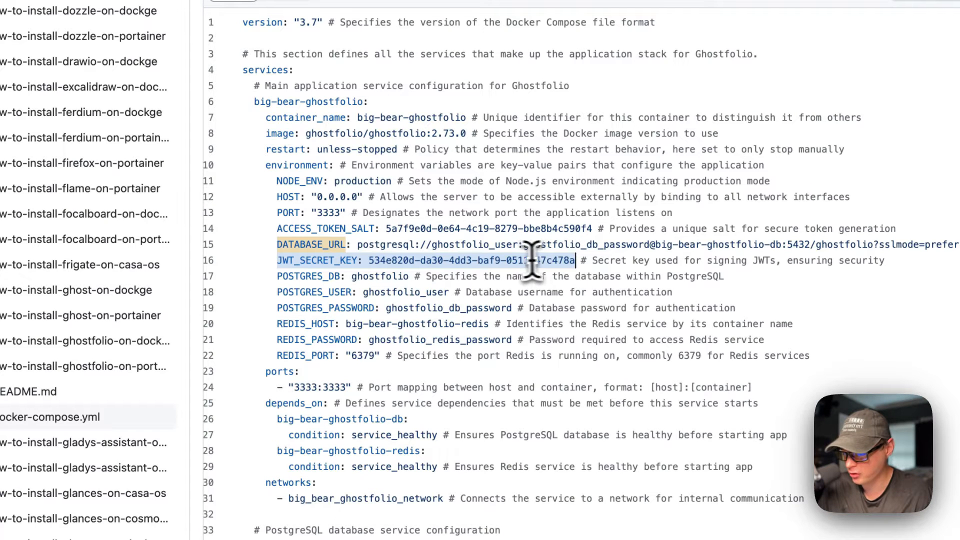
left_click(438, 260)
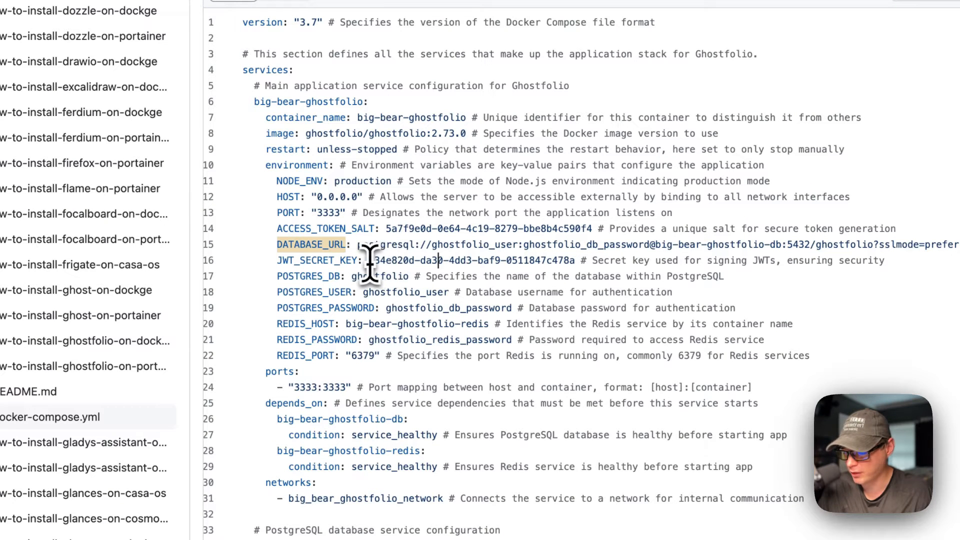
left_click_drag(278, 276, 687, 277)
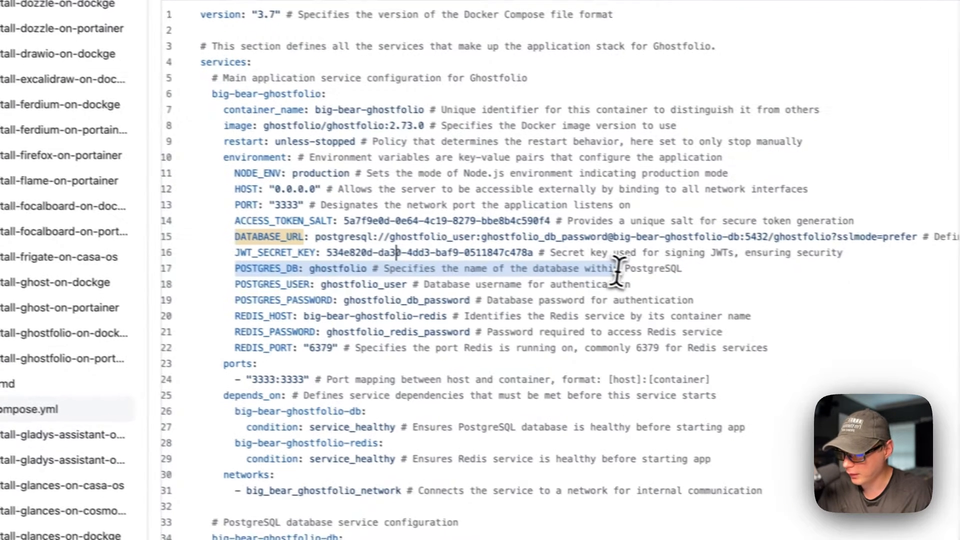
left_click_drag(622, 270, 626, 266)
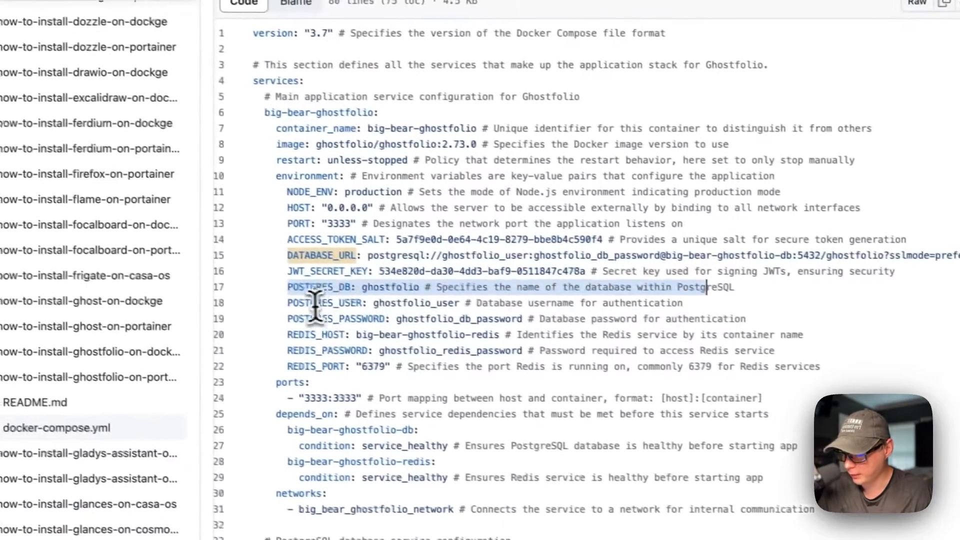
left_click_drag(288, 305, 561, 306)
left_click_drag(289, 323, 466, 323)
left_click_drag(302, 340, 517, 345)
double_click(350, 354)
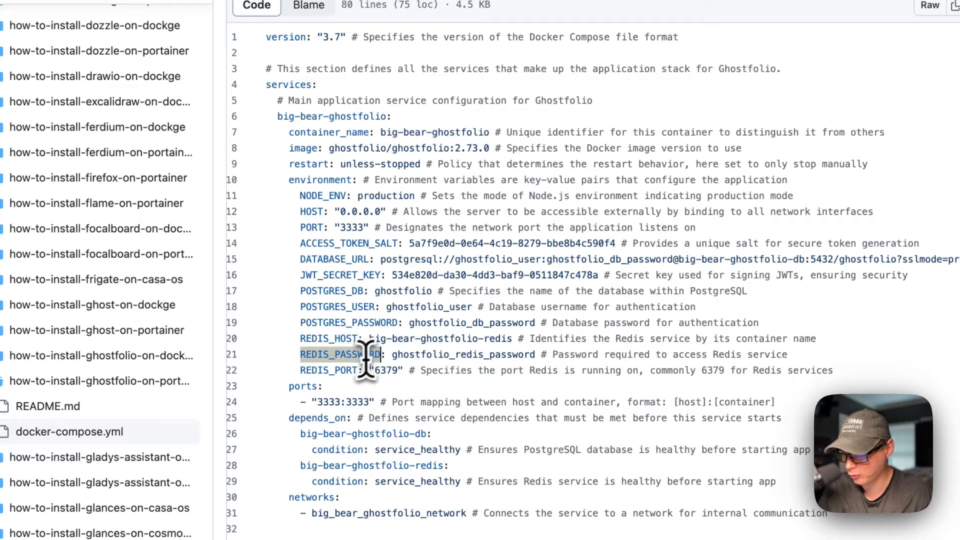
double_click(332, 370)
scroll(333, 372, "down", 5)
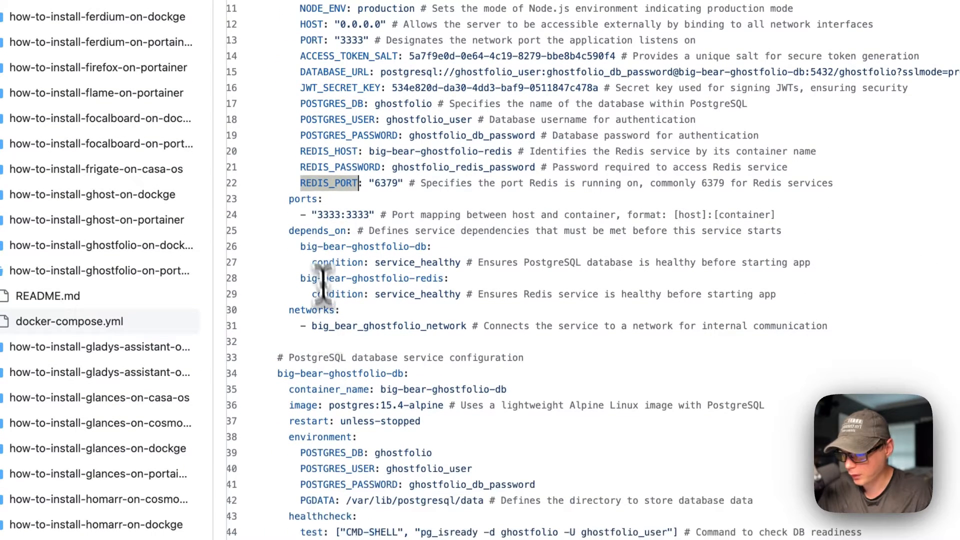
left_click_drag(290, 200, 495, 215)
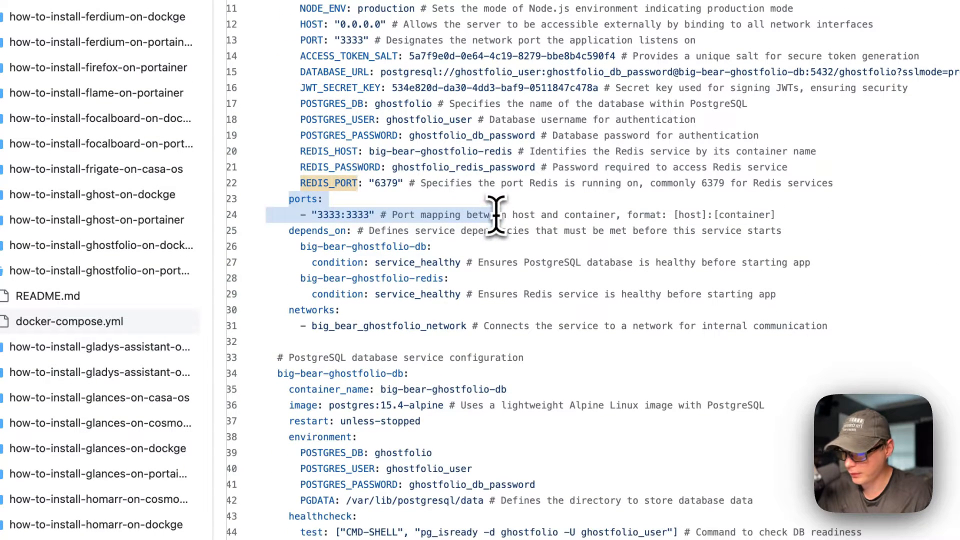
double_click(333, 216)
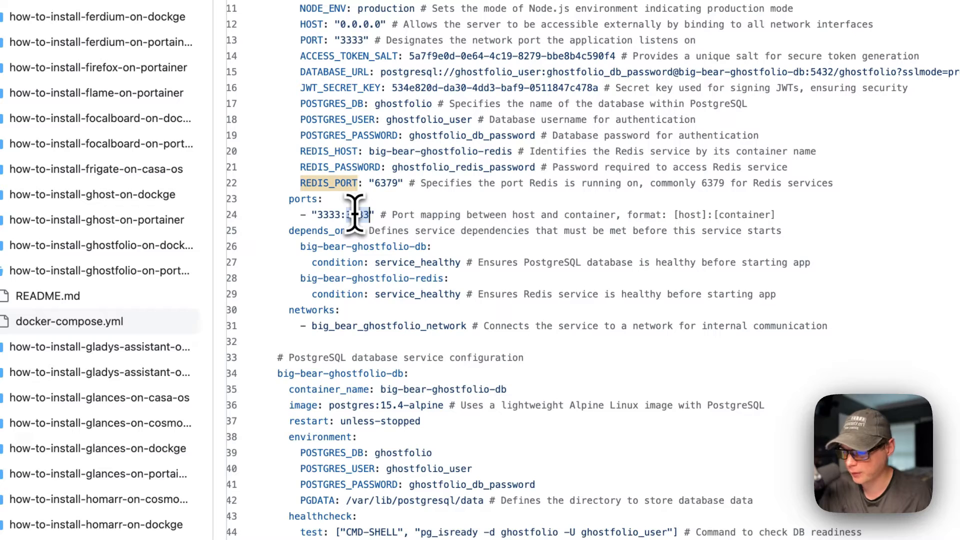
scroll(320, 215, "down", 2)
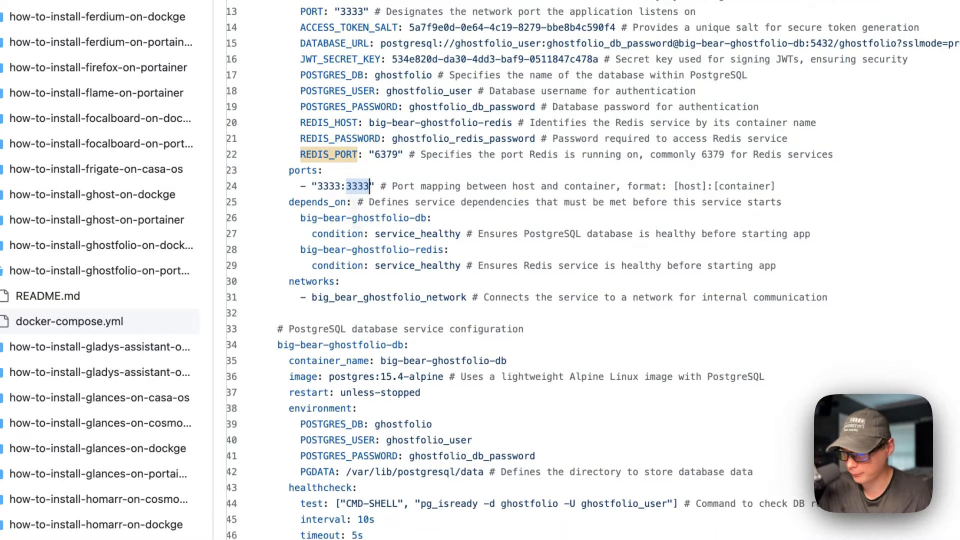
left_click_drag(289, 202, 512, 264)
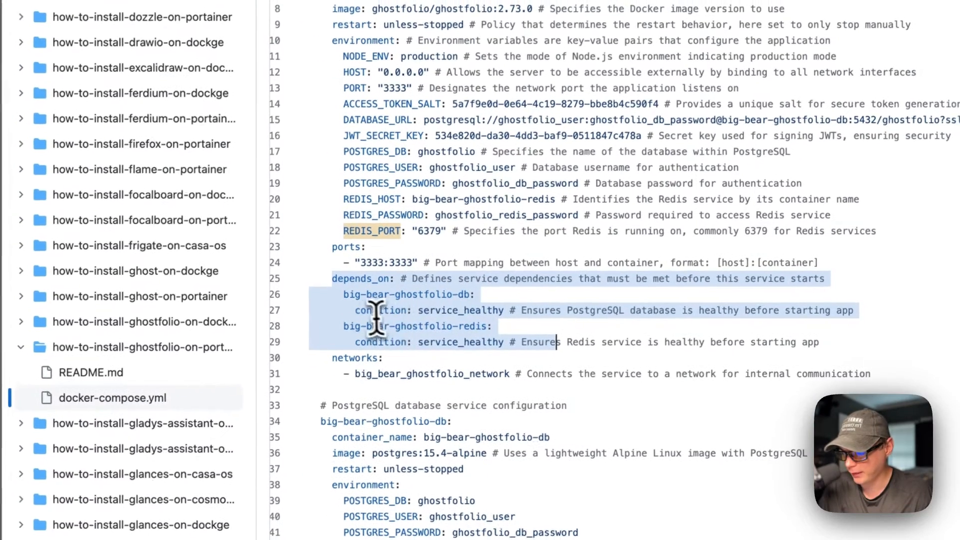
left_click(360, 306)
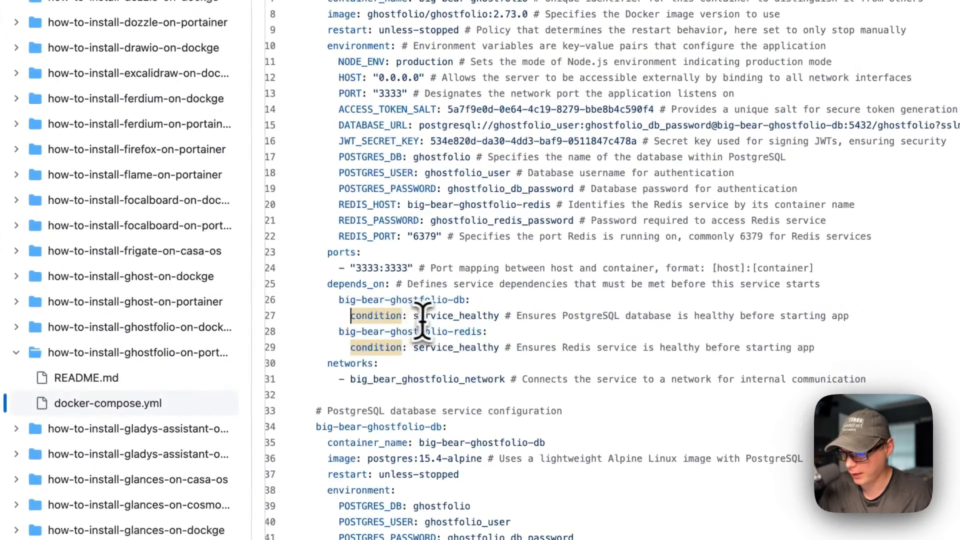
scroll(433, 317, "down", 3)
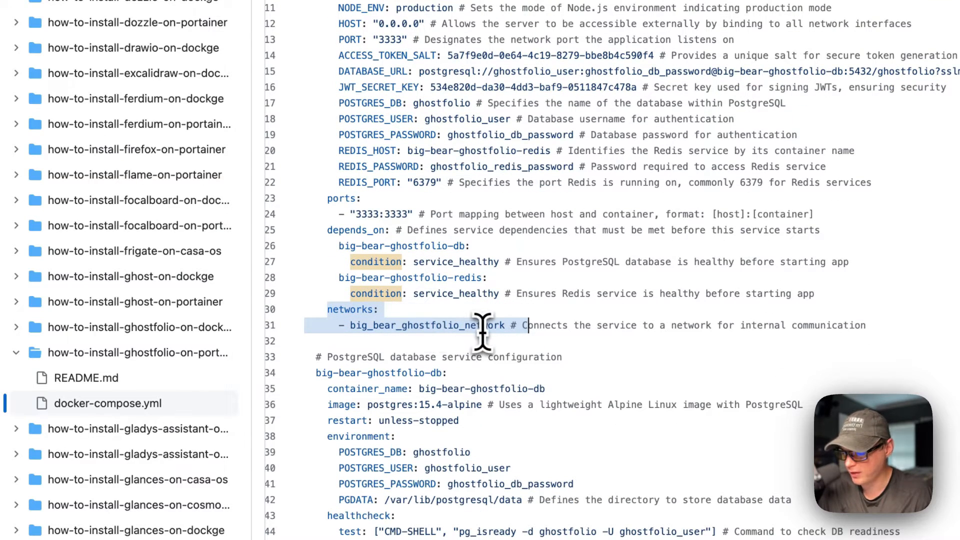
scroll(481, 332, "down", 8)
left_click_drag(329, 206, 438, 425)
left_click_drag(463, 373, 470, 433)
scroll(447, 360, "up", 10)
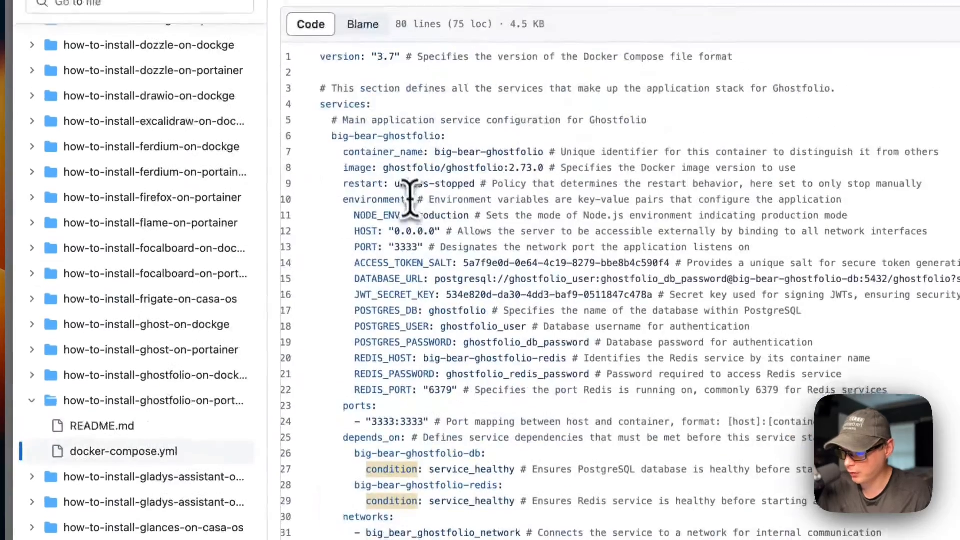
double_click(290, 152)
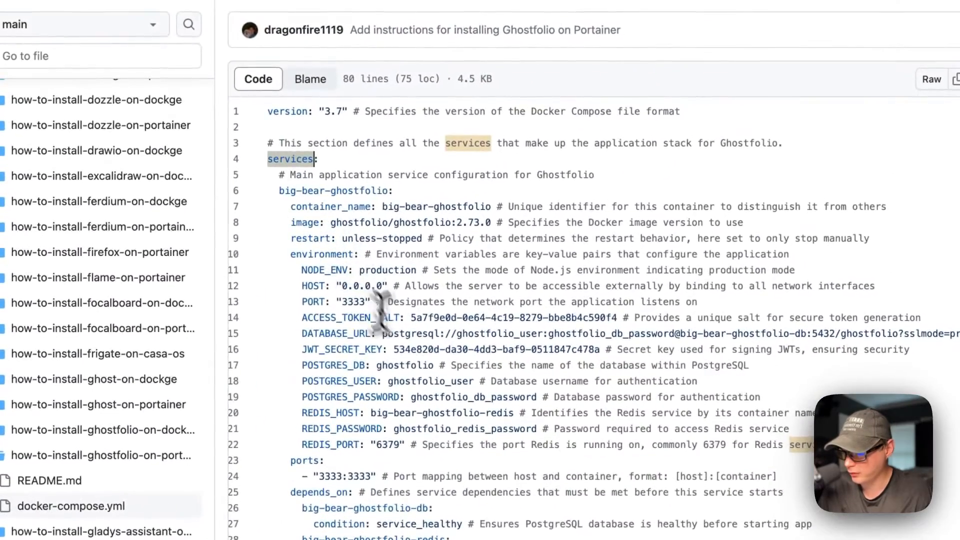
scroll(381, 310, "down", 10)
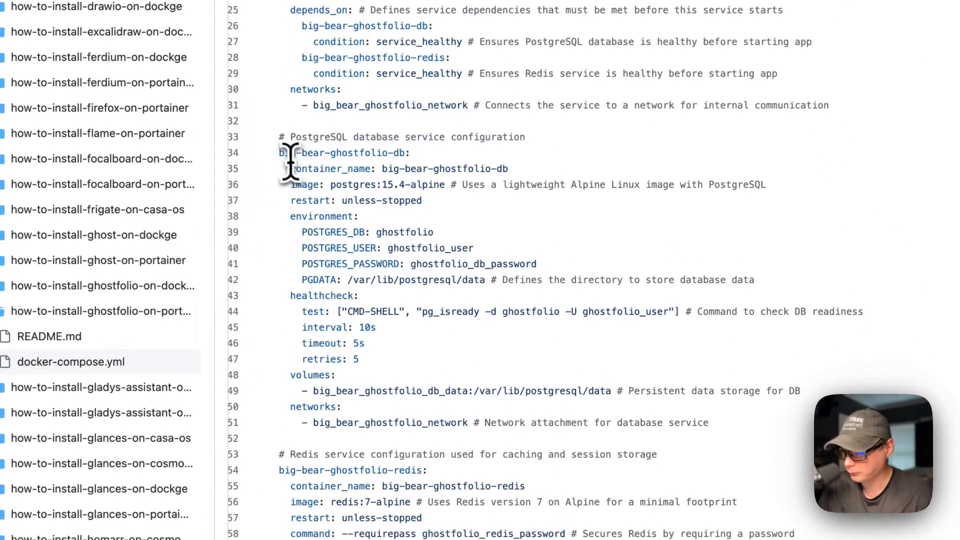
left_click_drag(279, 153, 428, 152)
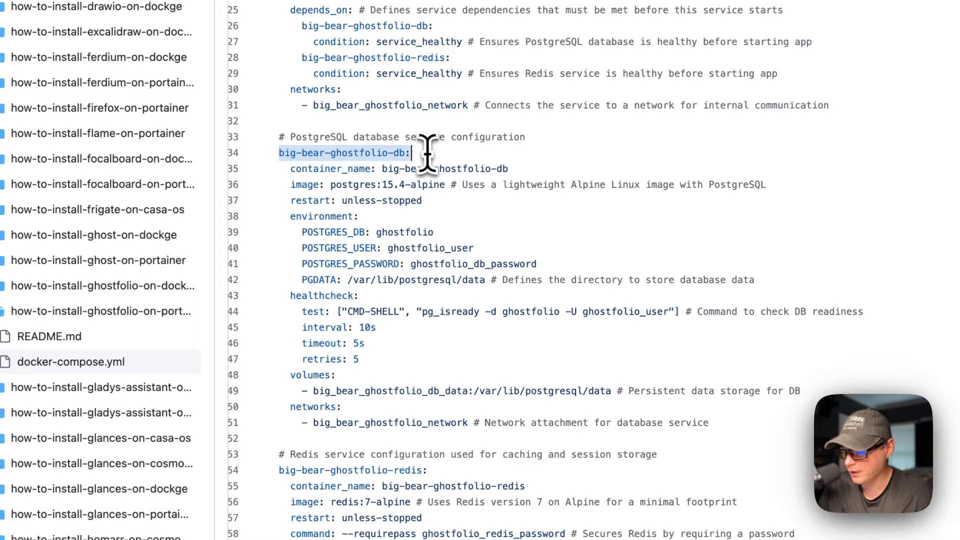
left_click_drag(289, 168, 580, 172)
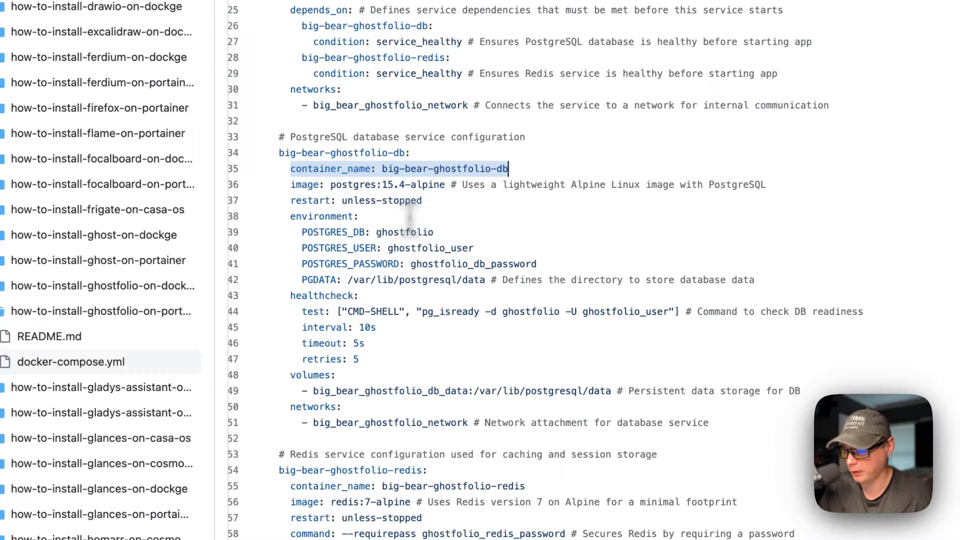
left_click_drag(292, 185, 721, 185)
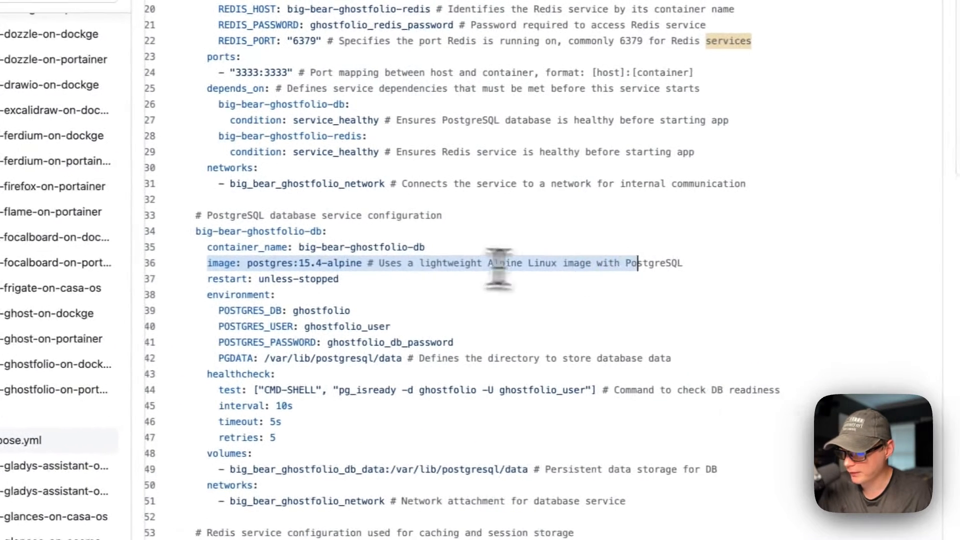
left_click(249, 263)
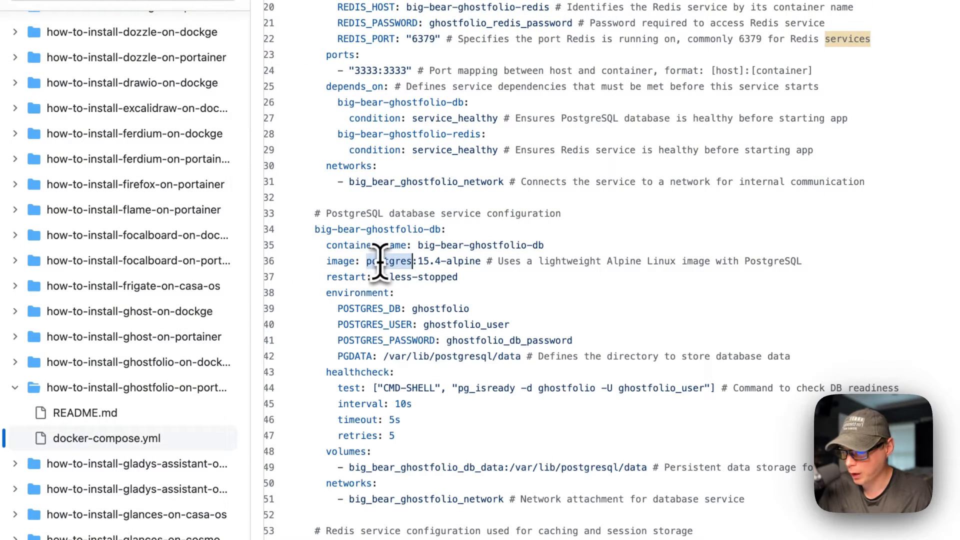
left_click_drag(381, 260, 482, 261)
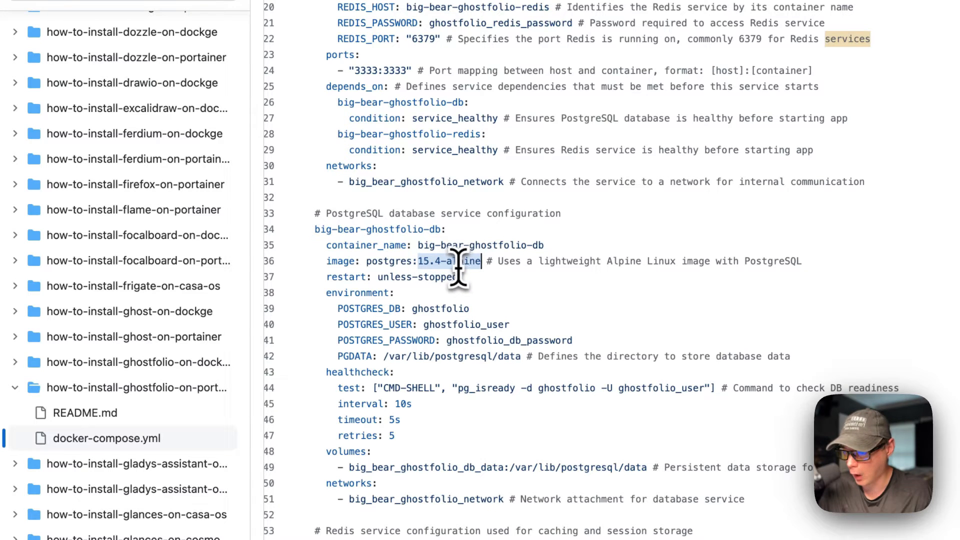
left_click(462, 261)
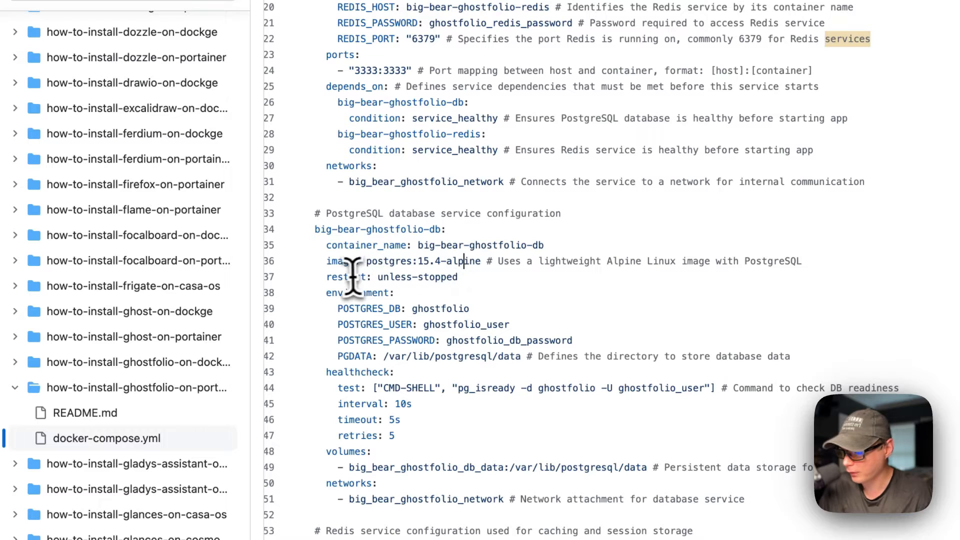
left_click_drag(326, 276, 520, 280)
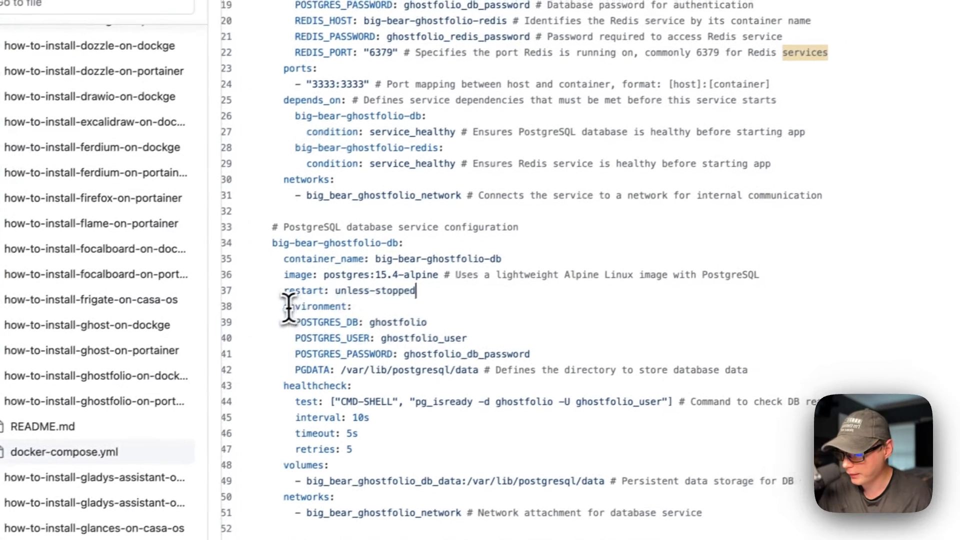
left_click_drag(305, 294, 494, 349)
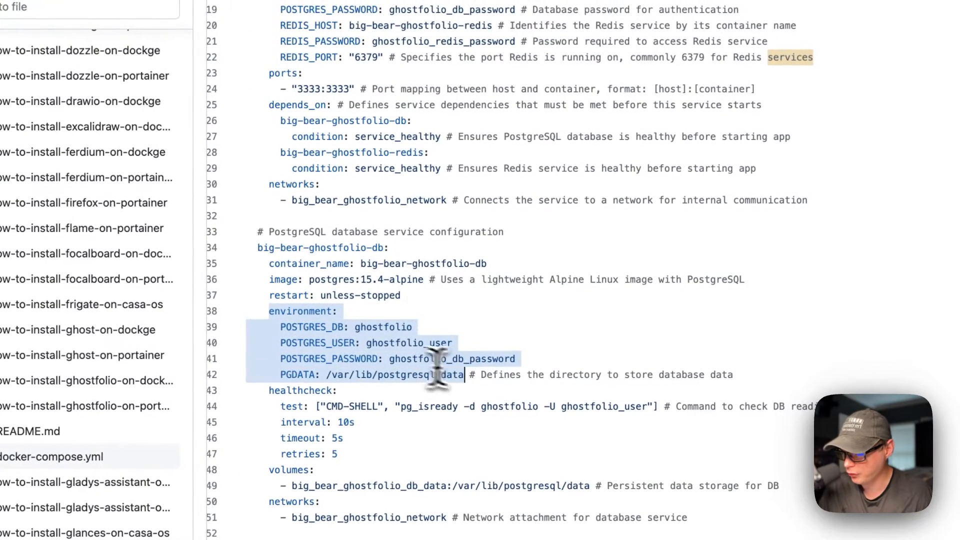
left_click(300, 332)
left_click(320, 343)
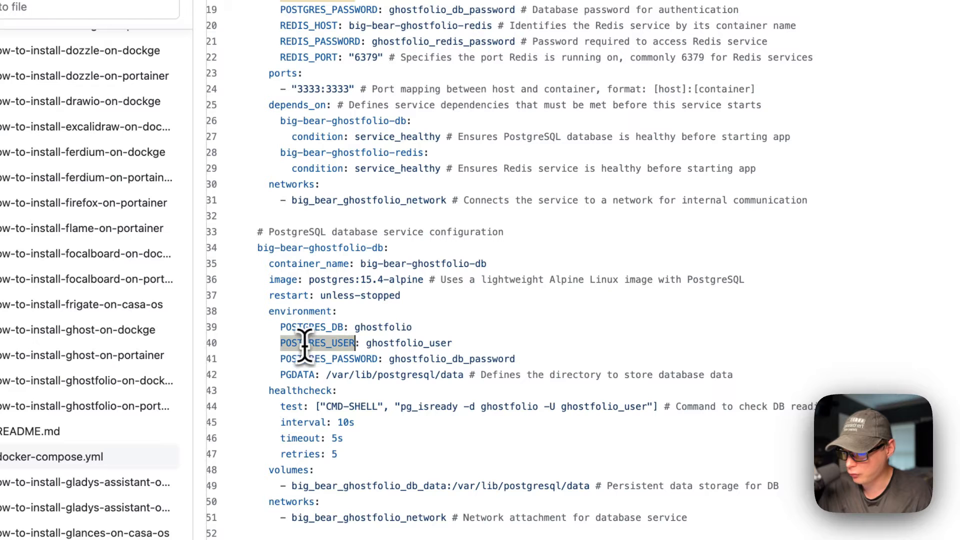
left_click(325, 358)
scroll(324, 360, "up", 8)
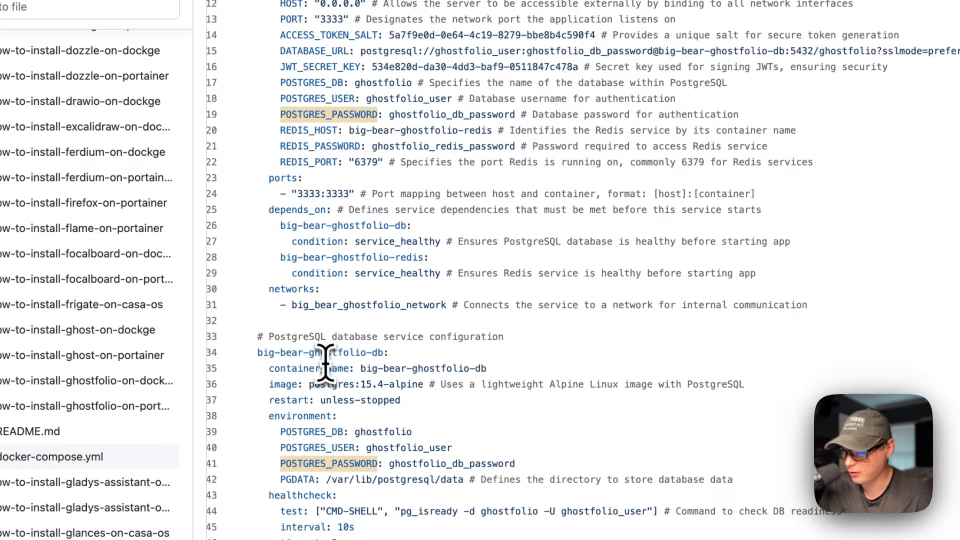
double_click(285, 170)
left_click_drag(284, 173, 413, 201)
scroll(402, 279, "up", 8)
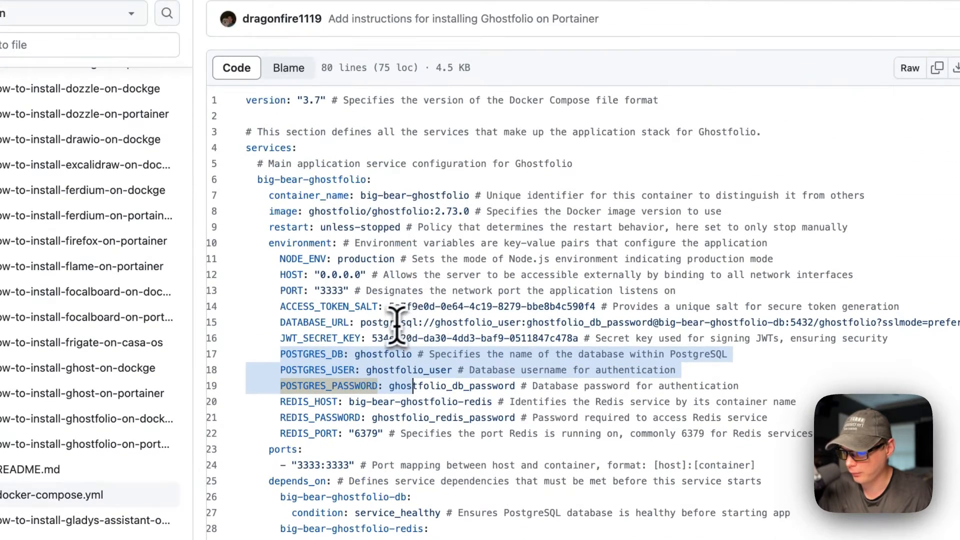
left_click_drag(362, 323, 860, 323)
left_click_drag(716, 242, 733, 243)
scroll(500, 329, "down", 7)
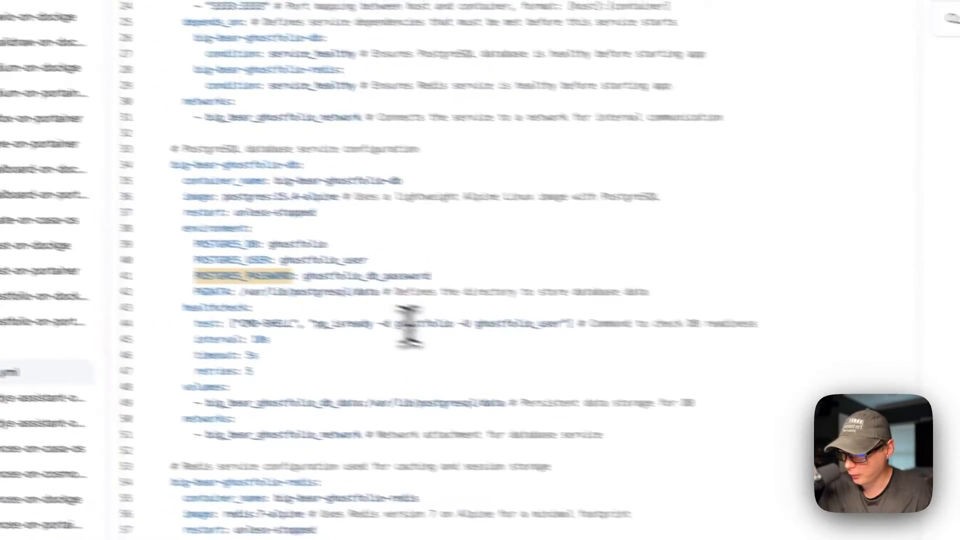
left_click_drag(198, 291, 446, 292)
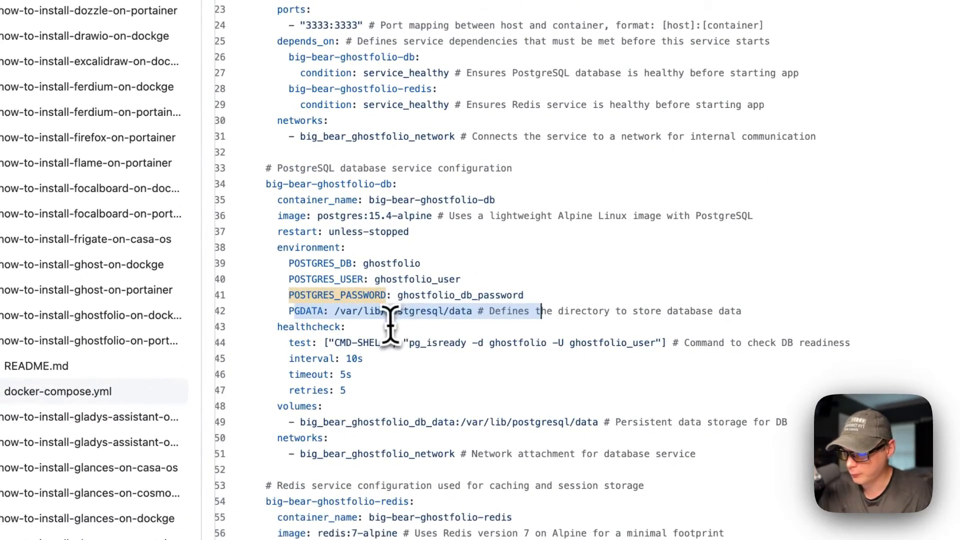
left_click_drag(334, 310, 472, 311)
scroll(468, 306, "down", 2)
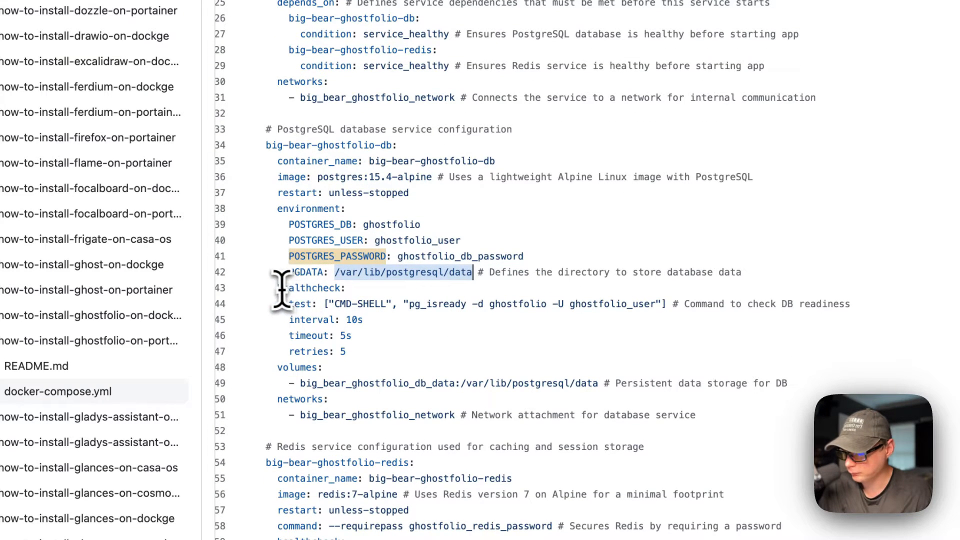
left_click_drag(278, 289, 377, 344)
left_click_drag(276, 367, 564, 384)
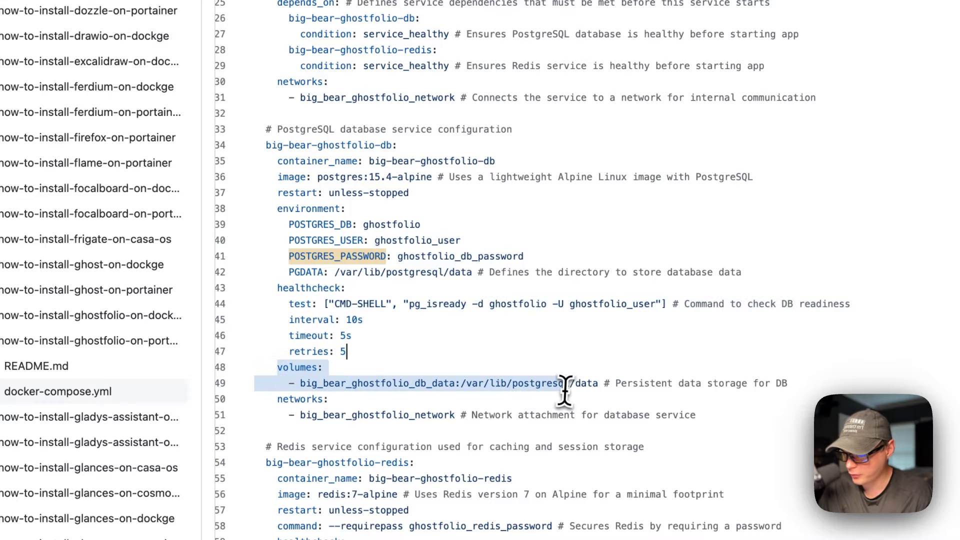
left_click(351, 383)
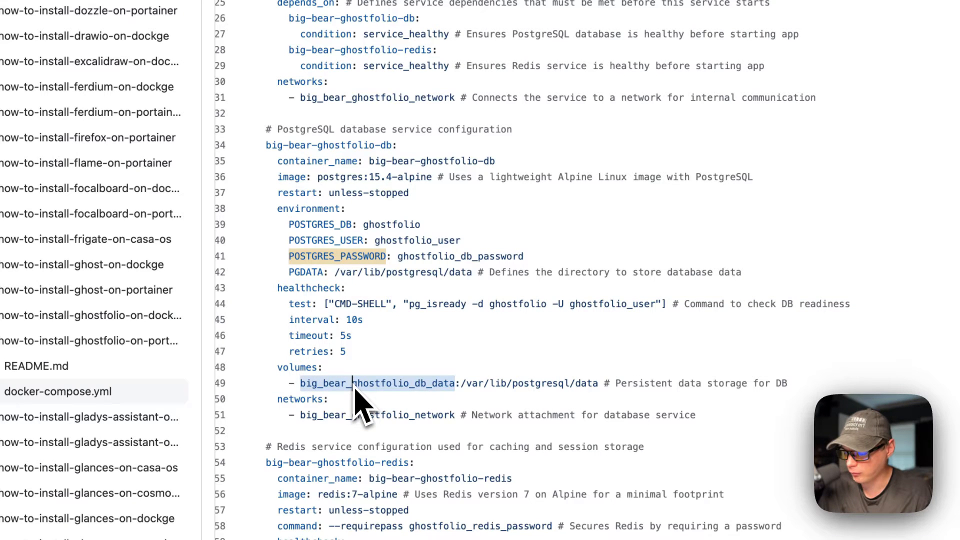
left_click_drag(460, 383, 599, 384)
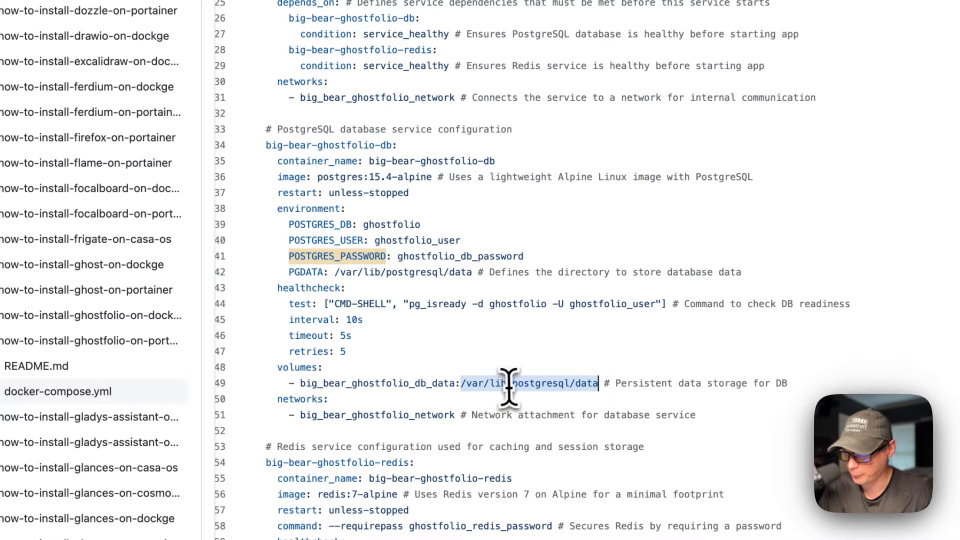
left_click_drag(334, 272, 473, 272)
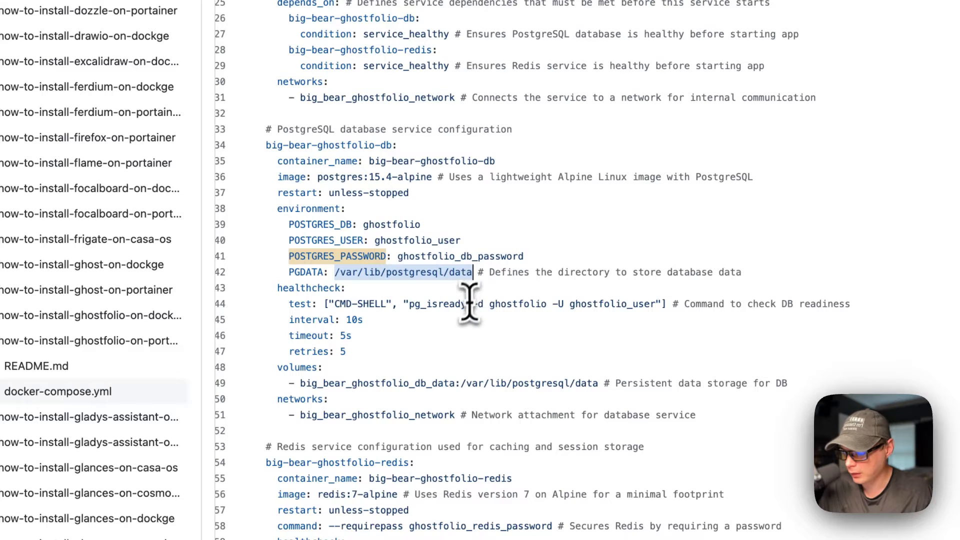
scroll(450, 323, "down", 2)
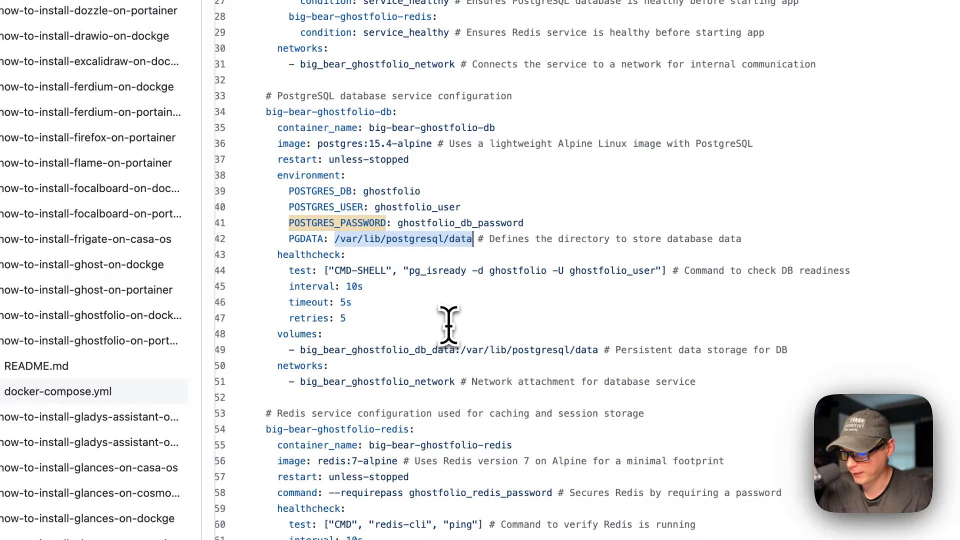
scroll(448, 324, "down", 3)
left_click_drag(278, 307, 460, 328)
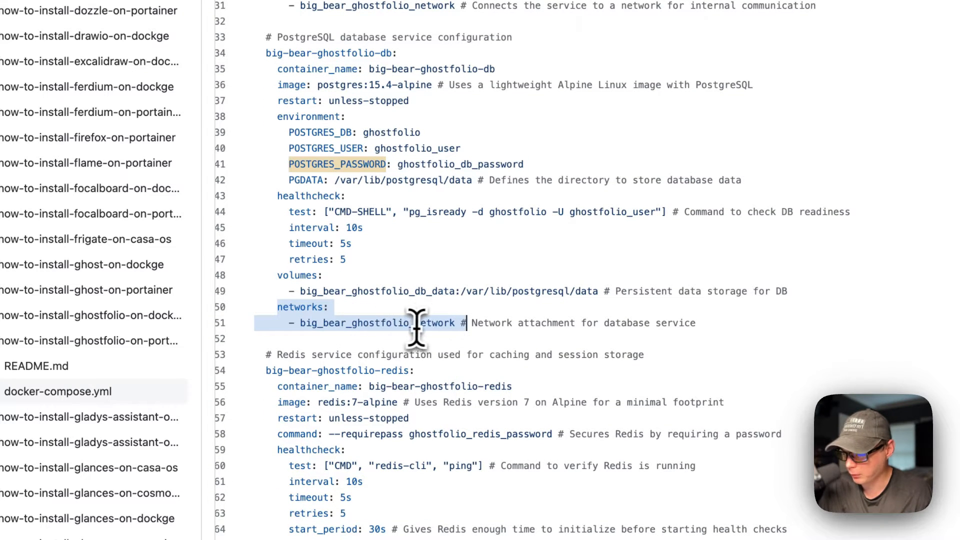
left_click(352, 323)
double_click(353, 323)
scroll(353, 321, "up", 3)
double_click(347, 119)
scroll(315, 350, "down", 3)
scroll(323, 358, "up", 5)
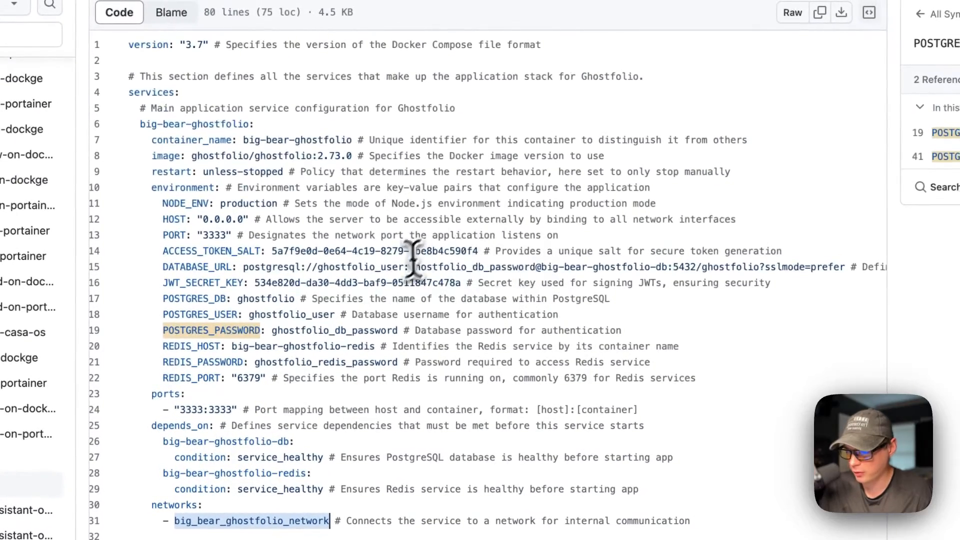
left_click_drag(544, 267, 664, 266)
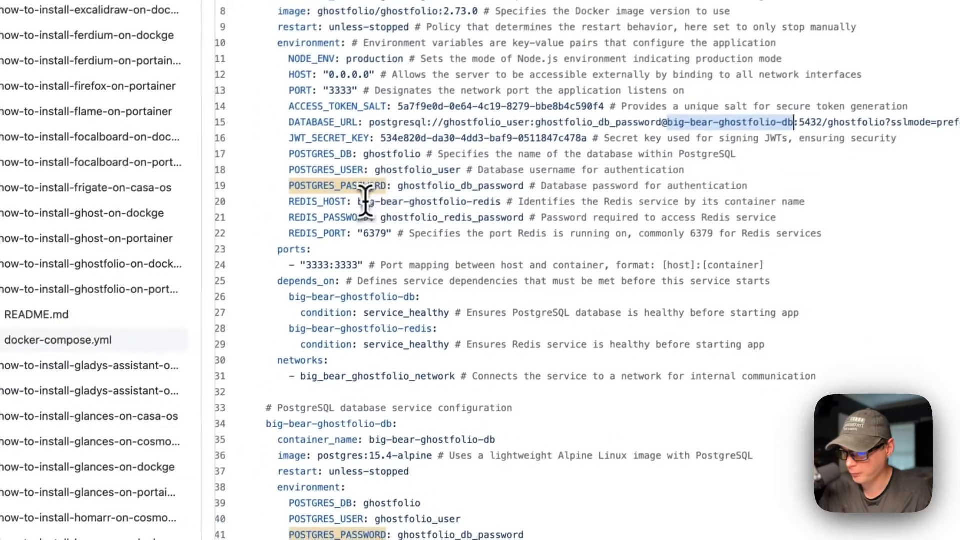
left_click_drag(212, 312, 341, 316)
left_click_drag(489, 201, 504, 203)
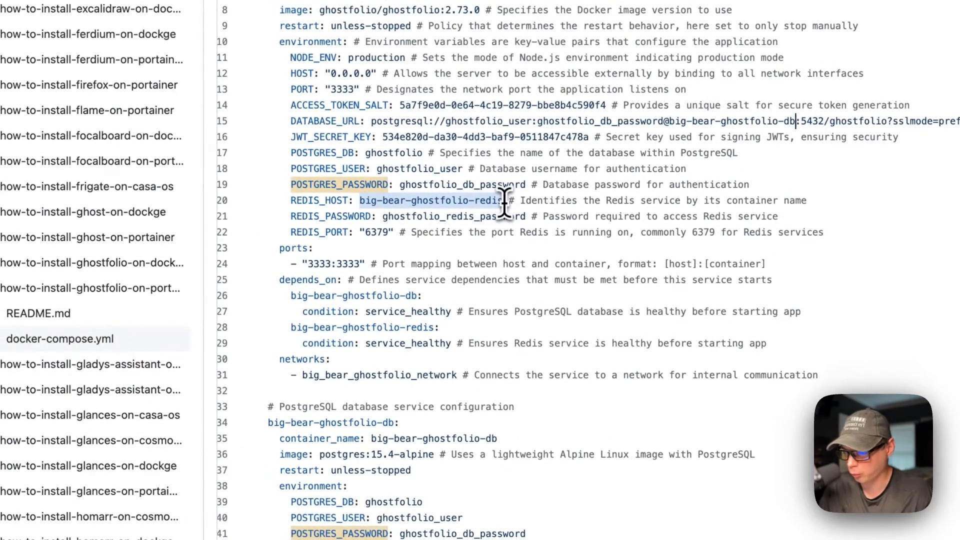
scroll(503, 203, "down", 10)
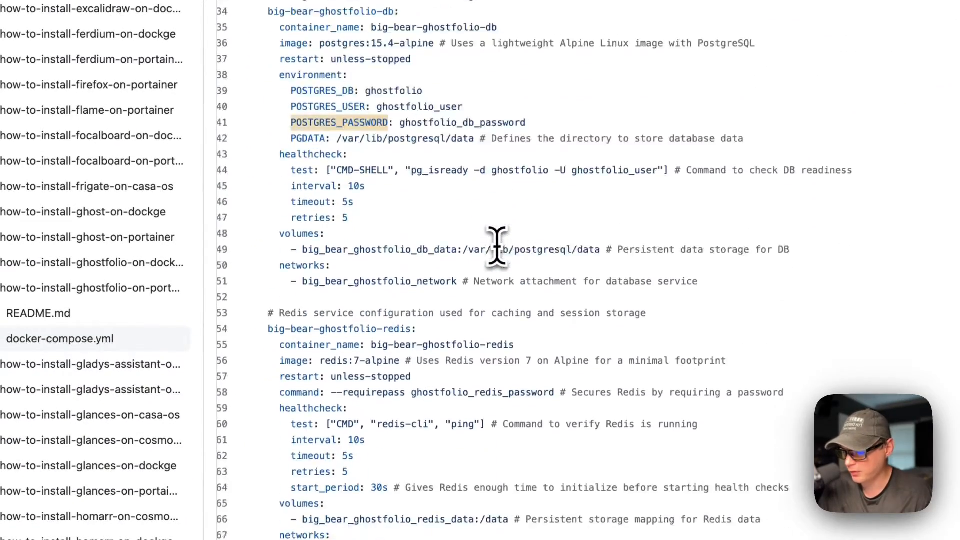
scroll(497, 245, "down", 2)
left_click_drag(268, 151, 450, 386)
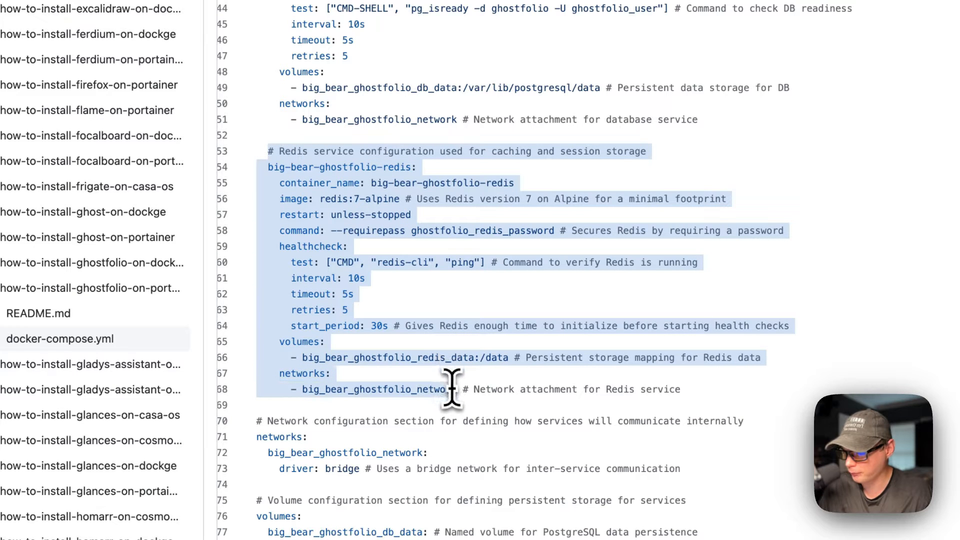
left_click(279, 168)
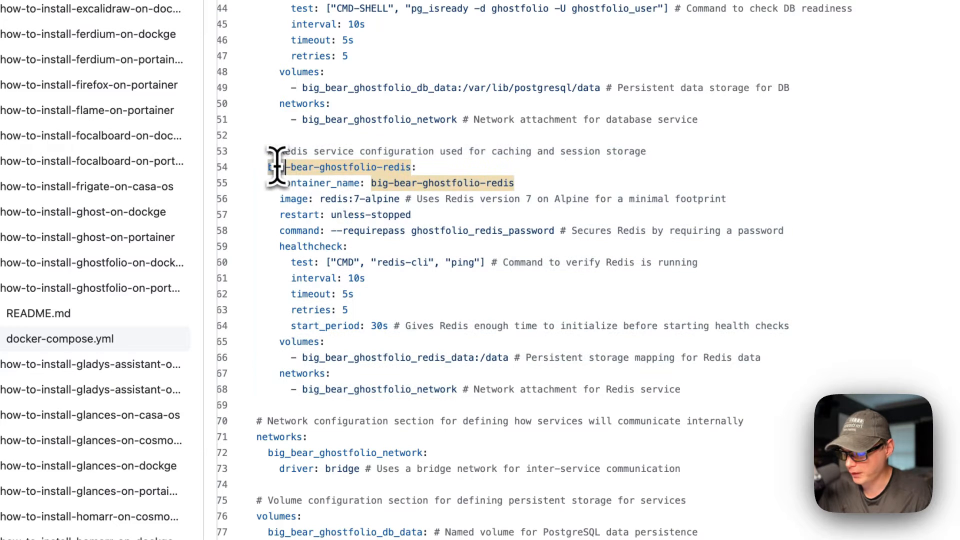
left_click_drag(279, 183, 710, 199)
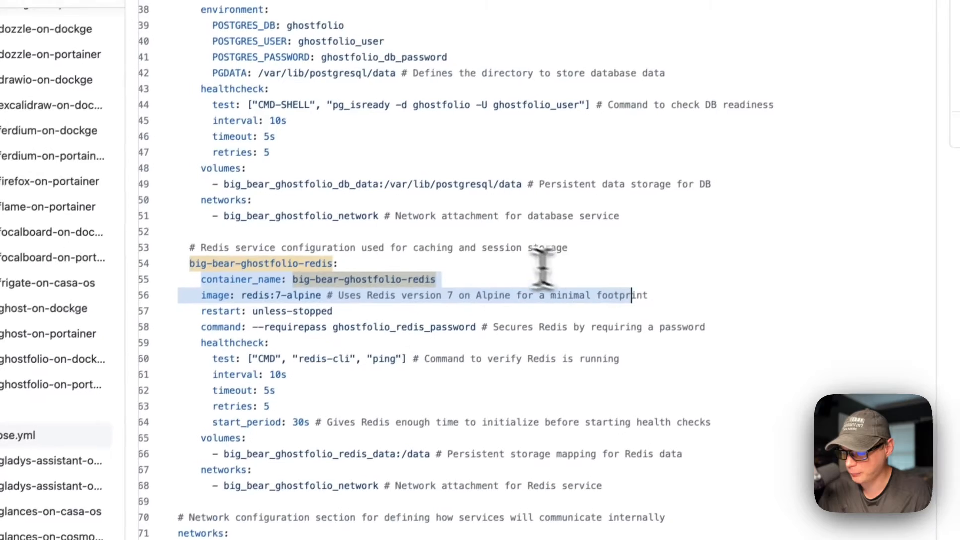
left_click(355, 288)
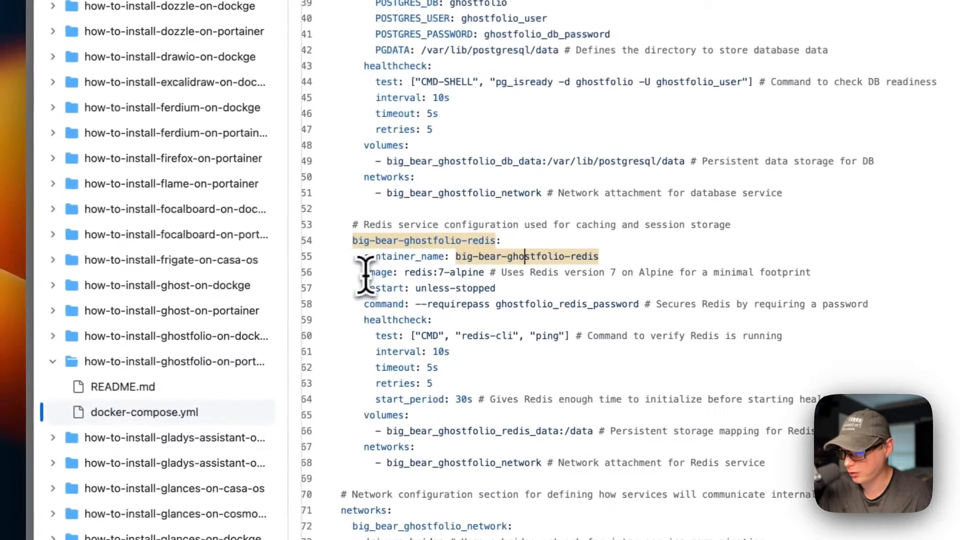
left_click_drag(288, 273, 673, 272)
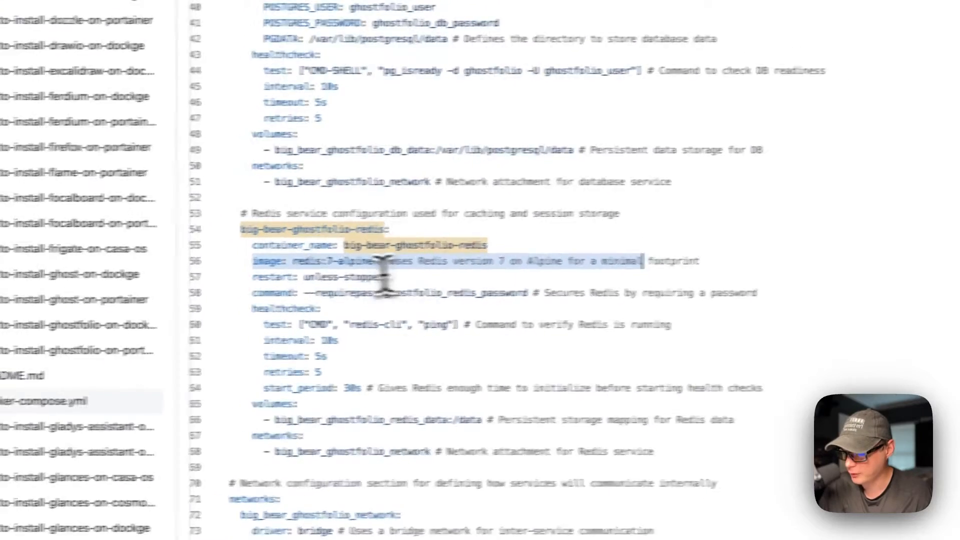
left_click(341, 275)
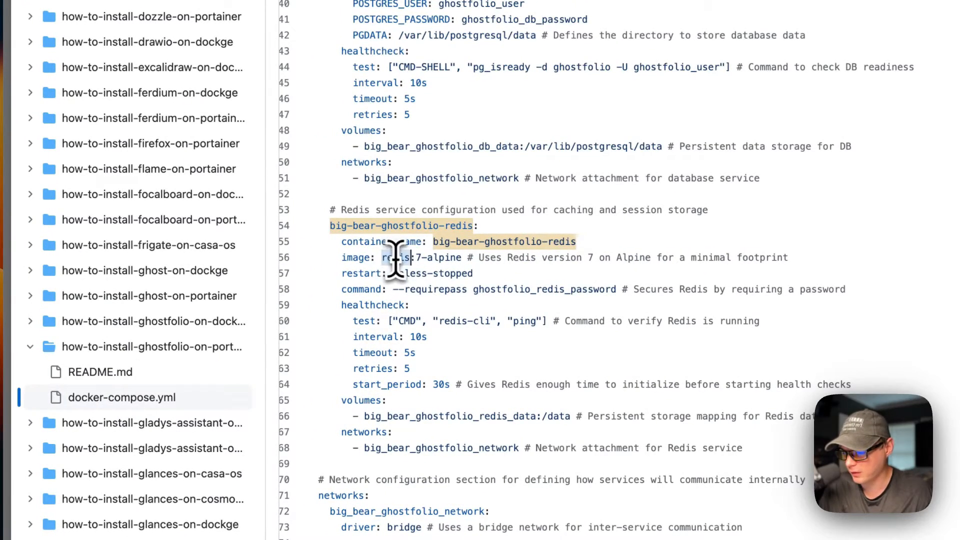
left_click_drag(414, 258, 446, 258)
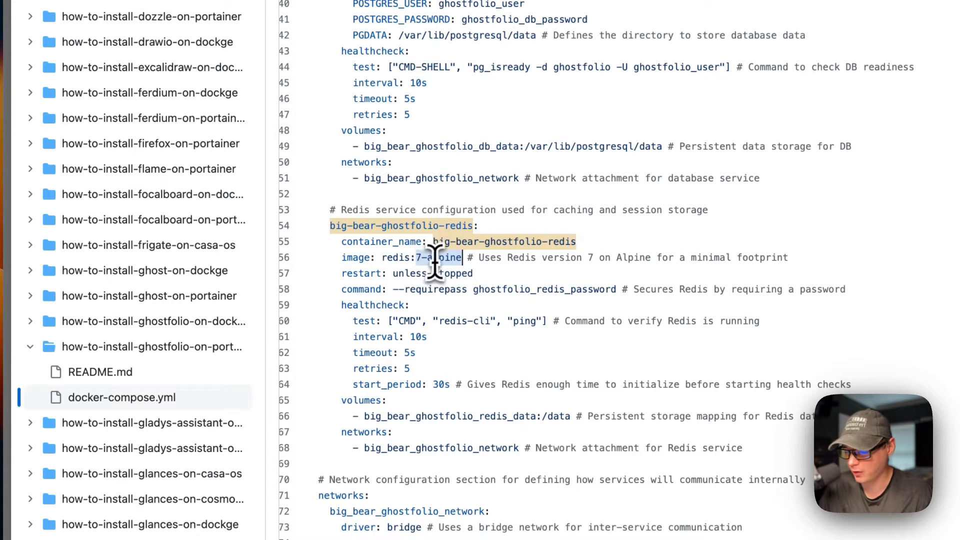
left_click_drag(342, 274, 487, 273)
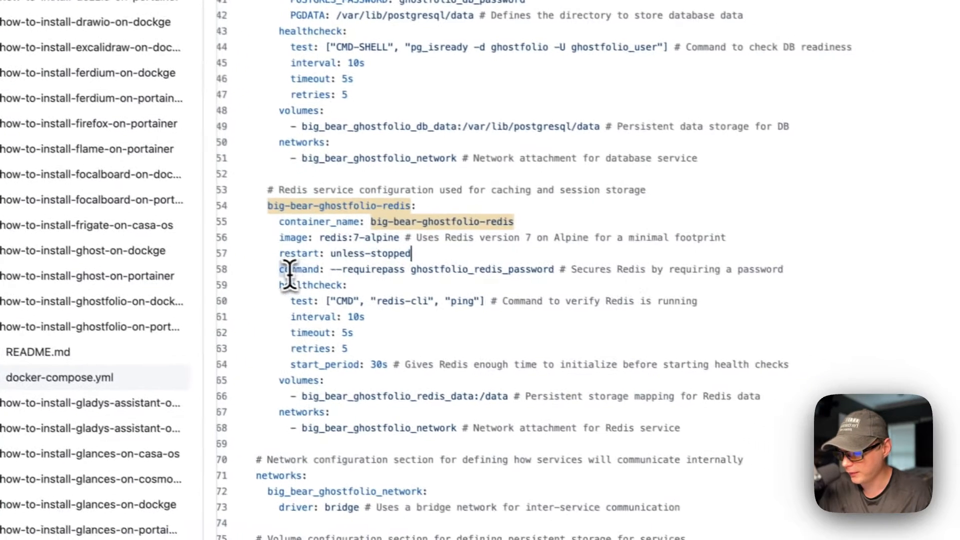
left_click_drag(341, 289, 691, 289)
left_click(419, 325)
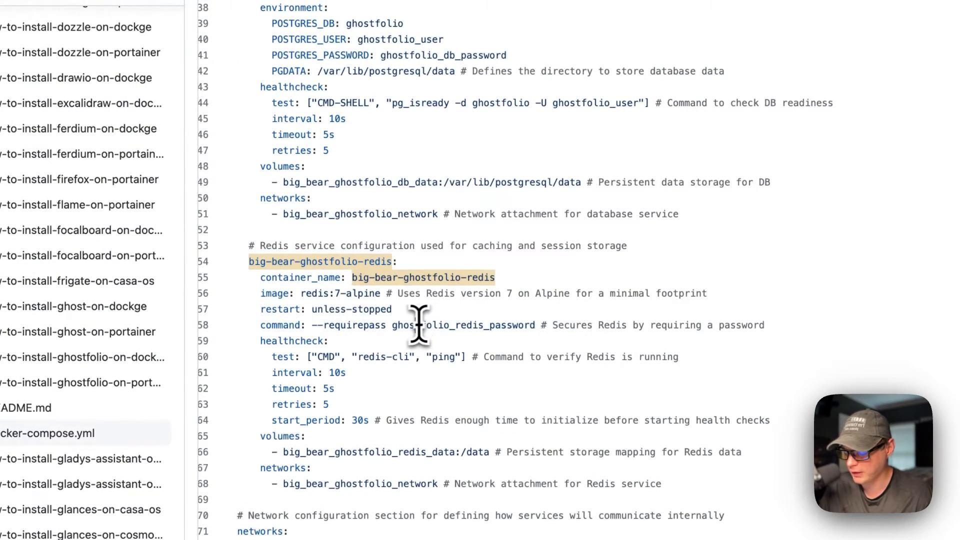
double_click(418, 324)
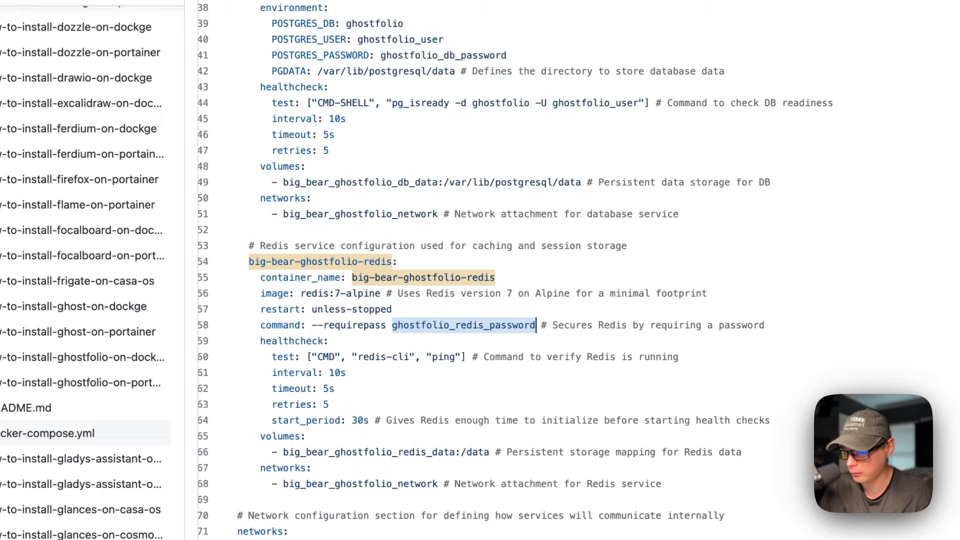
scroll(417, 325, "up", 10)
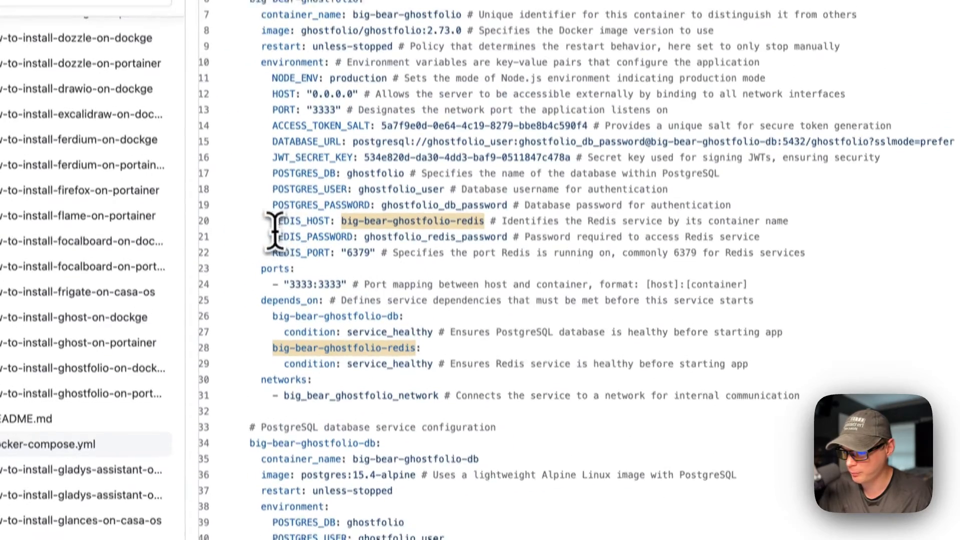
left_click_drag(272, 226, 677, 227)
scroll(420, 302, "down", 10)
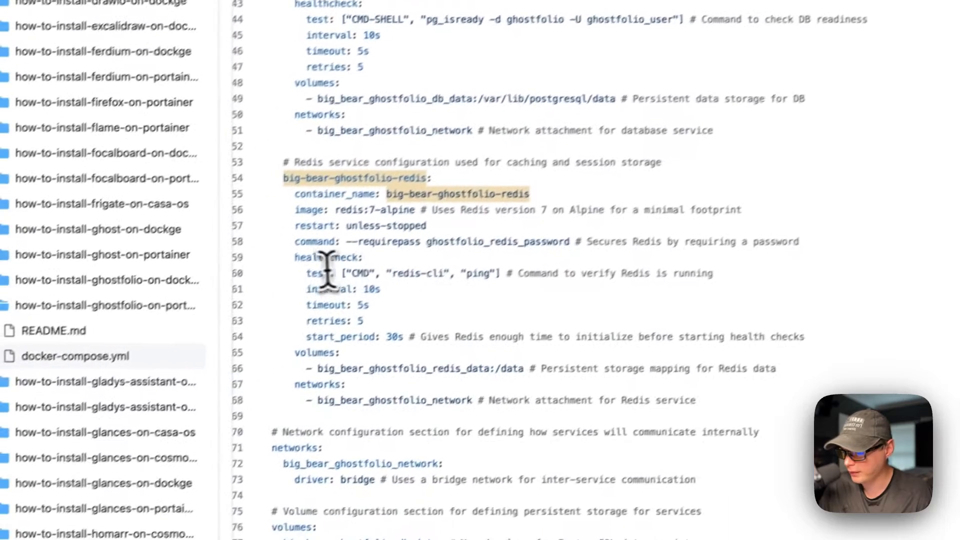
left_click_drag(209, 318, 370, 395)
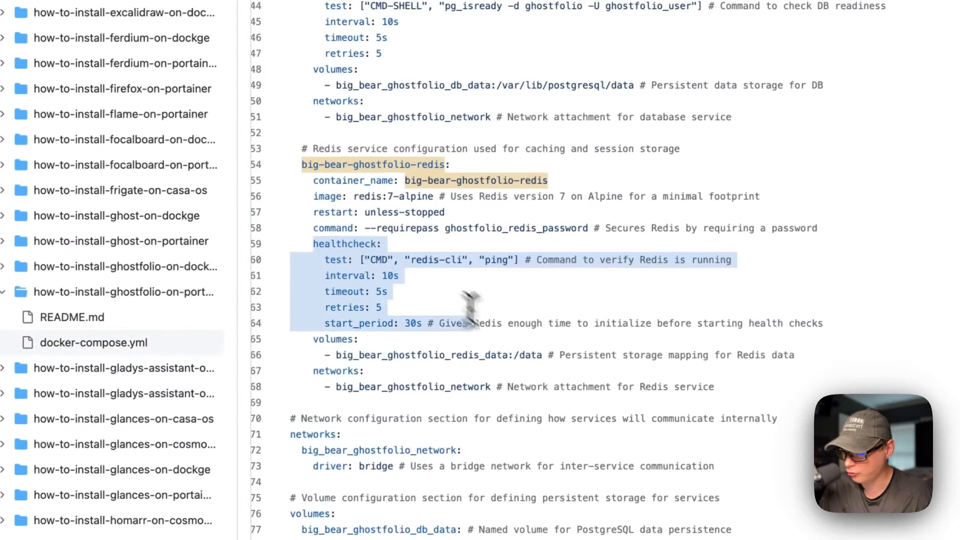
left_click_drag(315, 338, 522, 350)
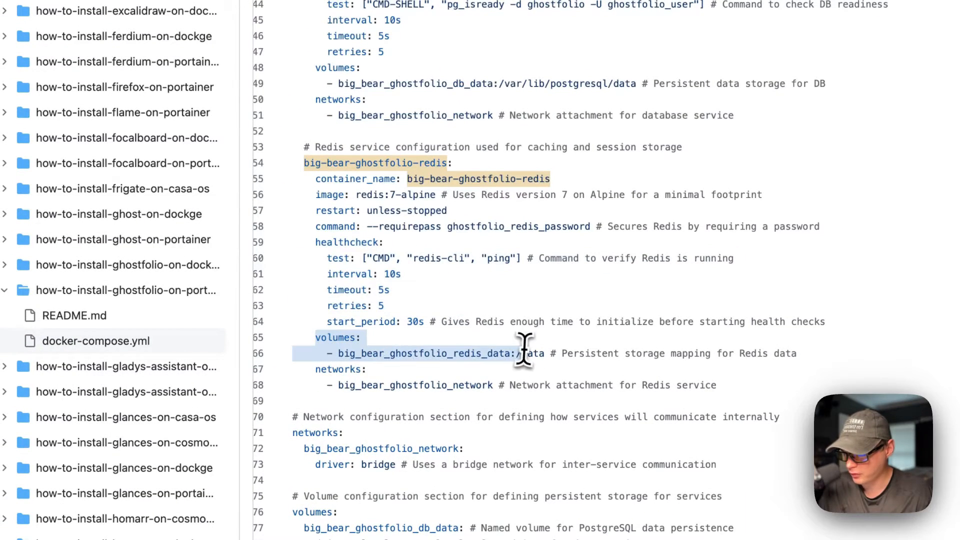
left_click(413, 353)
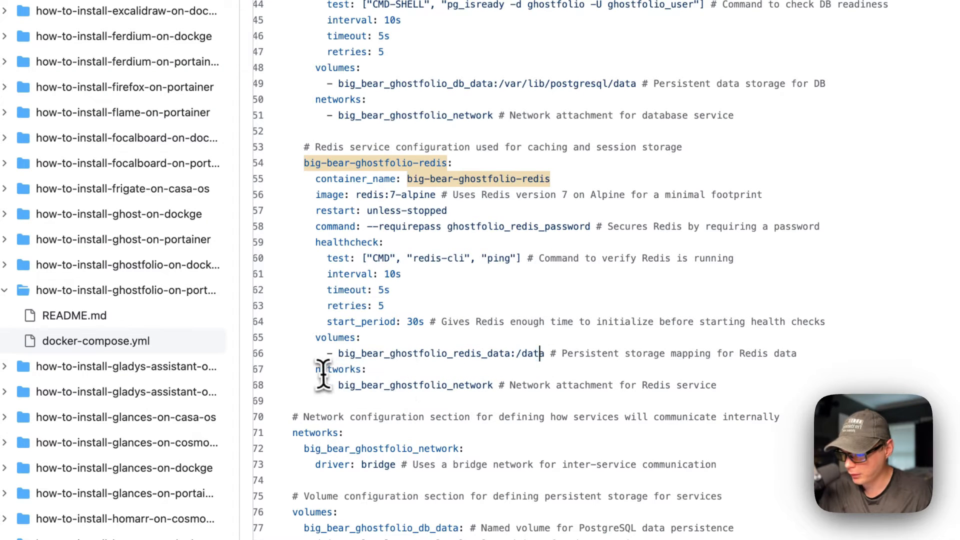
left_click_drag(315, 369, 510, 385)
double_click(389, 385)
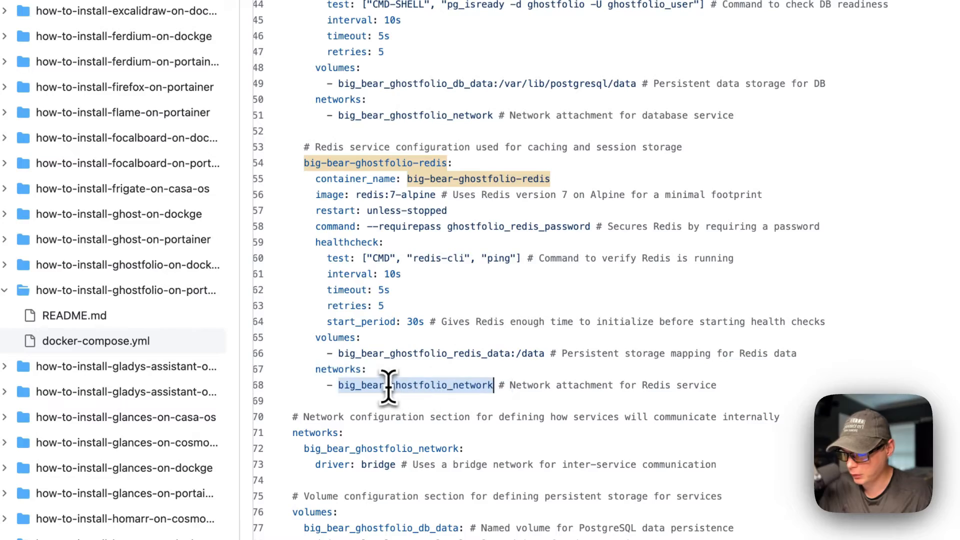
scroll(390, 385, "up", 10)
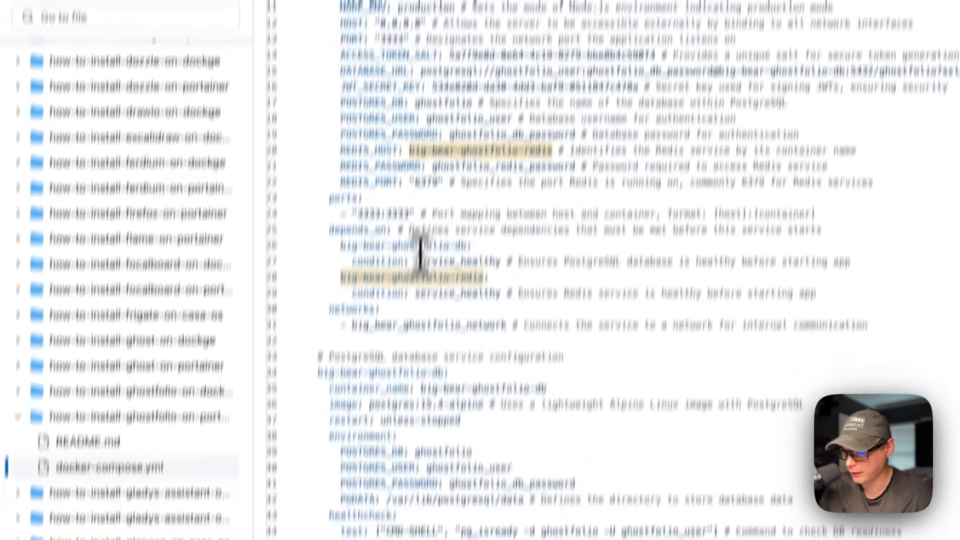
scroll(428, 357, "down", 10)
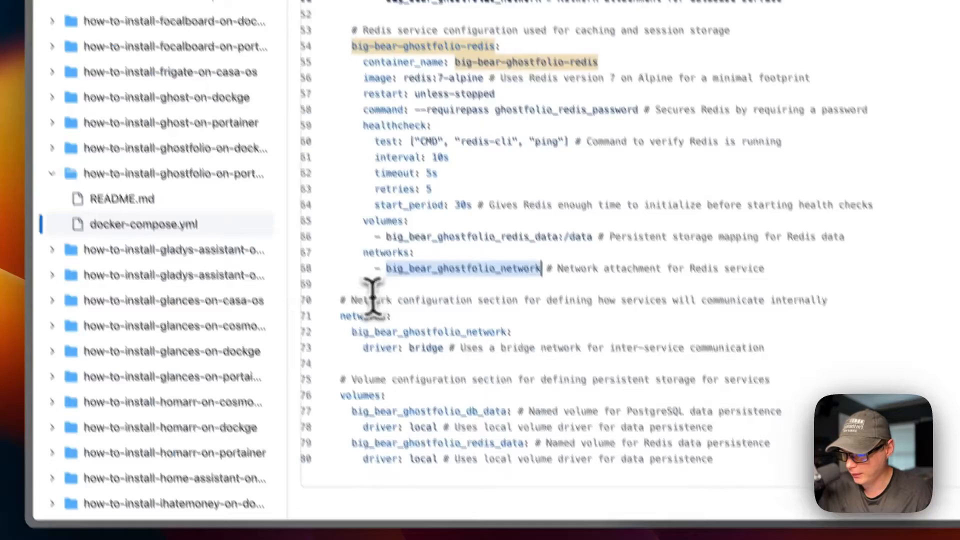
left_click_drag(315, 429, 550, 476)
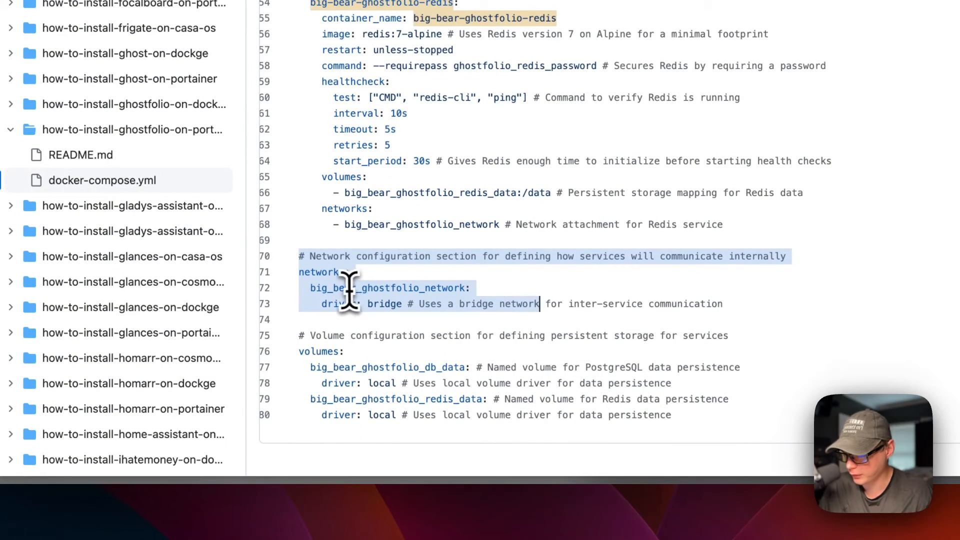
left_click_drag(323, 303, 442, 303)
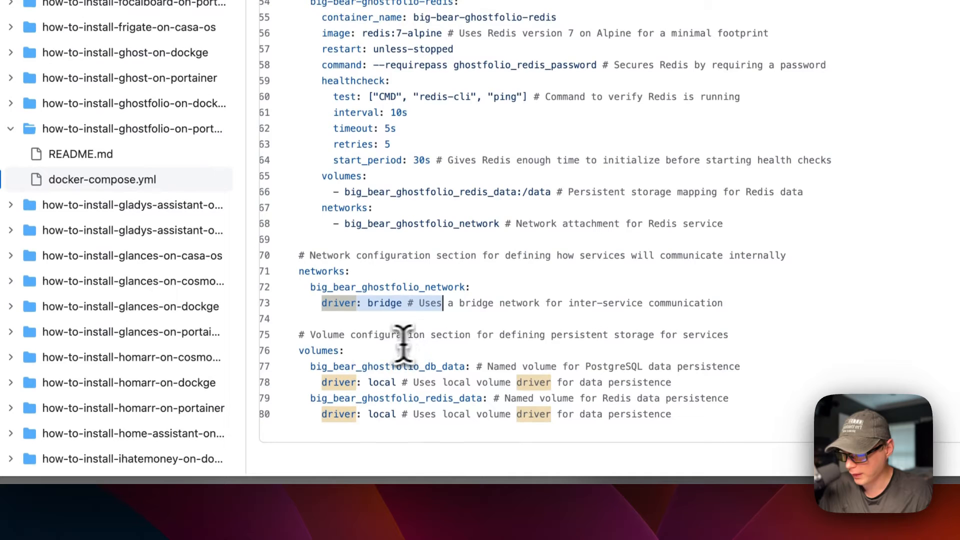
left_click_drag(298, 334, 440, 410)
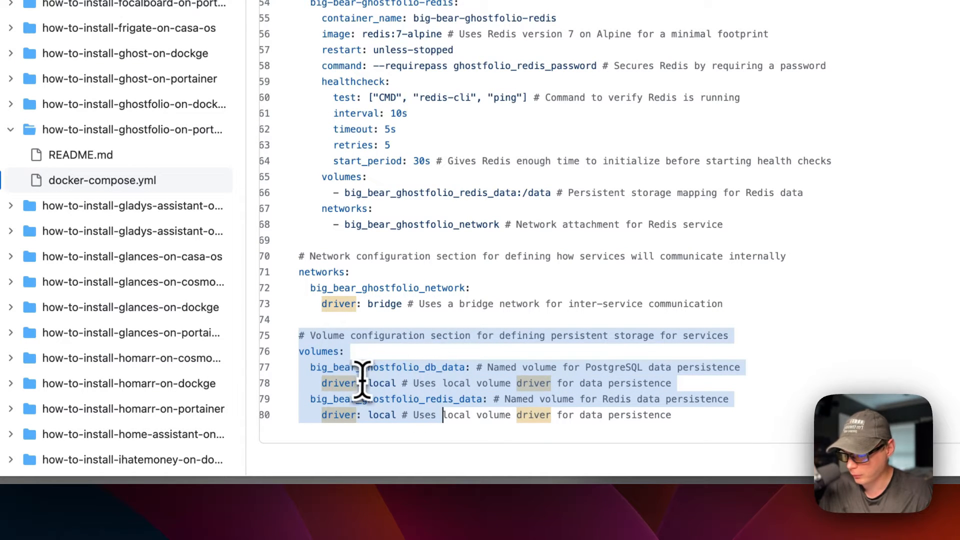
left_click(391, 398)
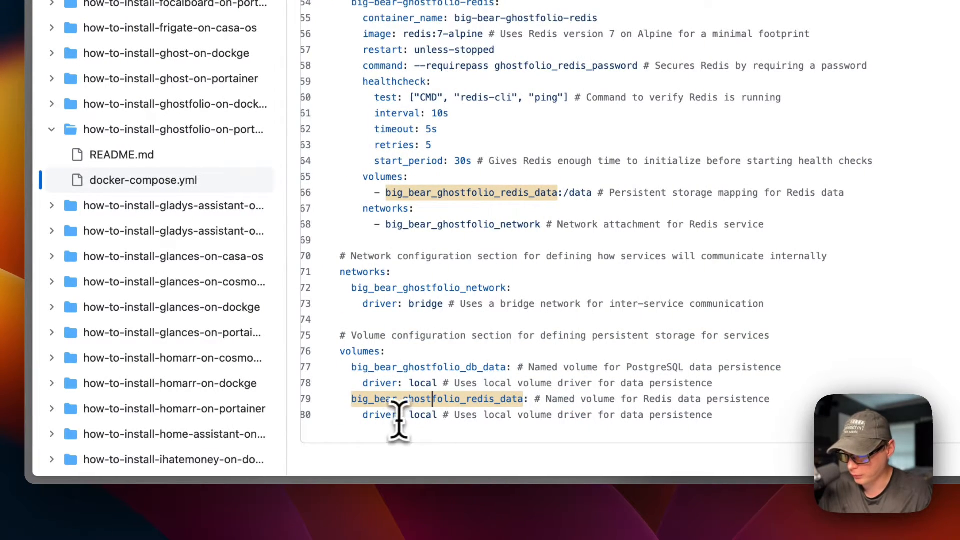
scroll(425, 310, "up", 3)
scroll(428, 278, "down", 3)
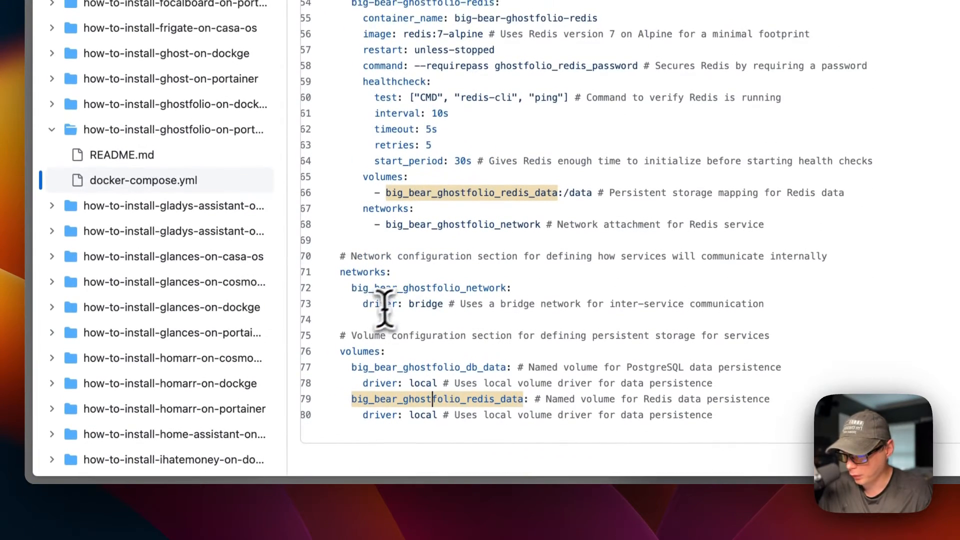
left_click_drag(340, 256, 458, 314)
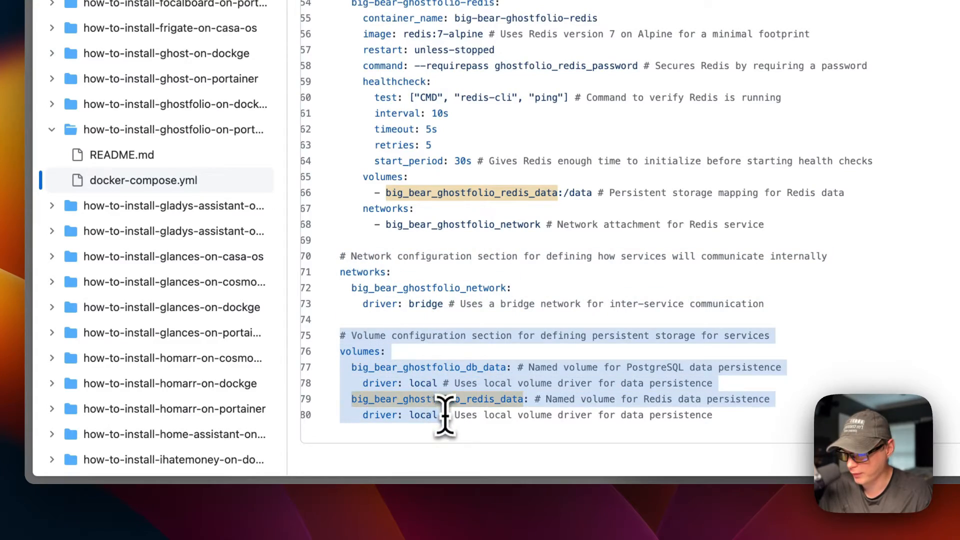
scroll(423, 268, "up", 15)
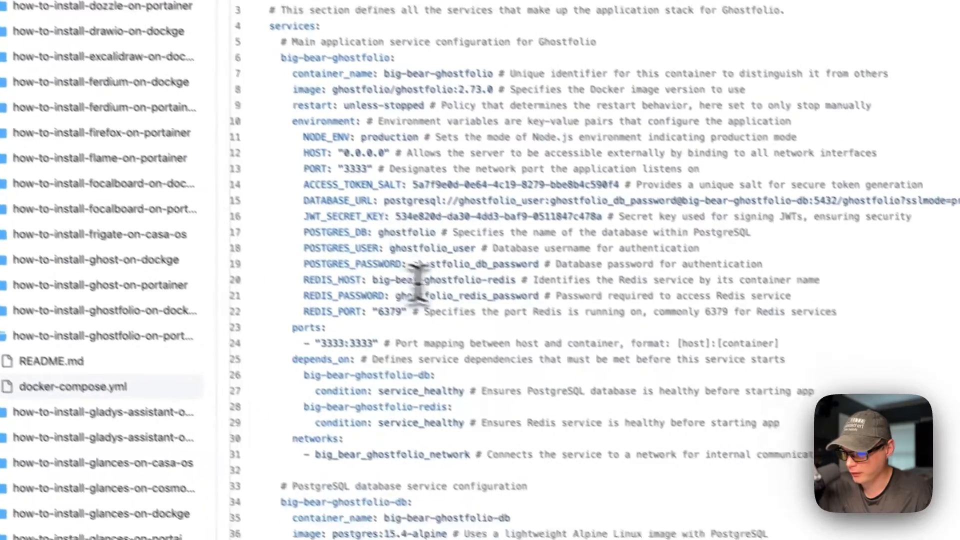
scroll(407, 290, "down", 10)
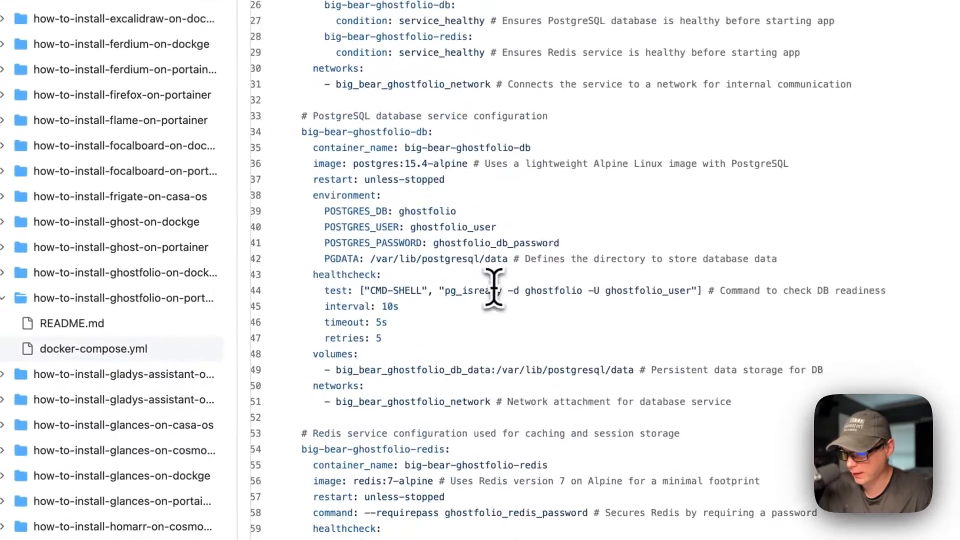
scroll(458, 207, "down", 2)
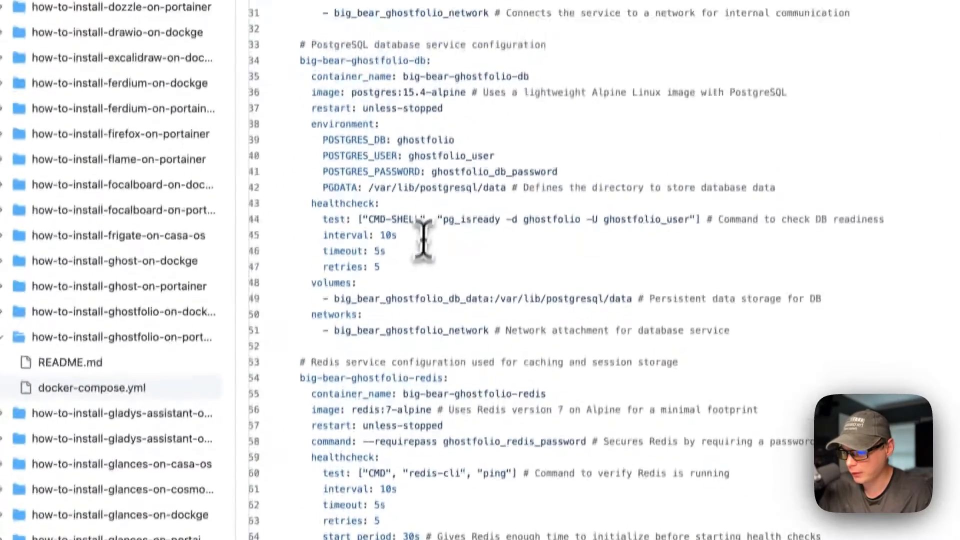
scroll(424, 265, "up", 6)
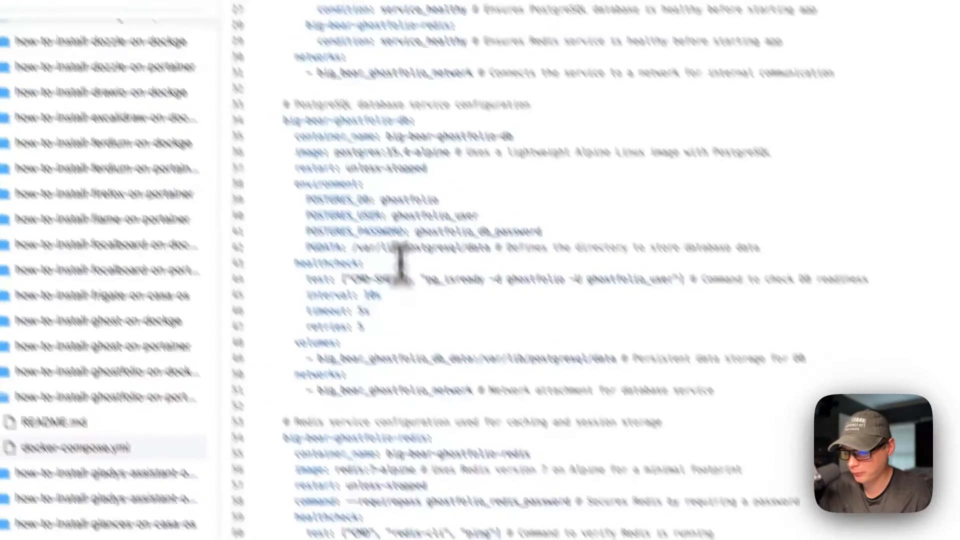
scroll(309, 340, "up", 5)
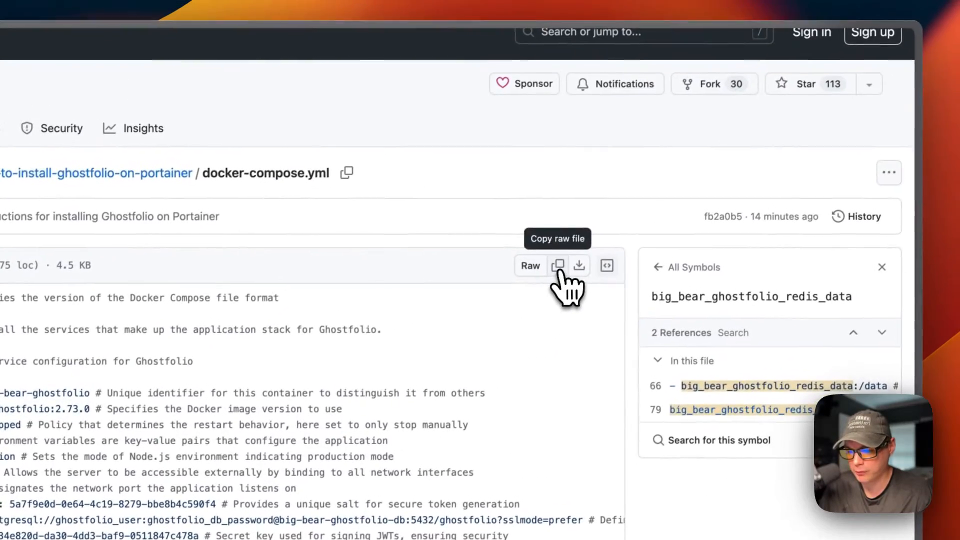
Copy the raw Ghostfolio docker-compose.yml contents from GitHub
left_click(641, 194)
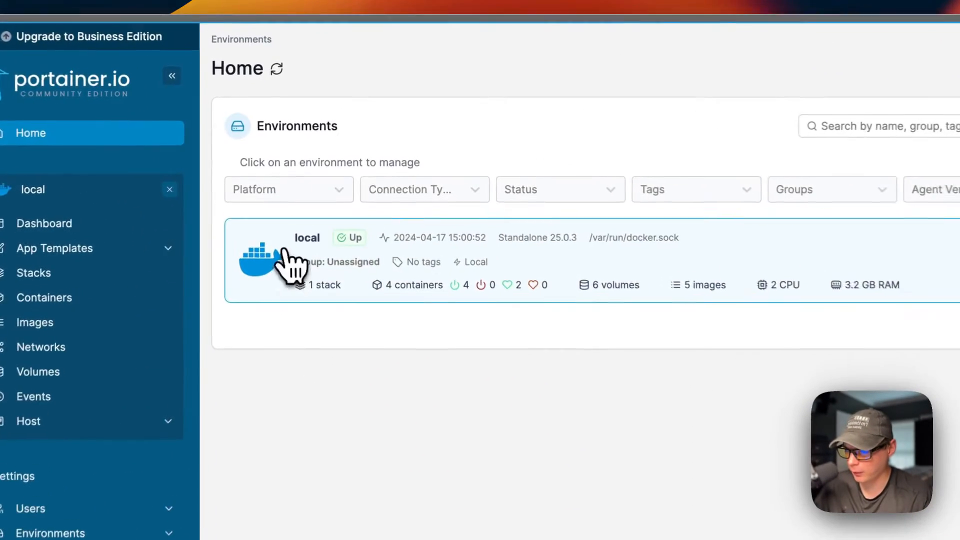
In the local environment's Stacks, add a new web-editor stack named ghostfolio-stack
left_click(305, 173)
left_click(469, 336)
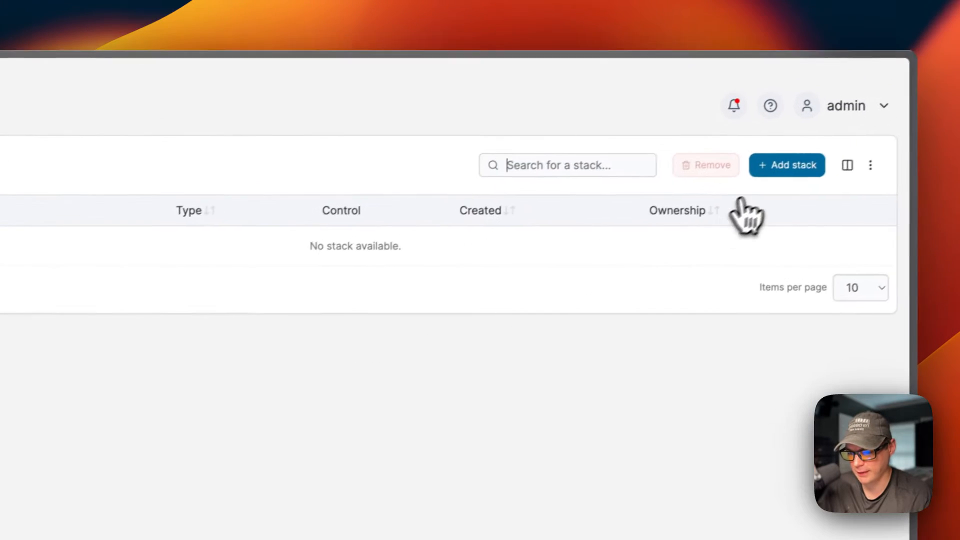
left_click(782, 165)
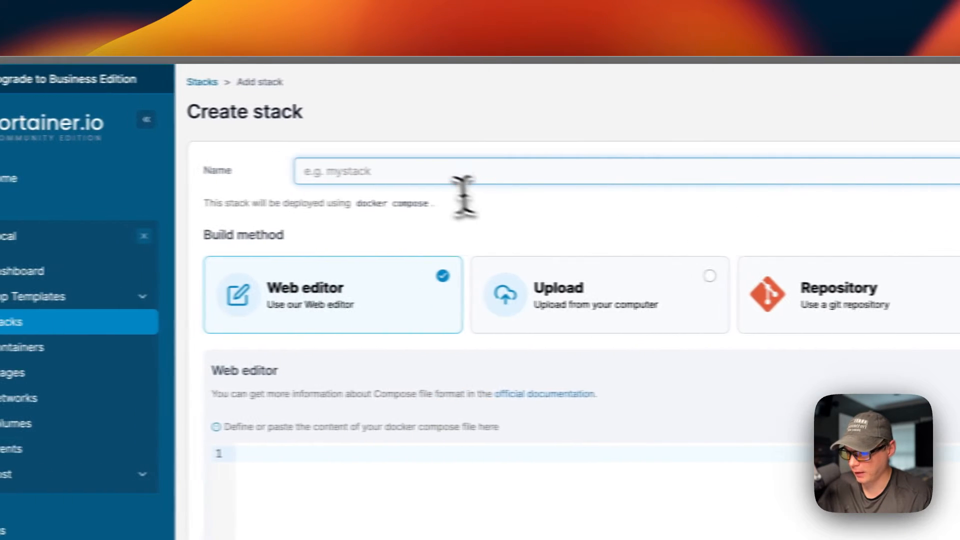
left_click(374, 171)
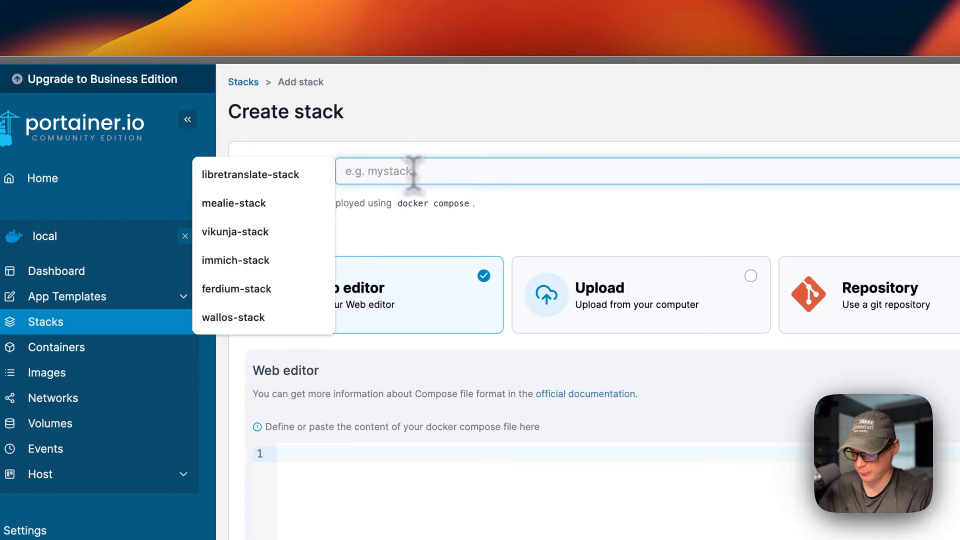
type("ghostfolio-stack")
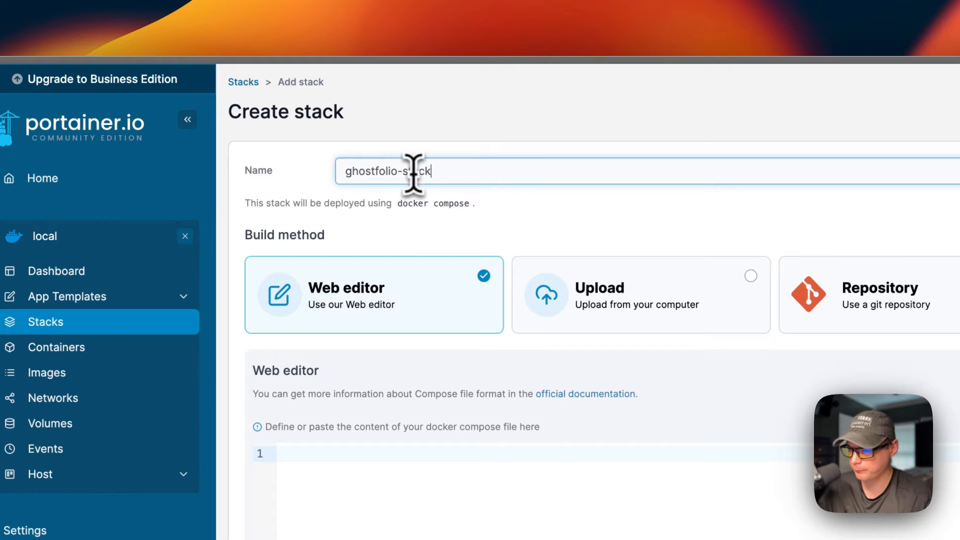
left_click(552, 220)
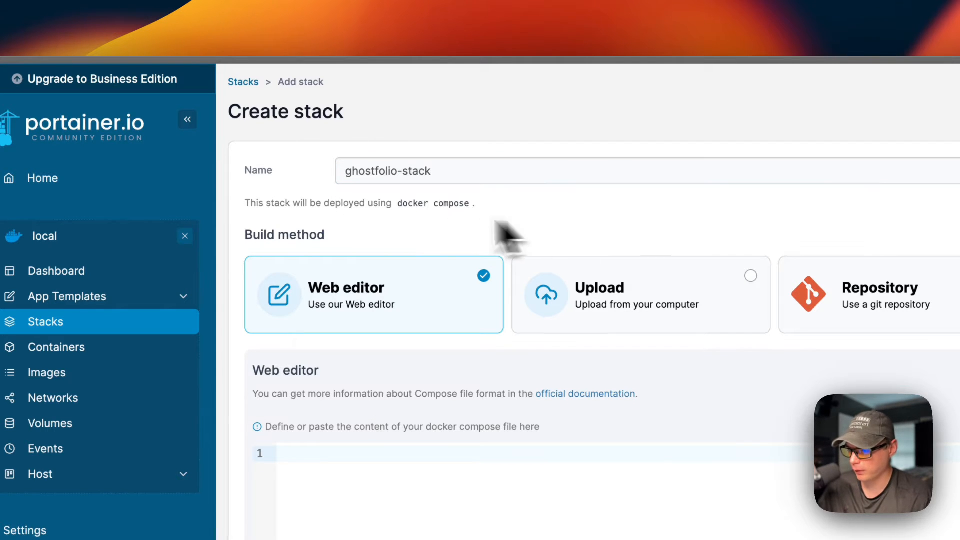
left_click_drag(245, 203, 461, 206)
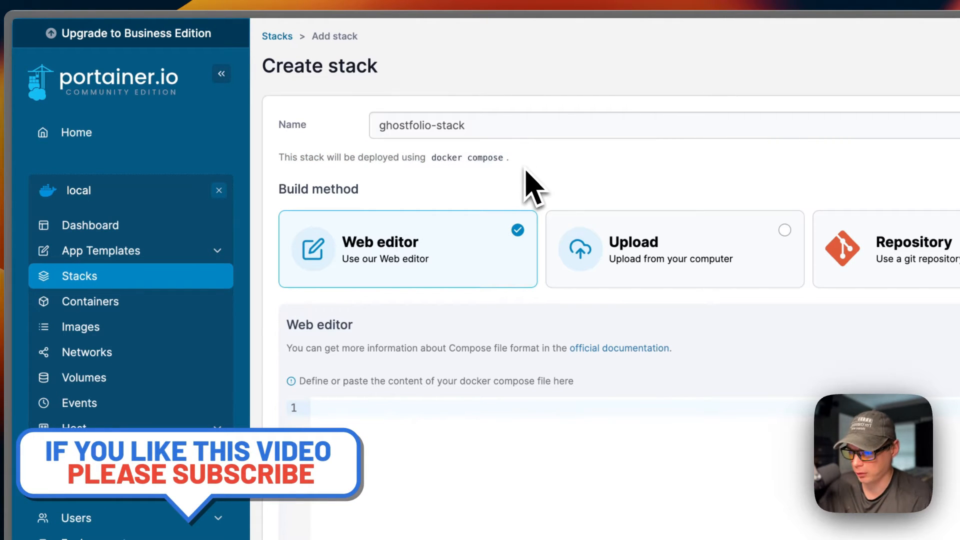
scroll(529, 187, "down", 3)
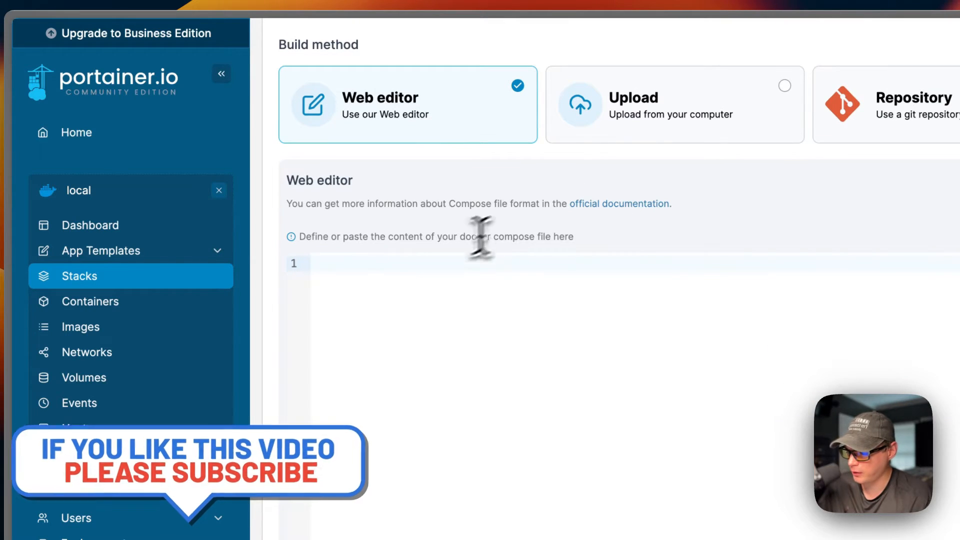
Paste the 80-line Ghostfolio compose file into the web editor and deploy it
left_click(393, 280)
key("super+v")
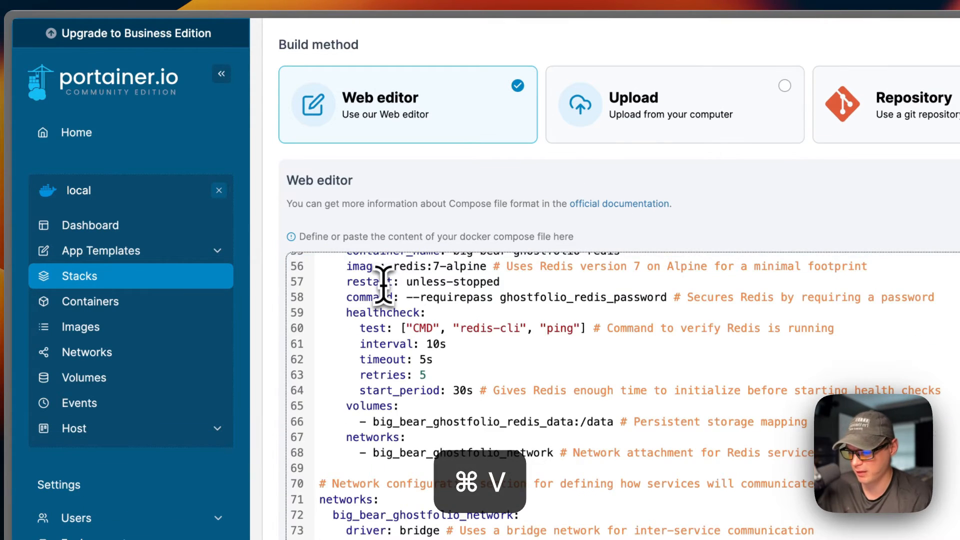
scroll(383, 284, "up", 15)
scroll(390, 300, "down", 15)
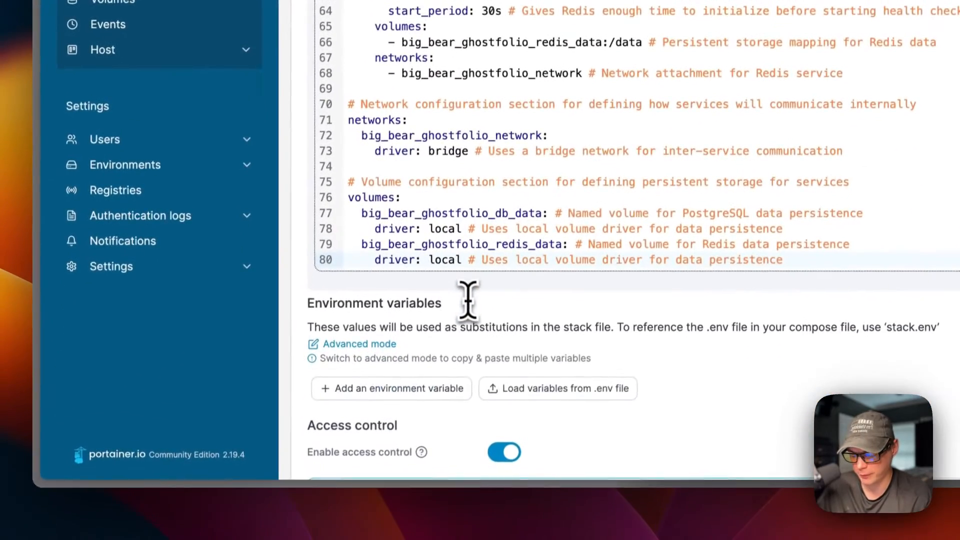
scroll(461, 325, "down", 5)
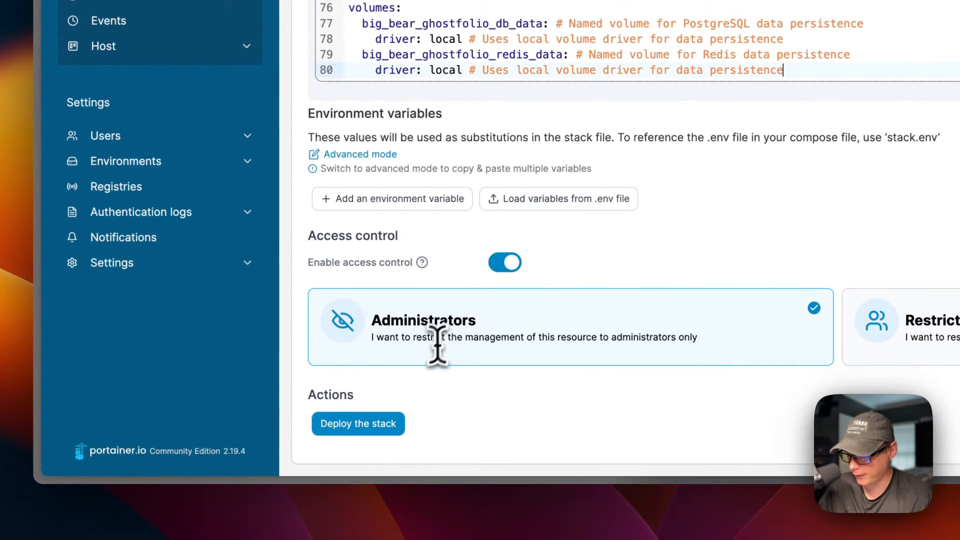
left_click(358, 423)
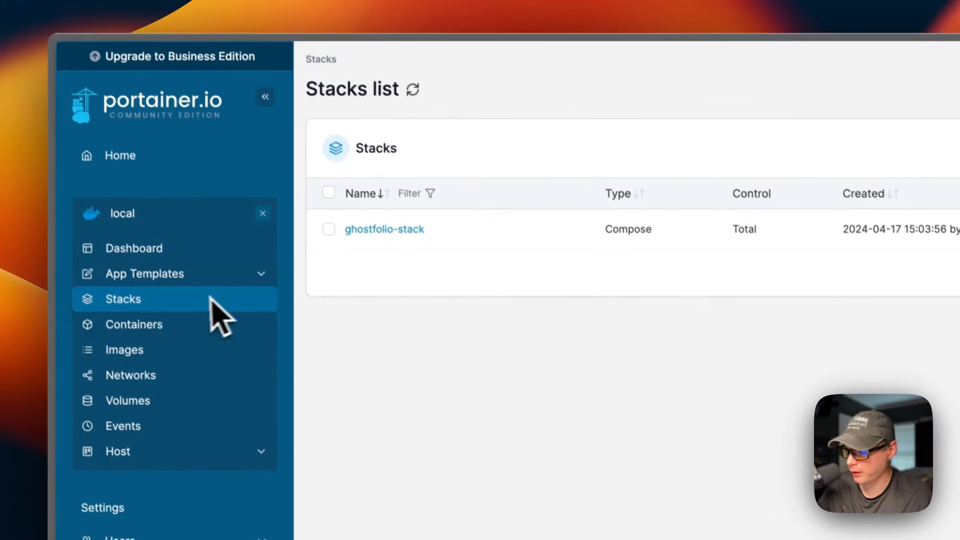
Open ghostfolio-stack and check its Ghostfolio, Postgres and Redis containers' status
left_click(395, 230)
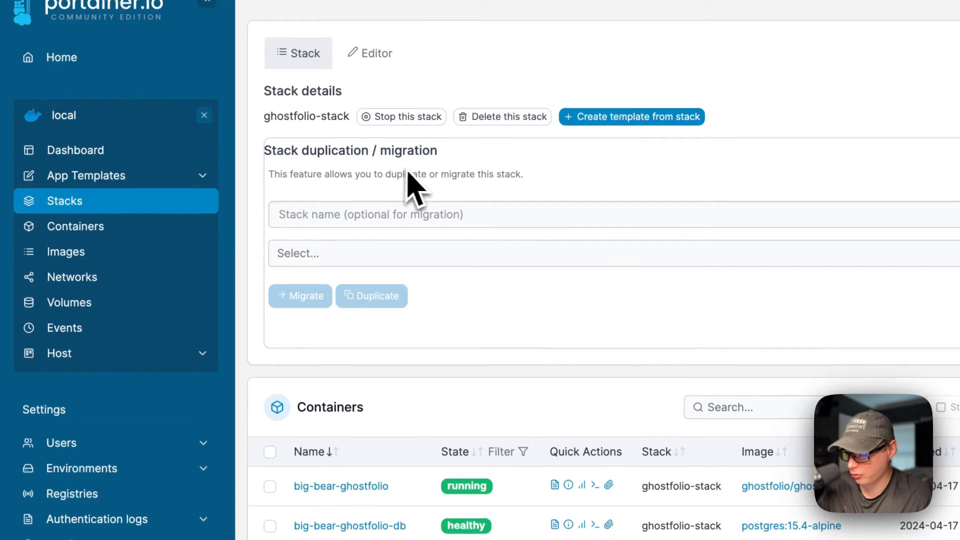
scroll(498, 248, "down", 1)
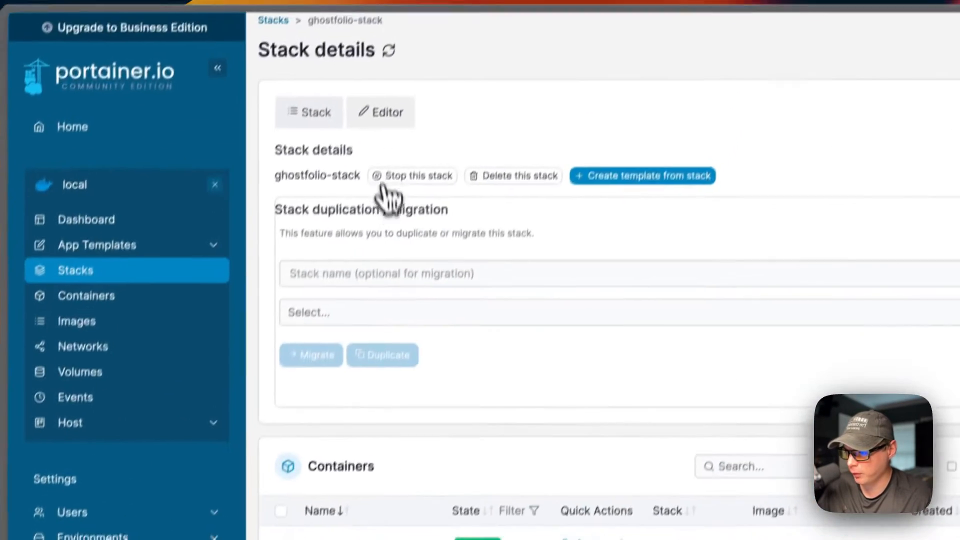
Review ghostfolio-stack's compose file in the stack editor
left_click(380, 110)
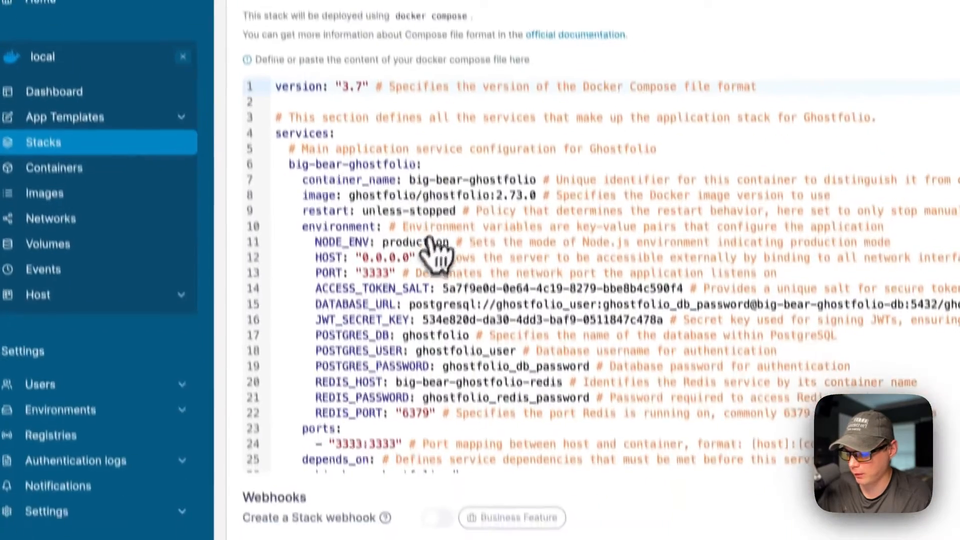
scroll(489, 357, "down", 15)
scroll(449, 160, "up", 15)
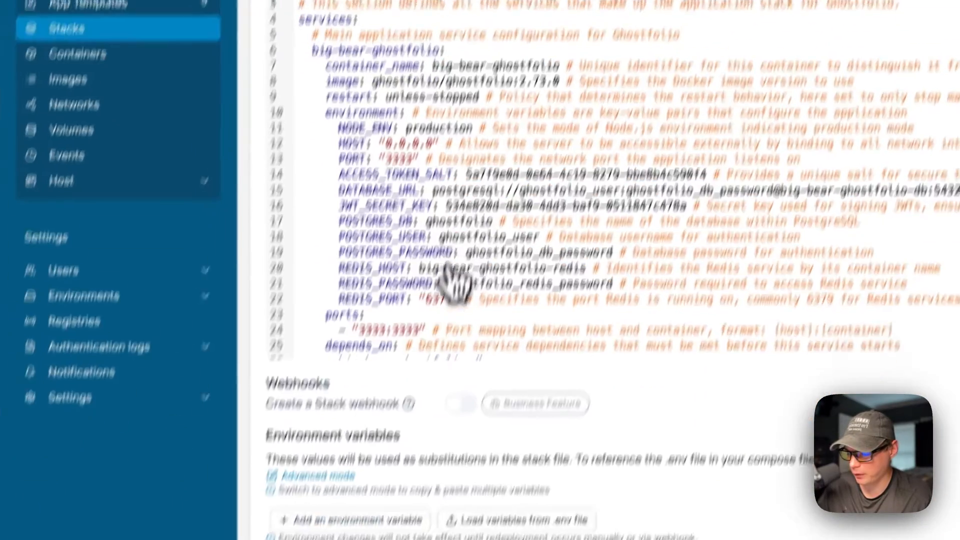
scroll(453, 283, "down", 5)
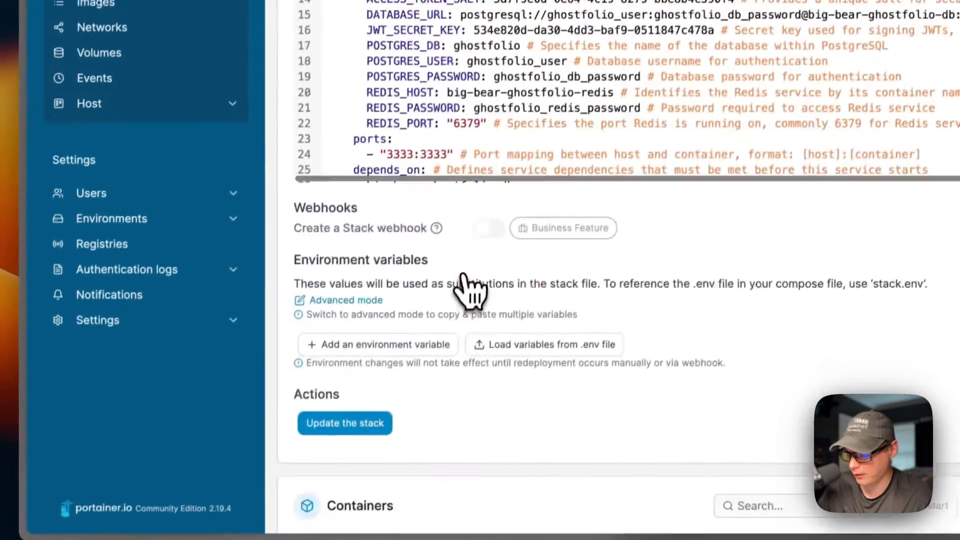
Update the stack with Re-pull image and redeploy enabled, confirming the forced update
left_click(343, 298)
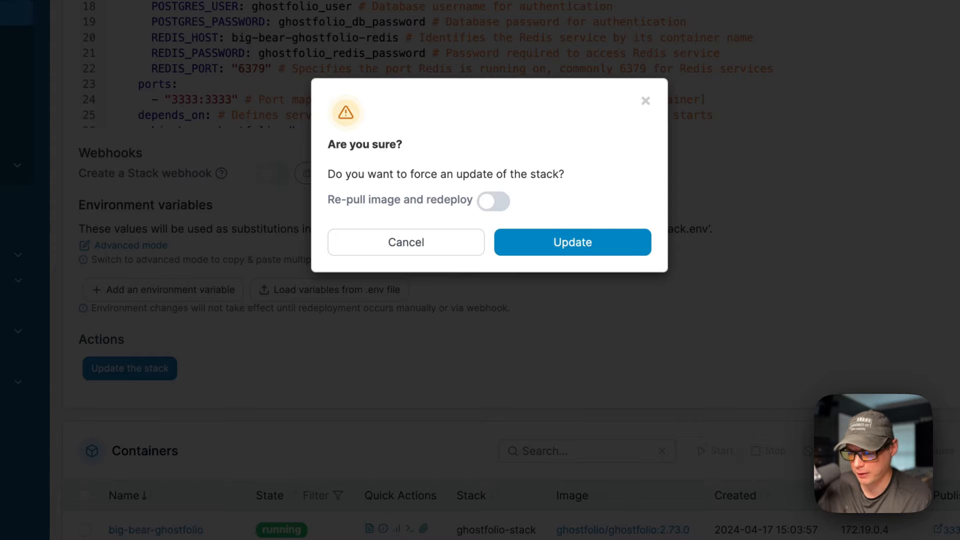
left_click(492, 201)
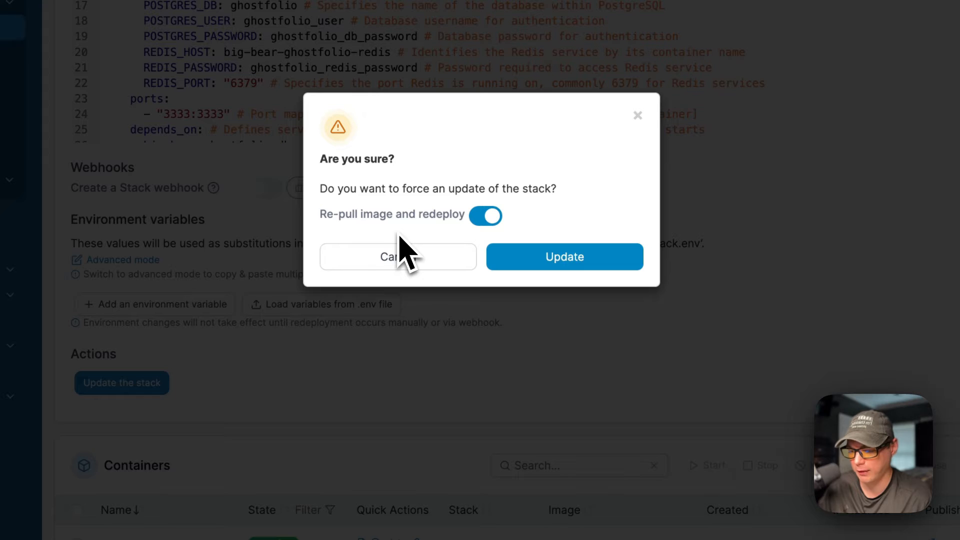
left_click(558, 262)
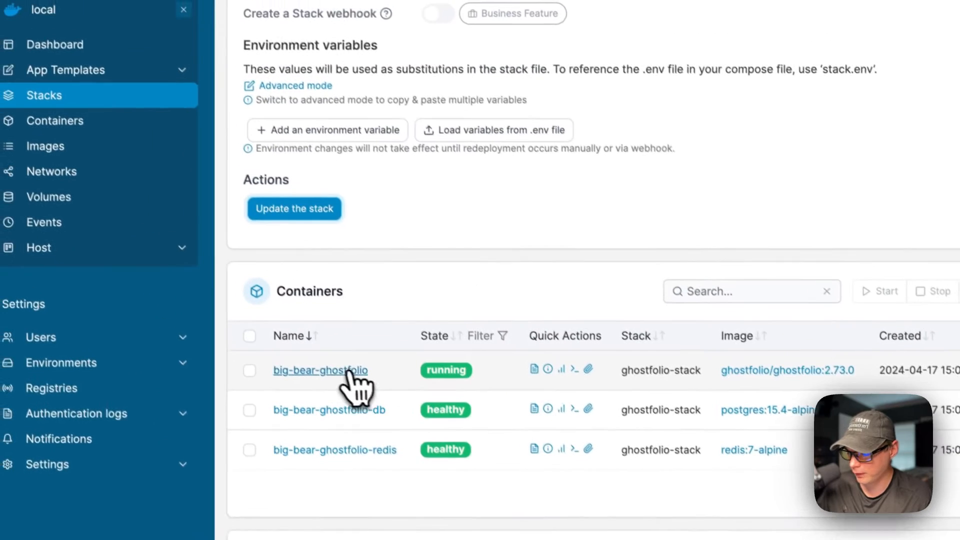
Open the big-bear-ghostfolio container and review its status, environment and labels
left_click(268, 278)
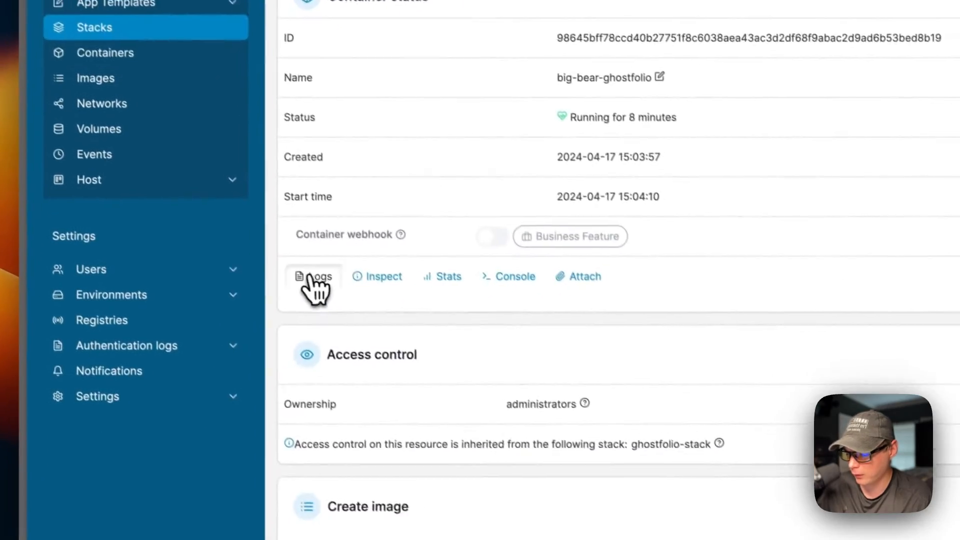
left_click(272, 403)
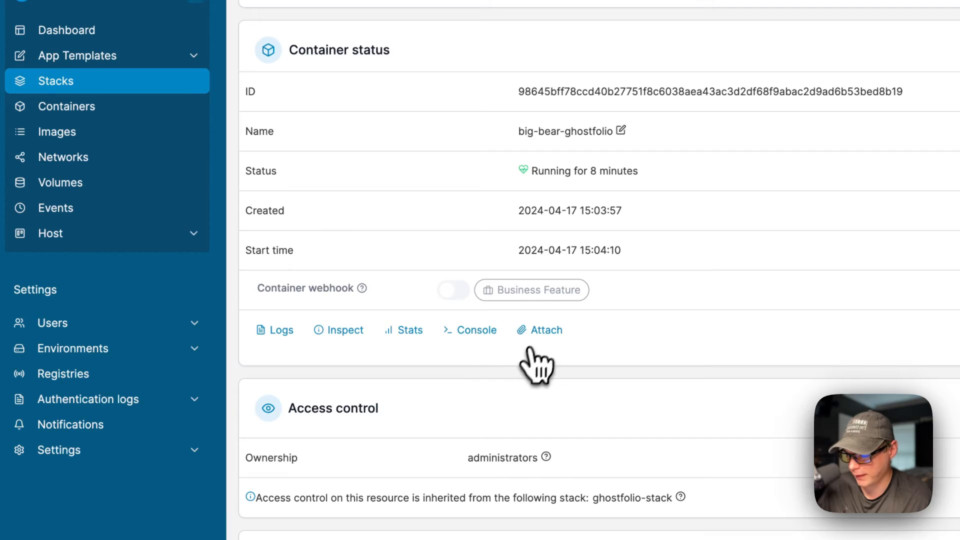
scroll(530, 360, "down", 6)
scroll(415, 125, "down", 3)
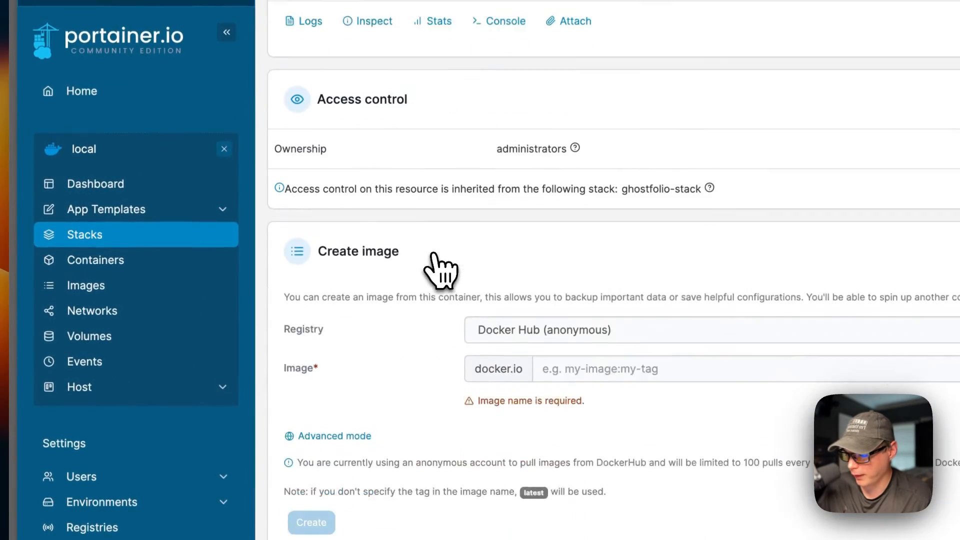
scroll(440, 269, "down", 10)
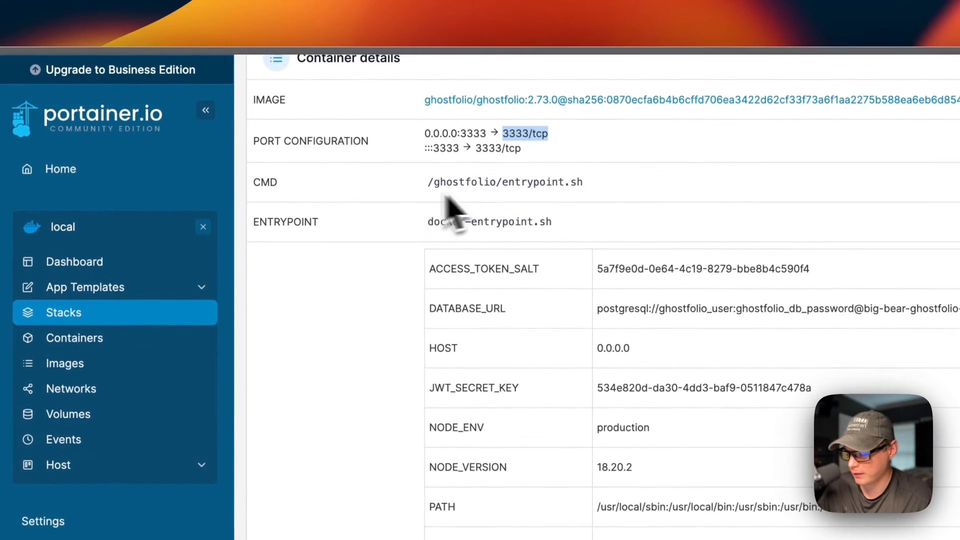
scroll(461, 333, "down", 15)
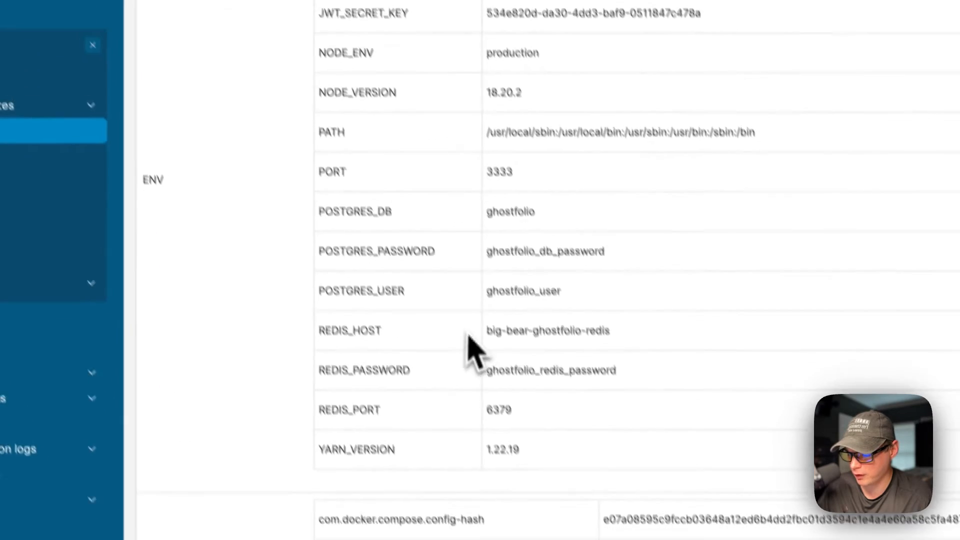
scroll(477, 205, "down", 3)
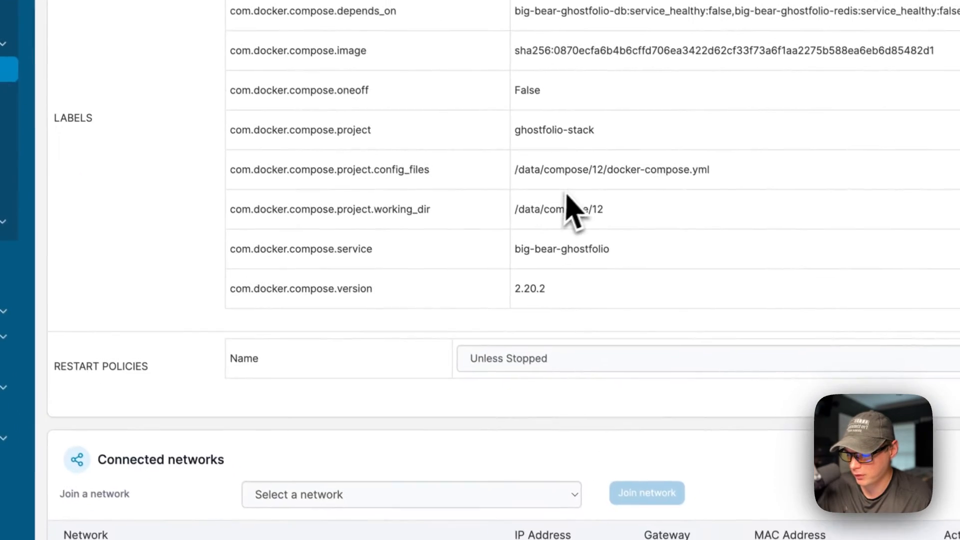
Check the restart policy choices, keeping Unless Stopped, and review the network settings
left_click(498, 359)
left_click(450, 382)
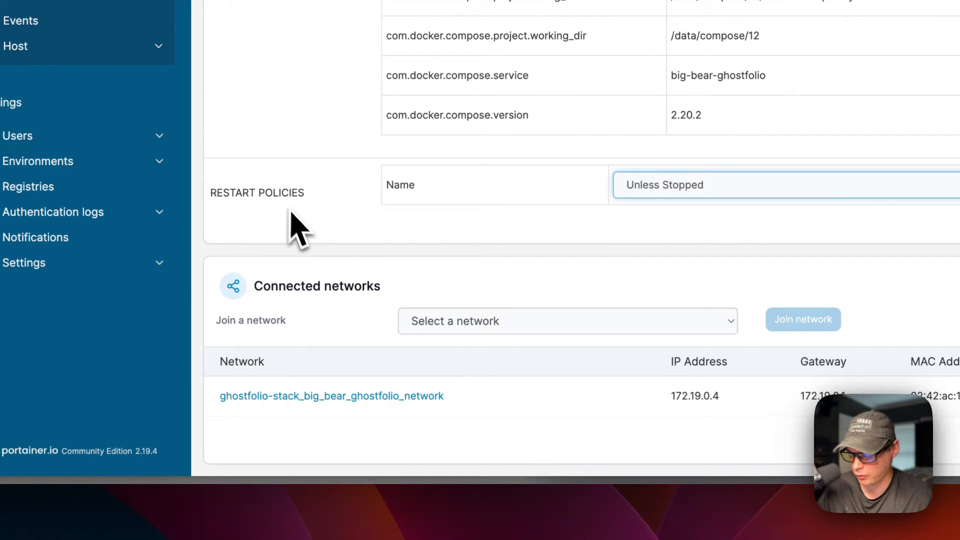
scroll(313, 236, "down", 1)
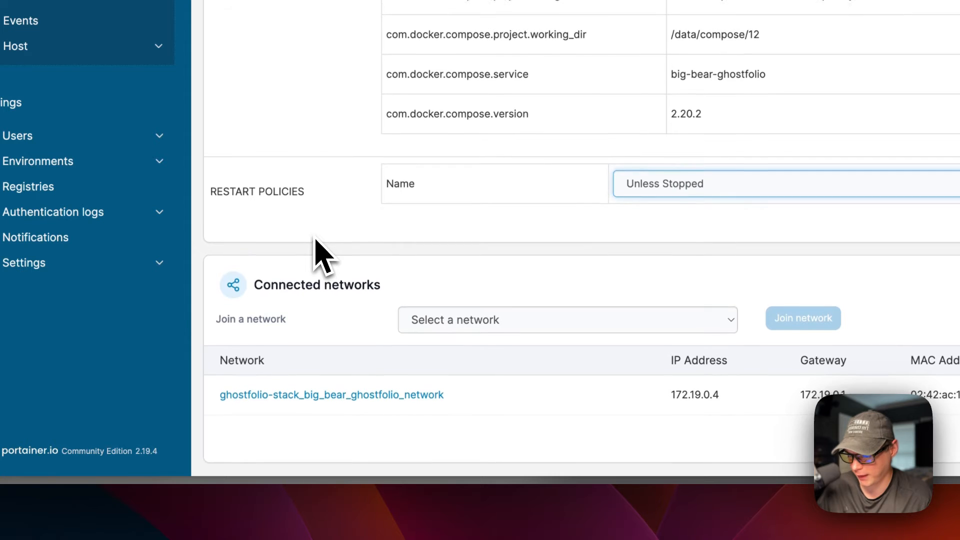
scroll(314, 240, "up", 1)
scroll(314, 274, "up", 1)
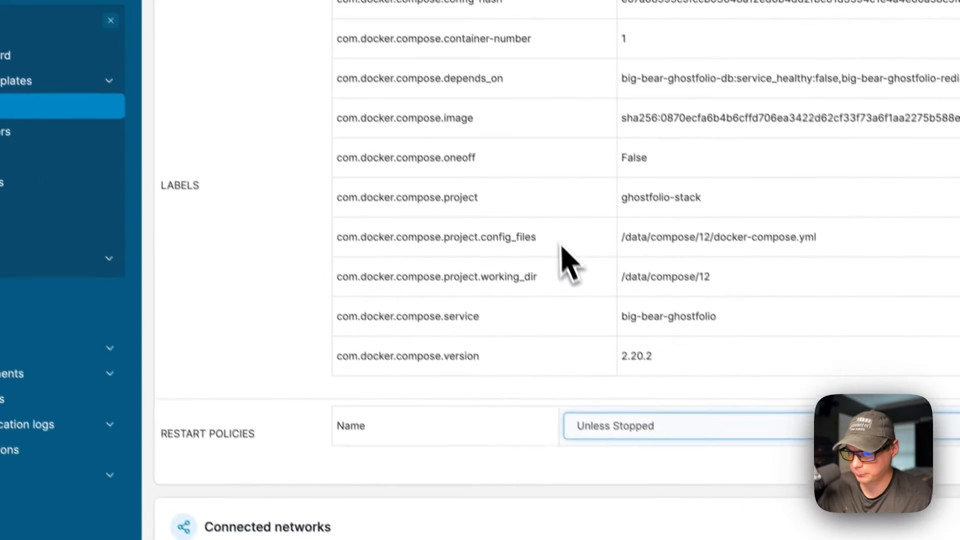
scroll(606, 30, "up", 15)
scroll(567, 235, "up", 10)
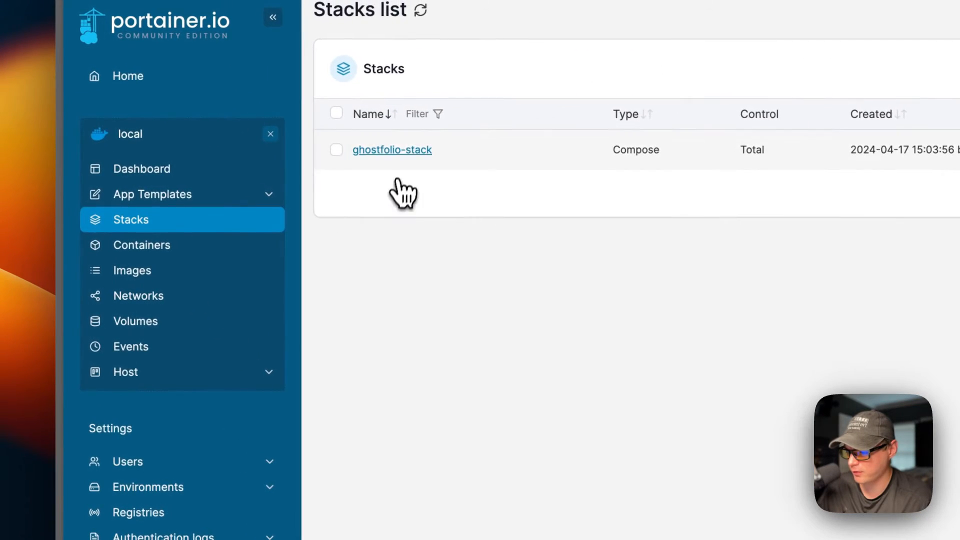
Open big-bear-ghostfolio-db from ghostfolio-stack and confirm it is healthy, with its volume and network
left_click(390, 149)
scroll(542, 368, "down", 3)
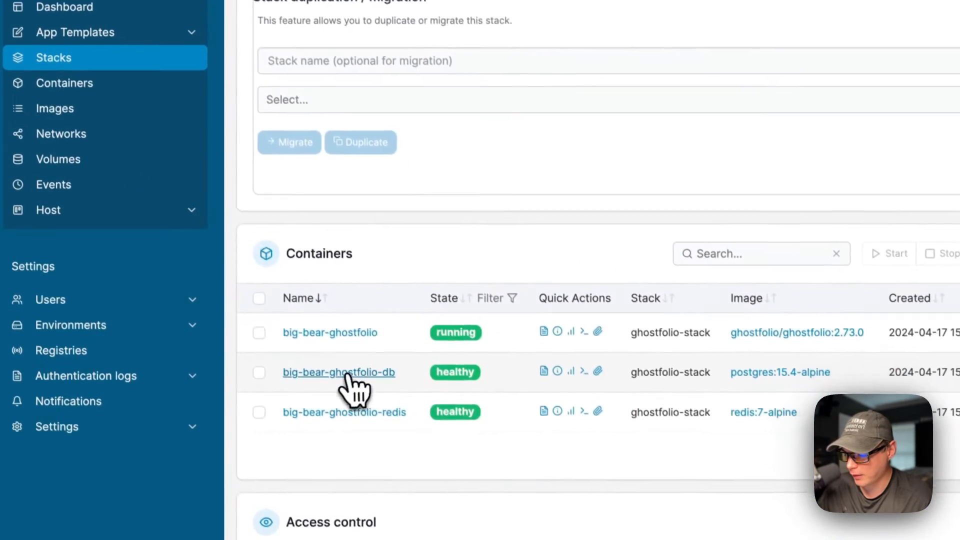
left_click(367, 425)
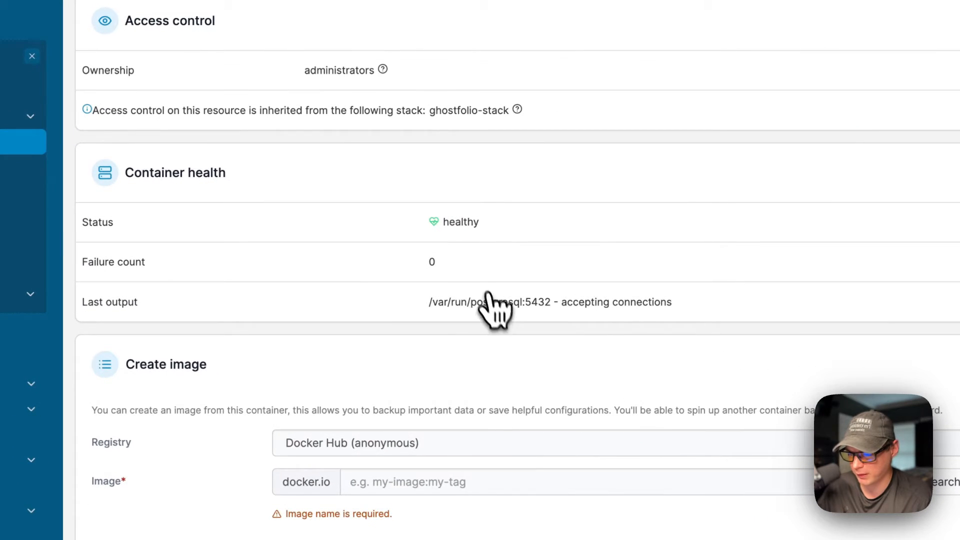
double_click(460, 221)
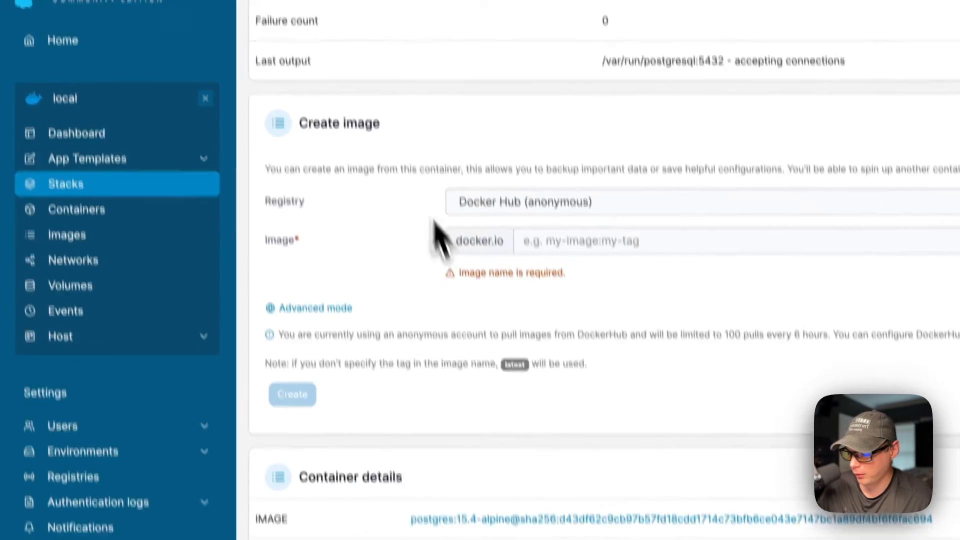
scroll(440, 200, "down", 5)
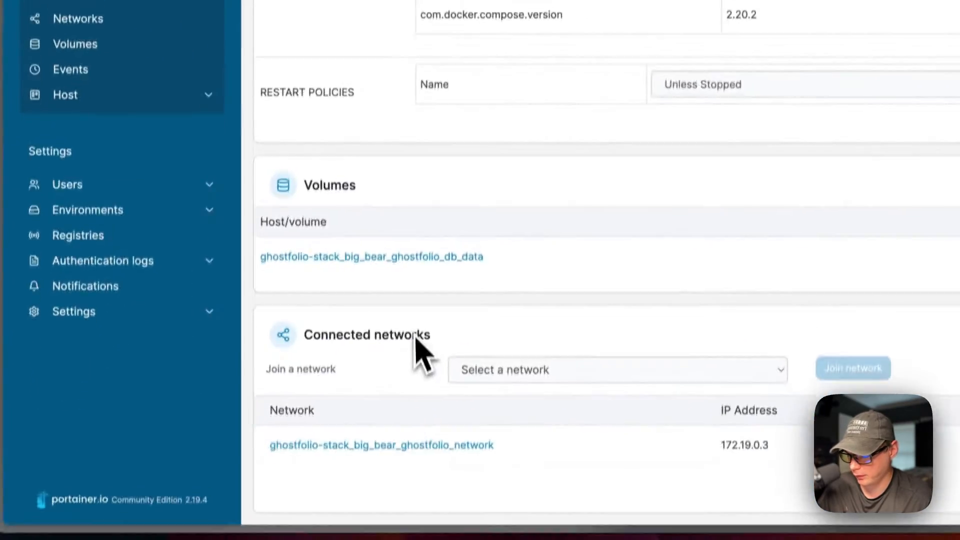
scroll(434, 269, "up", 15)
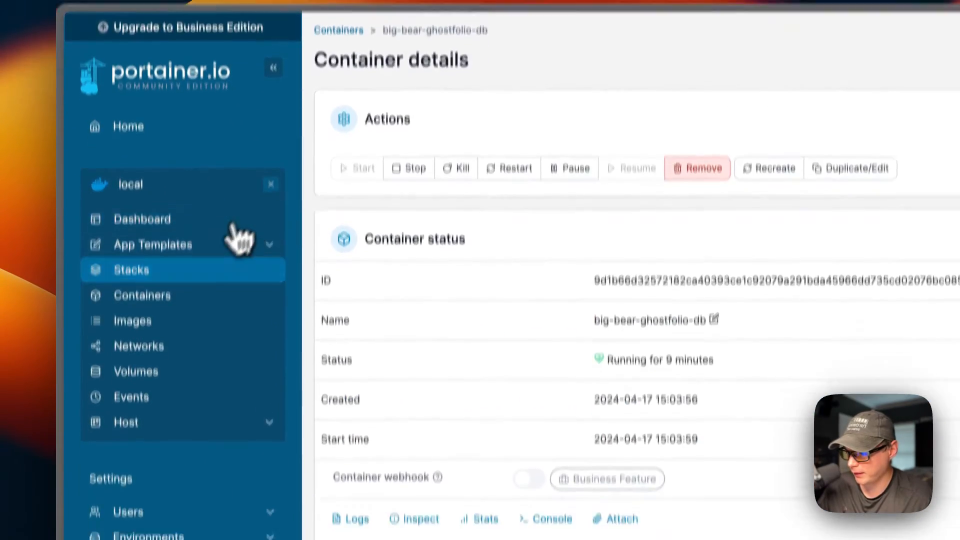
Inspect big-bear-ghostfolio-redis's health check output and details, then return to Stacks
left_click(230, 322)
left_click(391, 151)
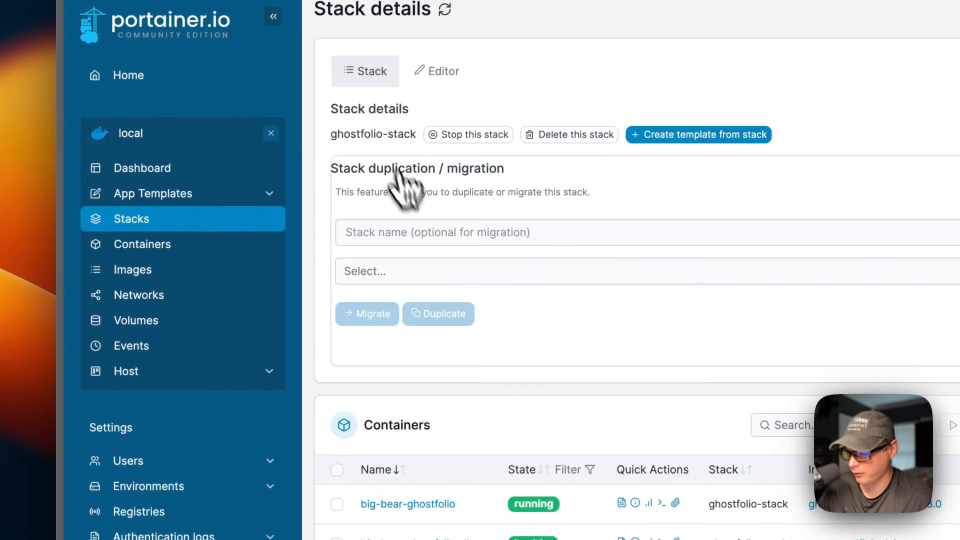
scroll(485, 425, "down", 1)
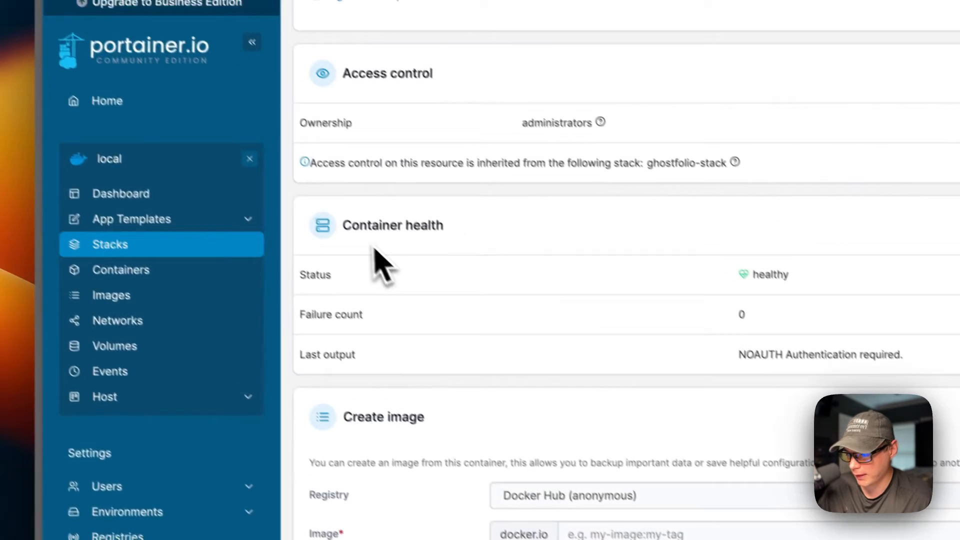
left_click_drag(225, 127, 327, 128)
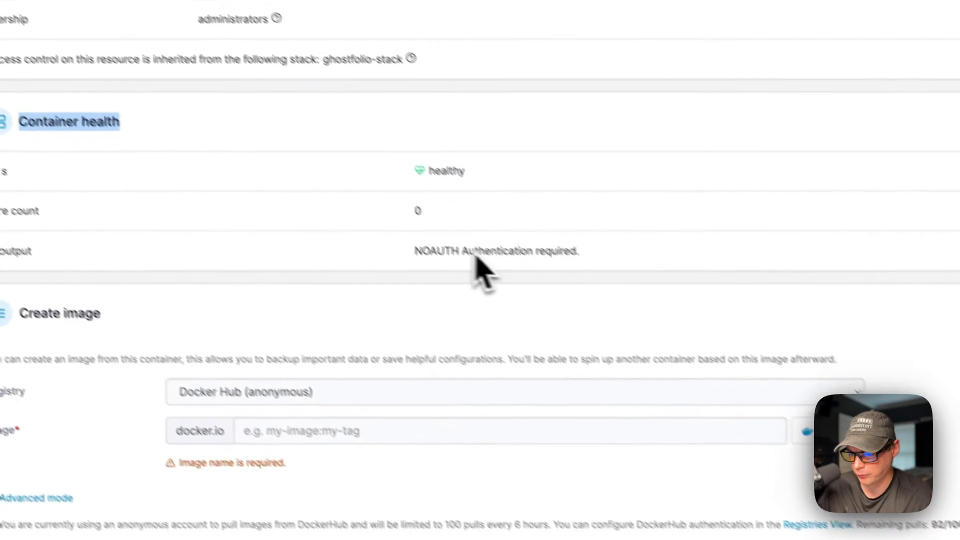
triple_click(475, 255)
scroll(448, 385, "down", 8)
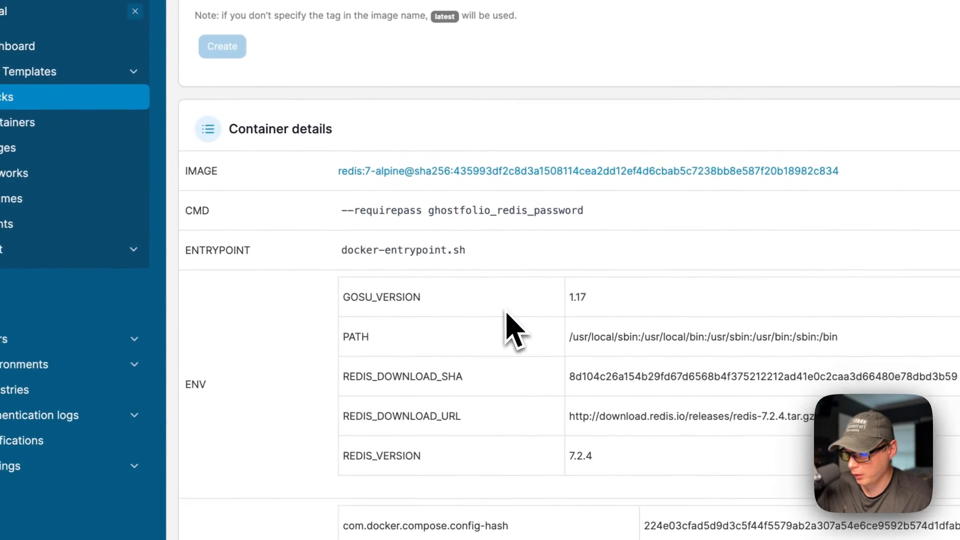
scroll(510, 330, "down", 1)
scroll(415, 213, "down", 10)
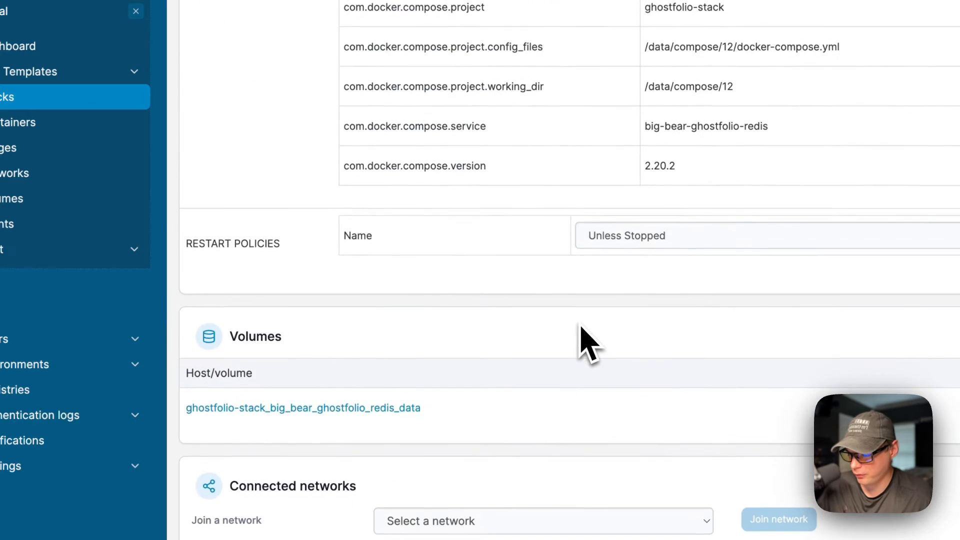
scroll(480, 270, "up", 15)
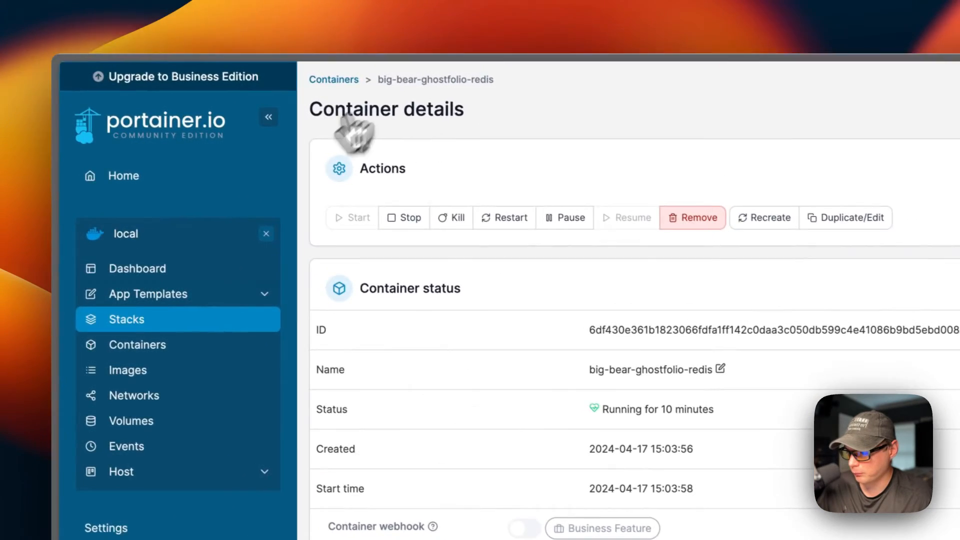
left_click(75, 244)
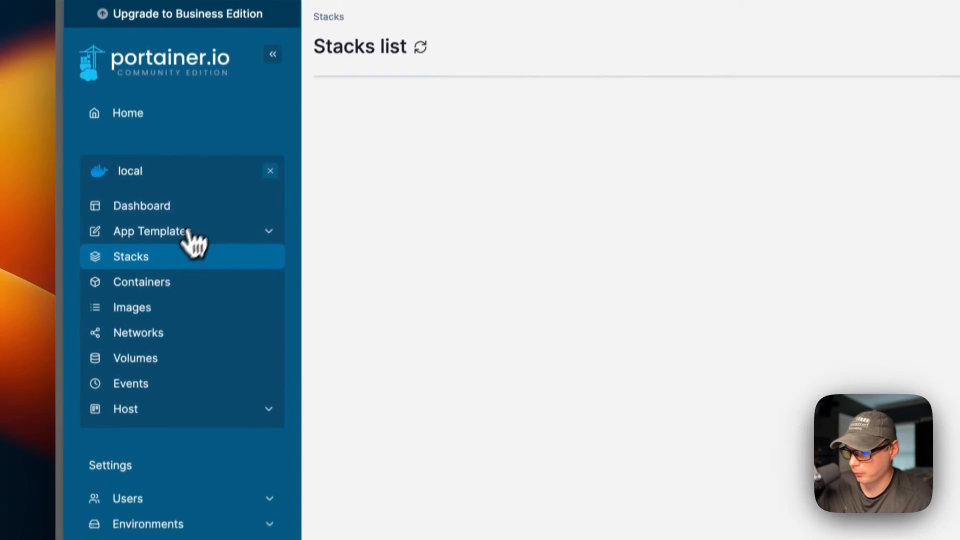
Load the Ghostfolio landing page at 192.168.20.118:3333 from the ghostfolio-stack details
left_click(367, 167)
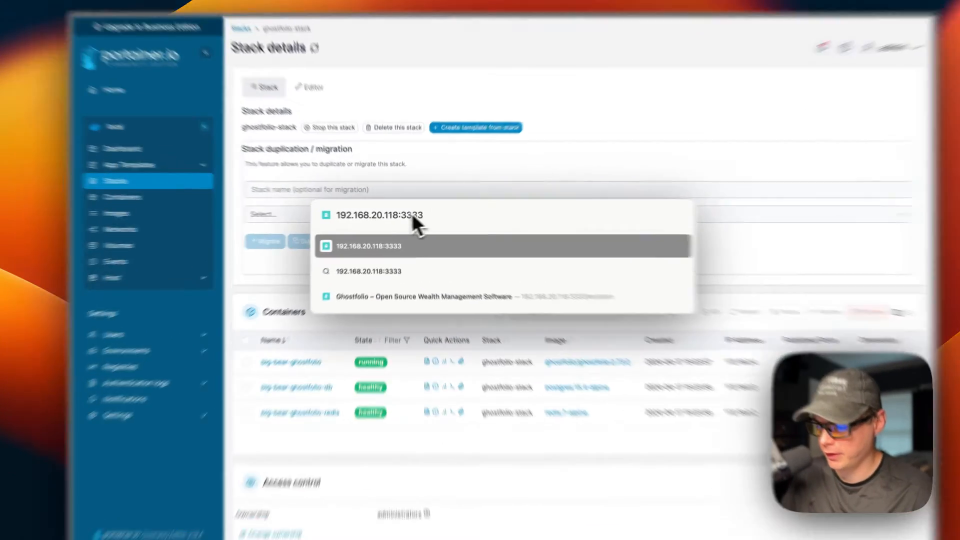
double_click(371, 215)
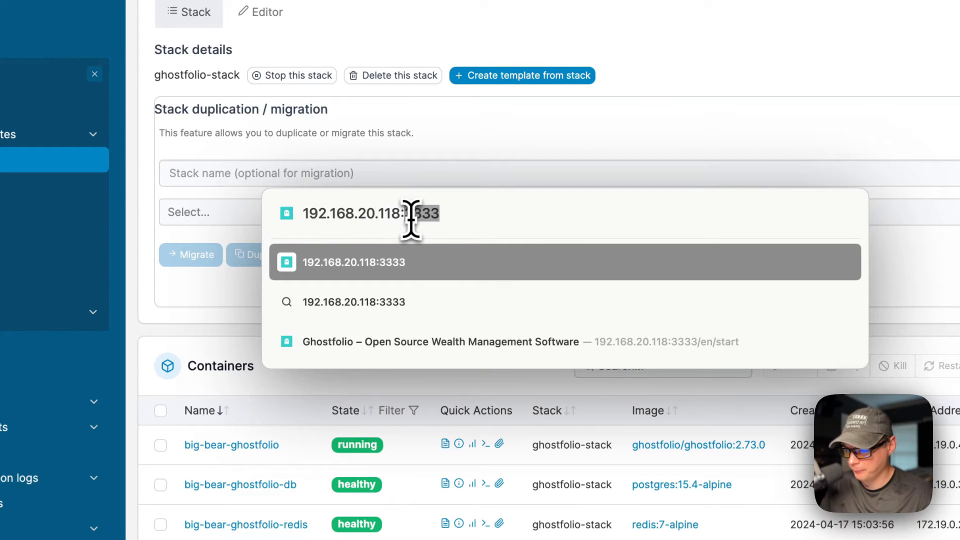
key("Return")
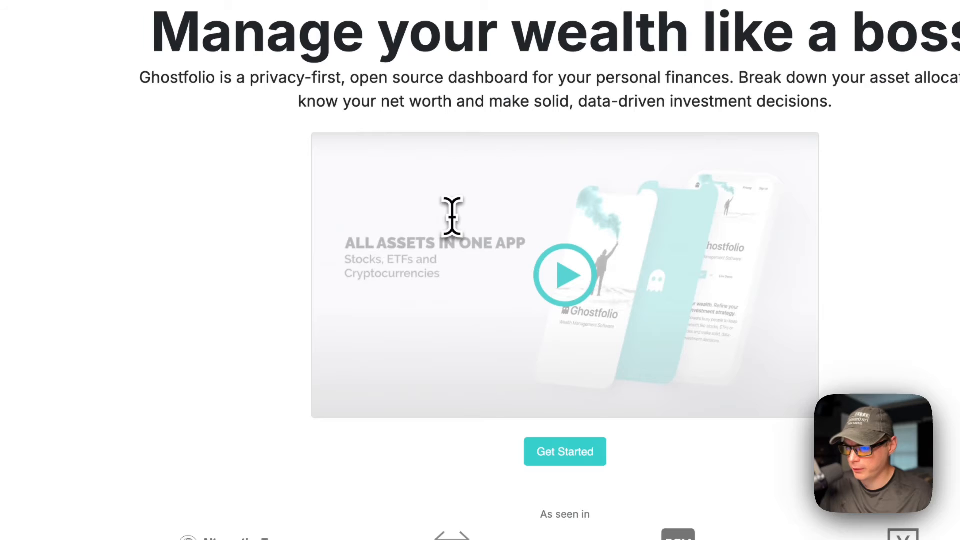
scroll(407, 285, "down", 10)
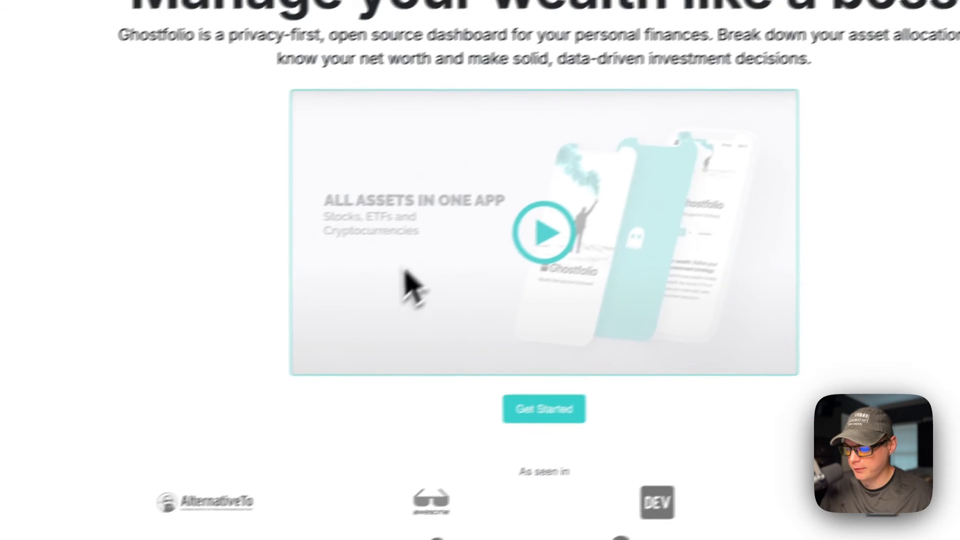
scroll(403, 388, "up", 10)
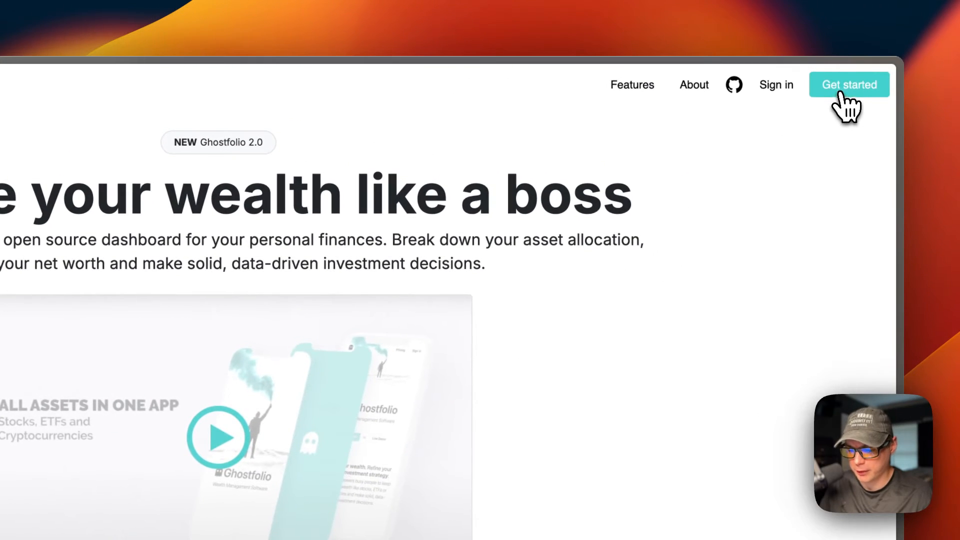
Create the first Ghostfolio account, copying its security token and agreeing to continue
left_click(844, 98)
scroll(844, 97, "down", 5)
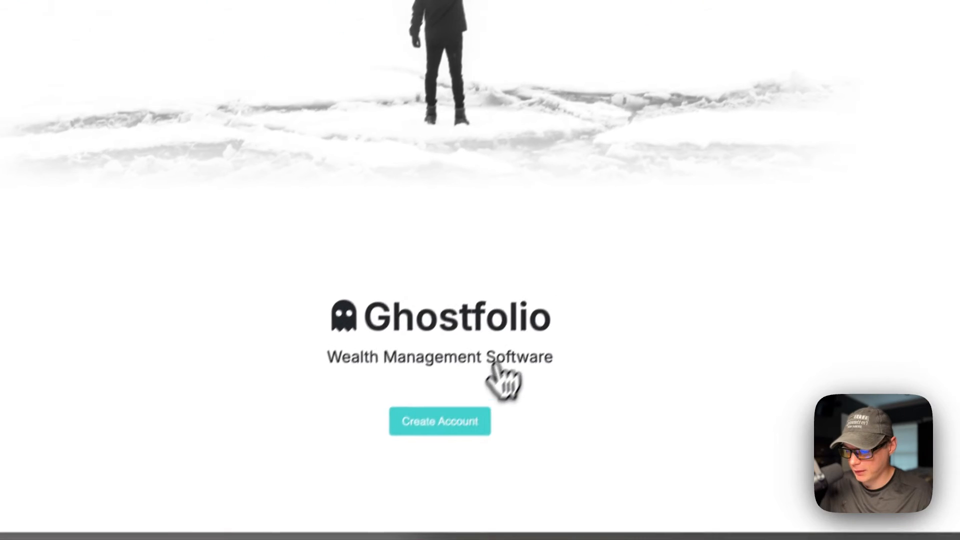
left_click(472, 395)
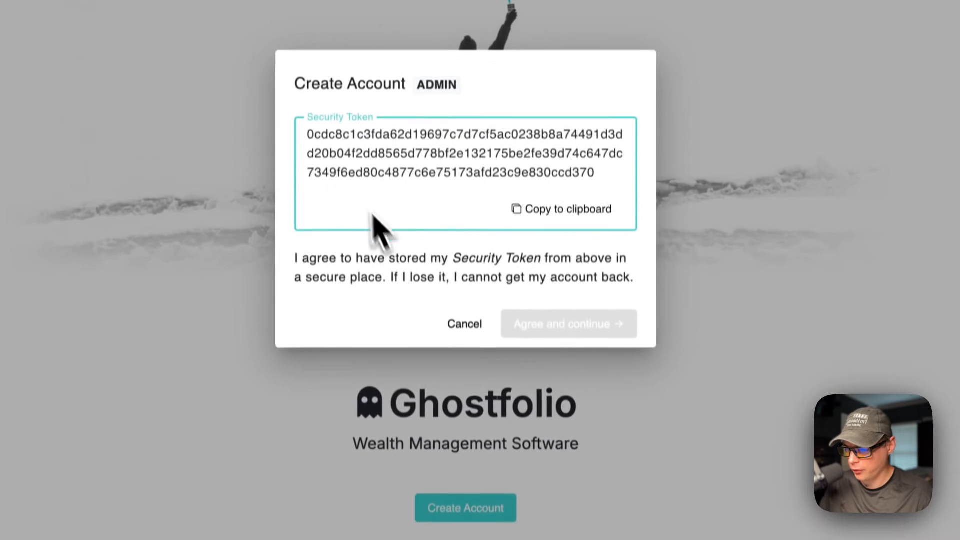
left_click(547, 229)
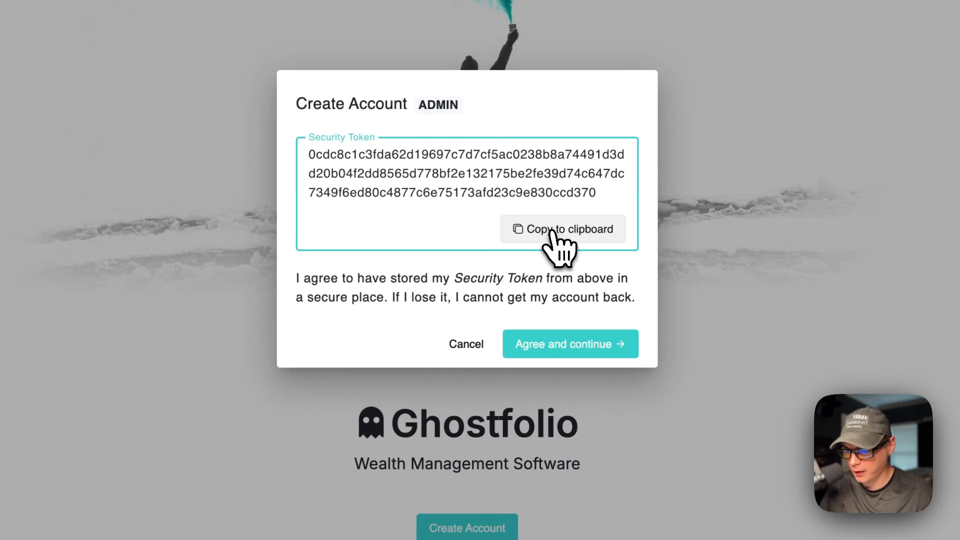
left_click(563, 344)
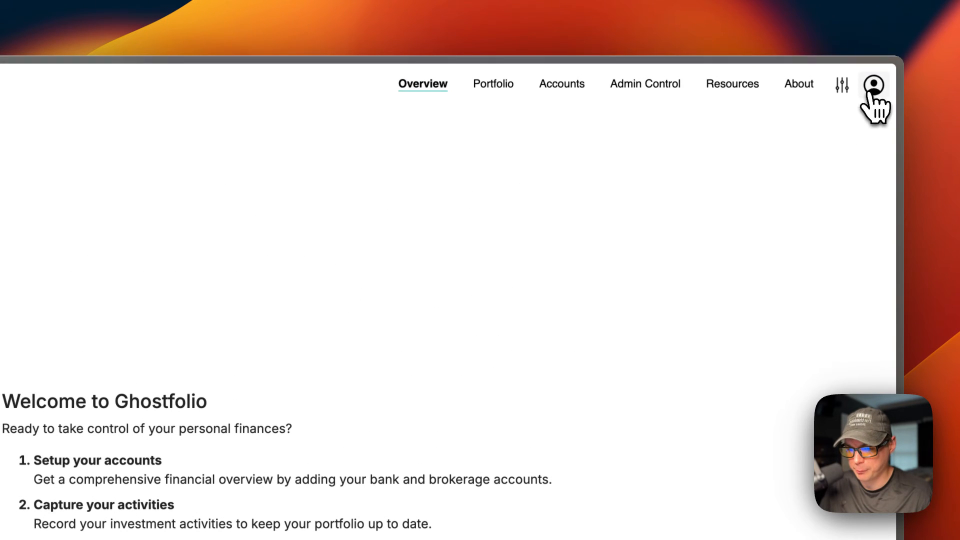
Log out, then sign back in with the security token with Stay signed in checked
left_click(874, 90)
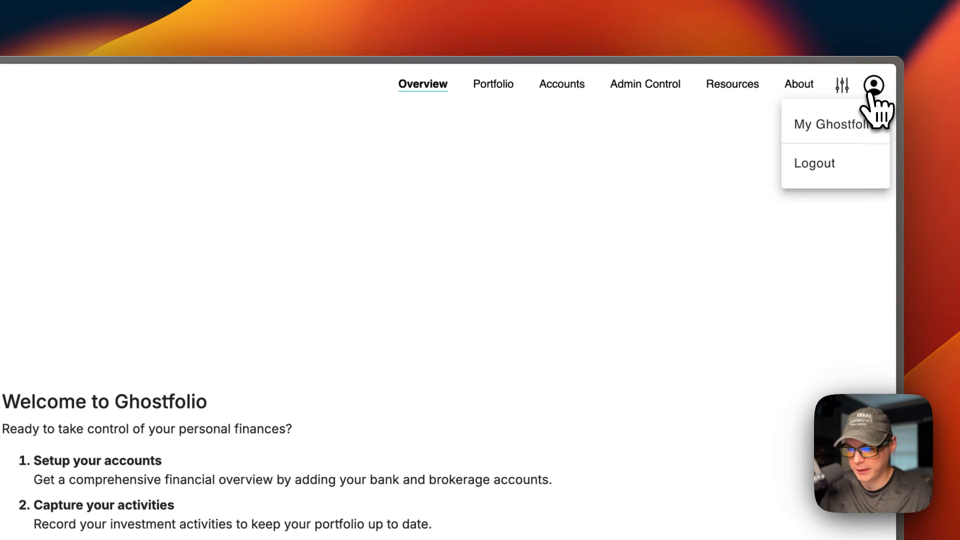
left_click(840, 145)
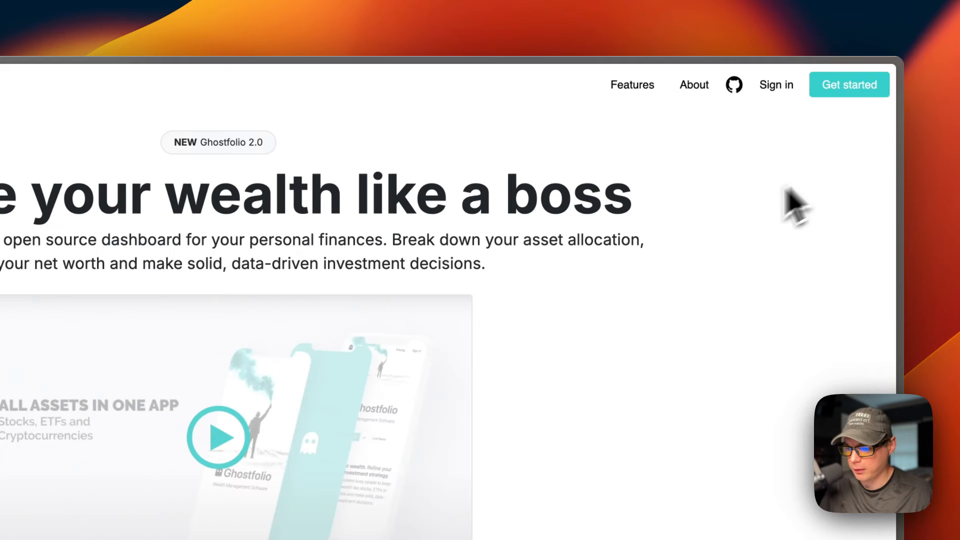
left_click(773, 87)
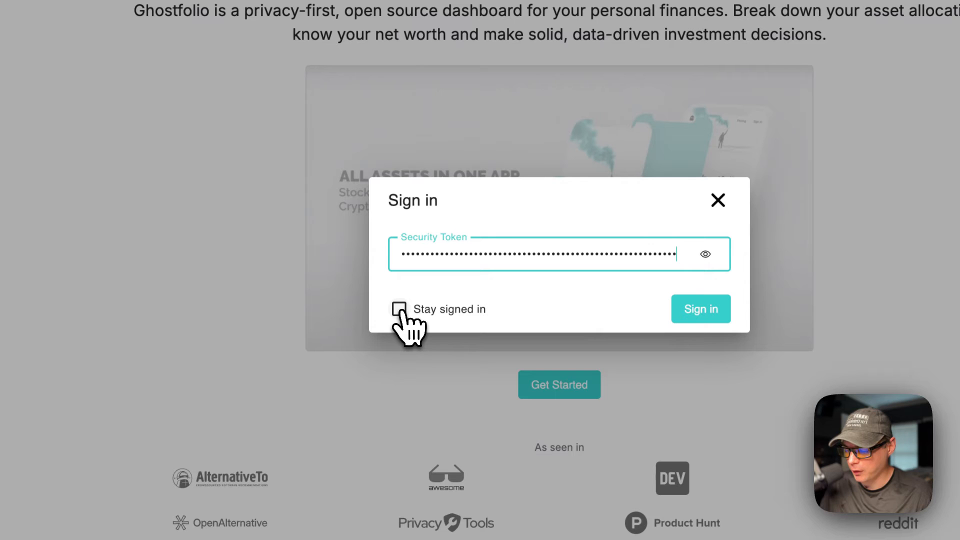
left_click(399, 308)
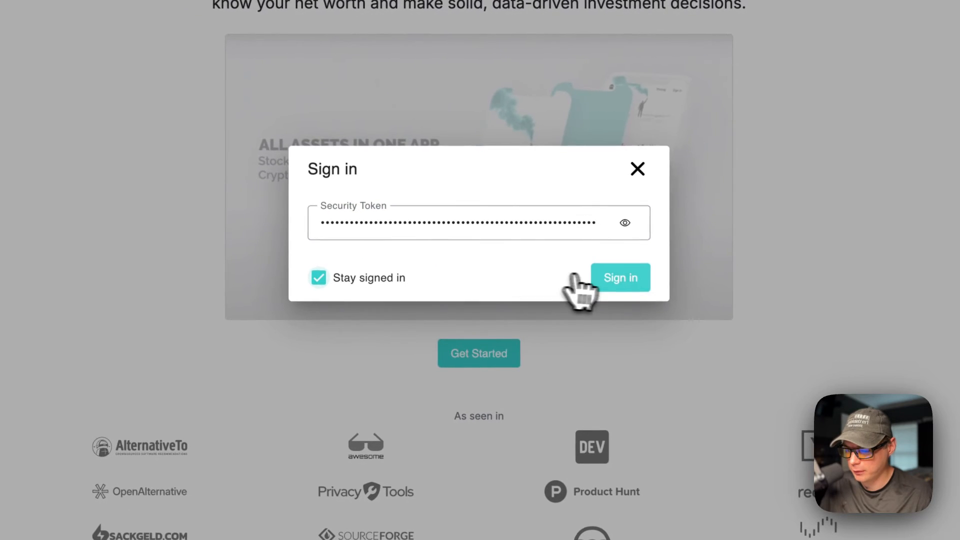
left_click(619, 278)
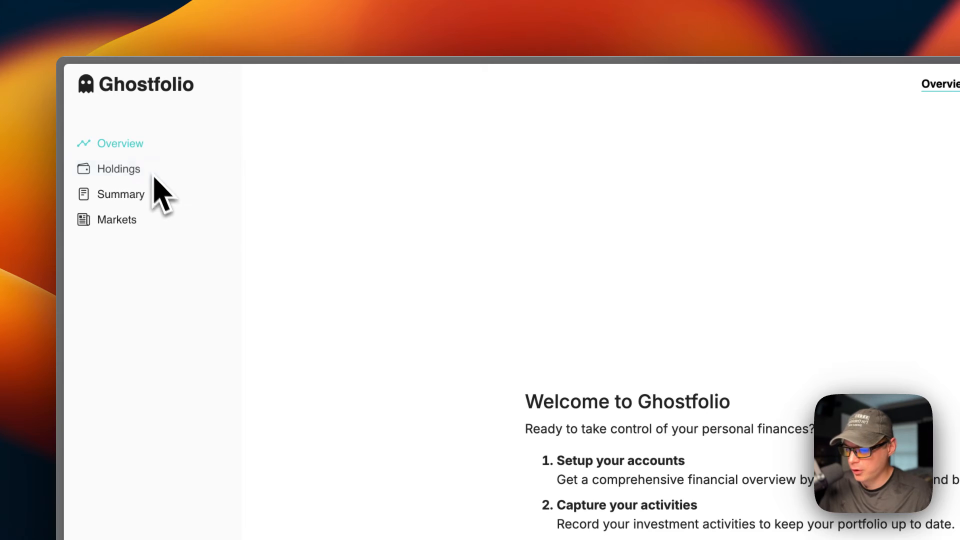
left_click(582, 387)
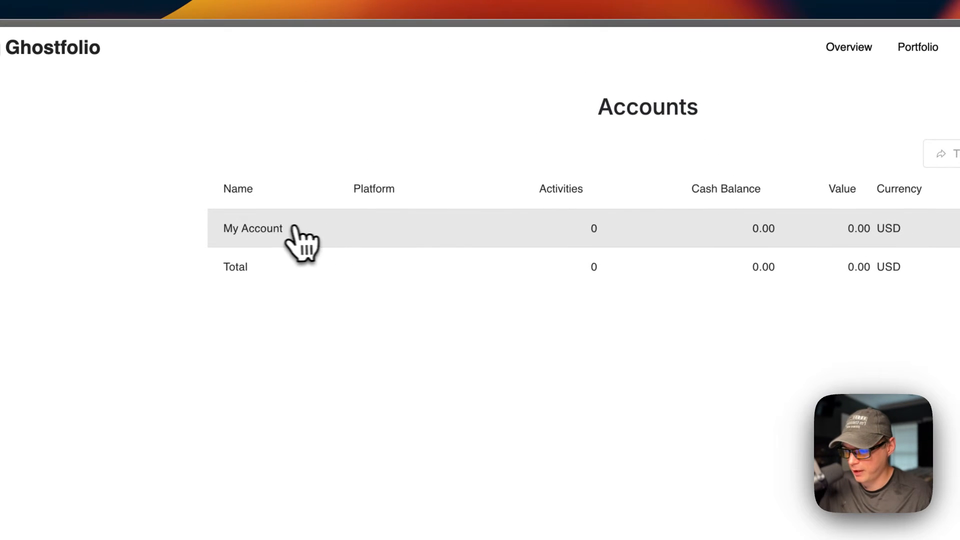
Edit My Account and set its cash balance to 10,000,000 USD
left_click(706, 219)
left_click(695, 255)
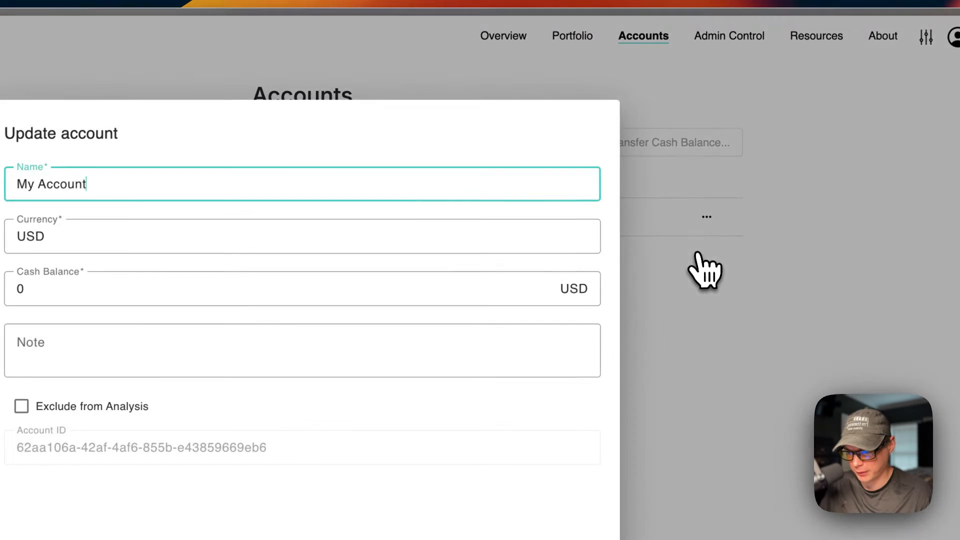
left_click(81, 288)
key("BackSpace")
type("10000000")
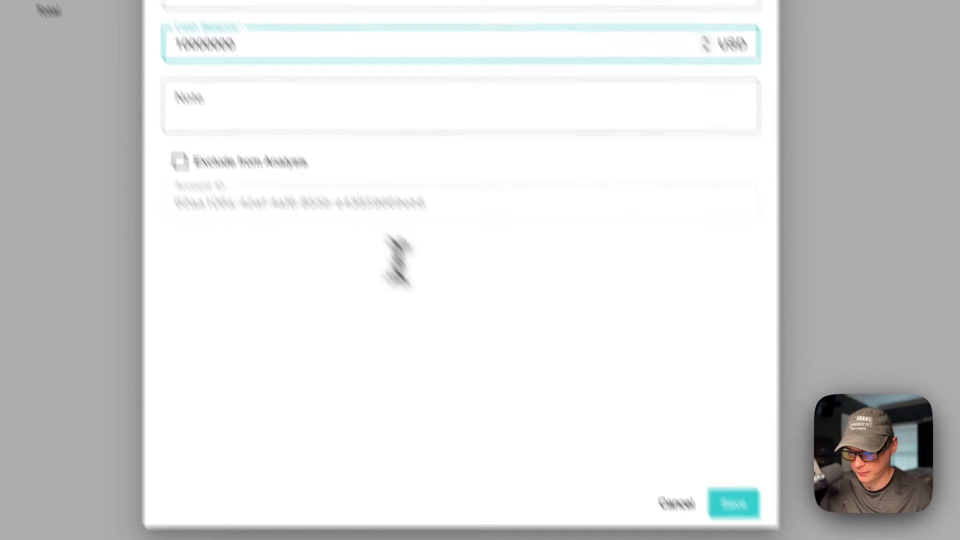
left_click(733, 503)
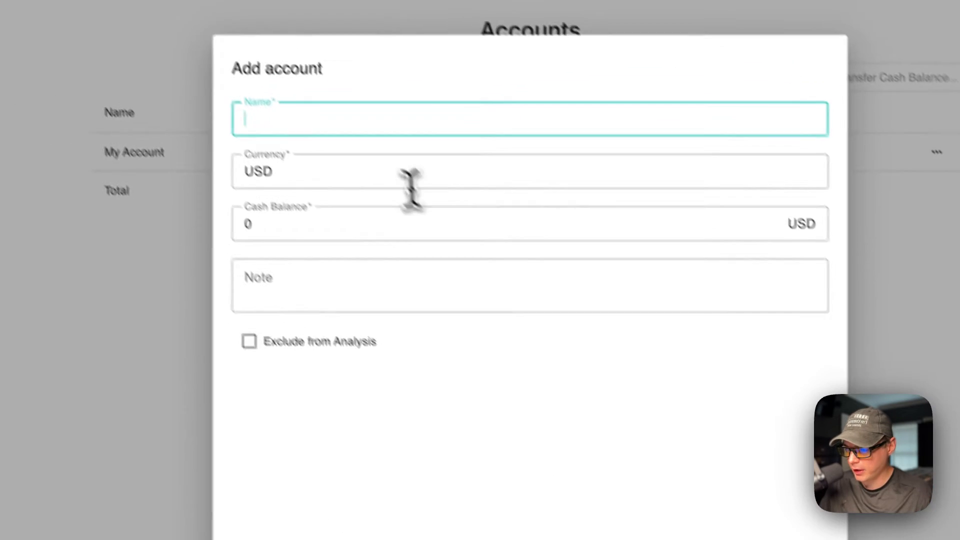
Add a new account named Testing Account with a 1,000,000 USD cash balance
type("Testing Account")
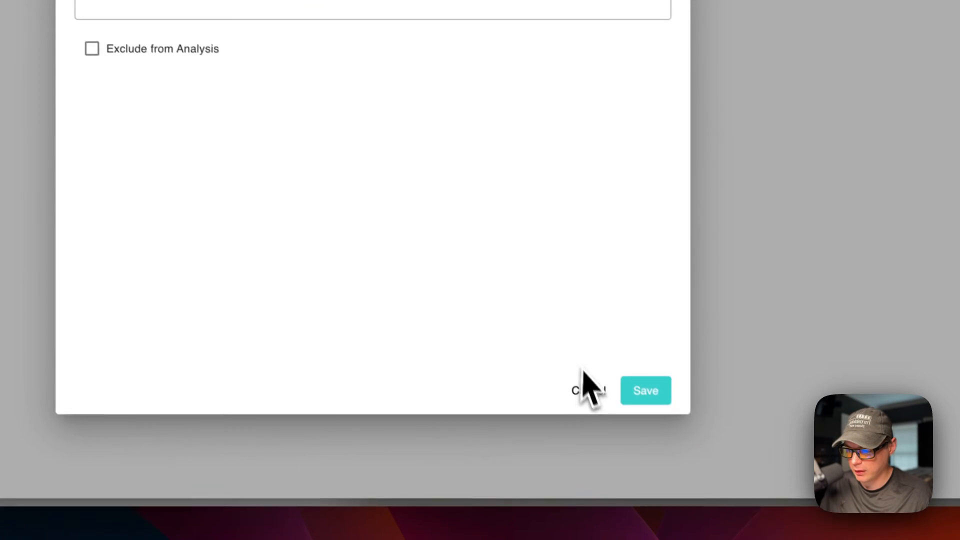
left_click(415, 320)
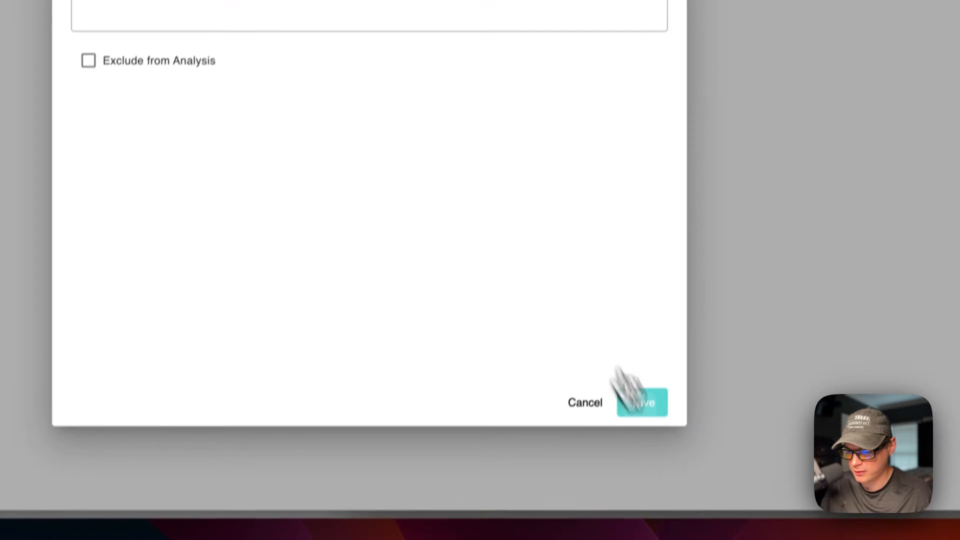
left_click(640, 400)
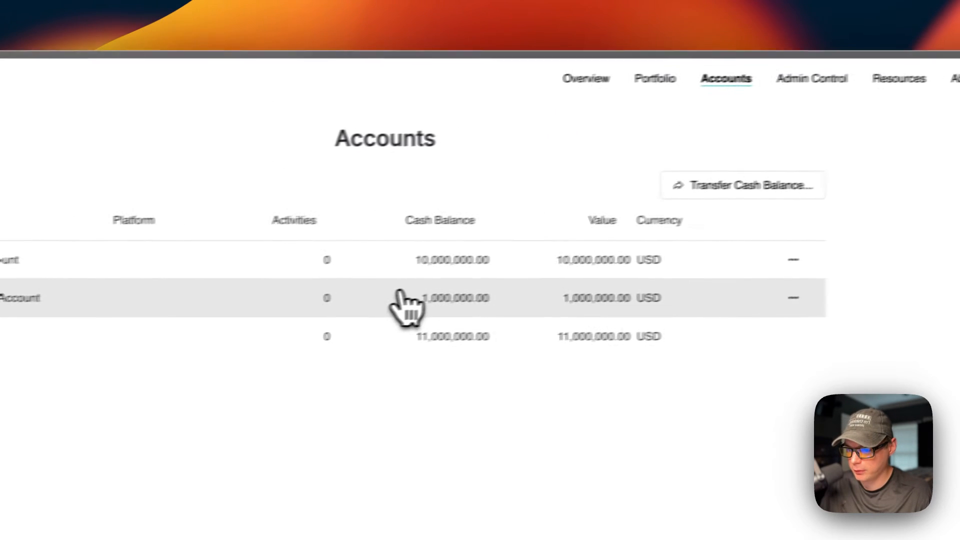
Transfer 100,000 USD from My Account to Testing Account, then go to the Overview page
left_click(720, 191)
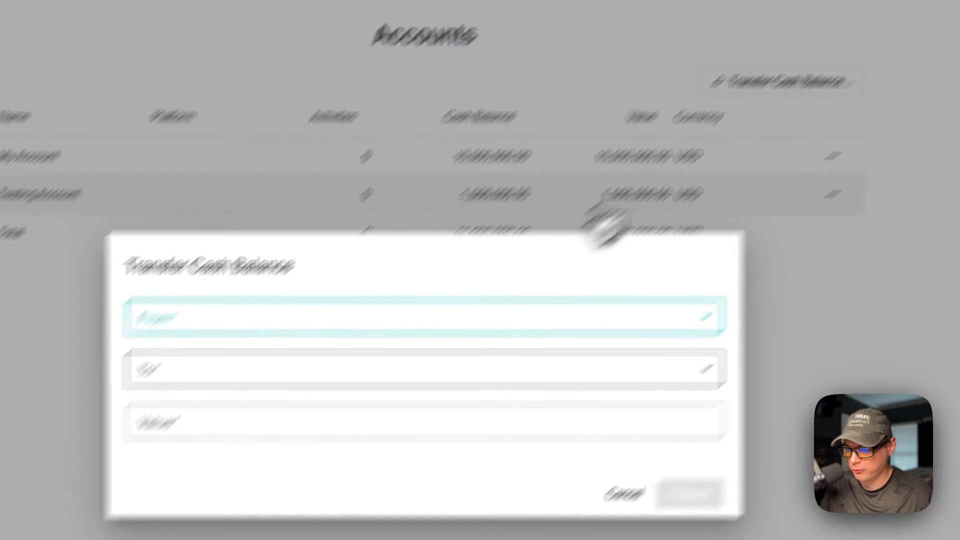
left_click(360, 320)
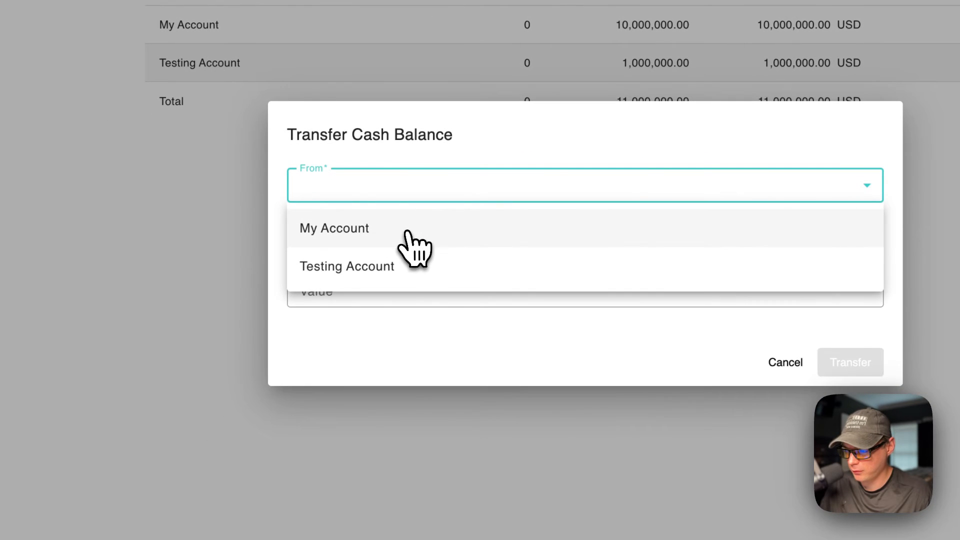
left_click(399, 265)
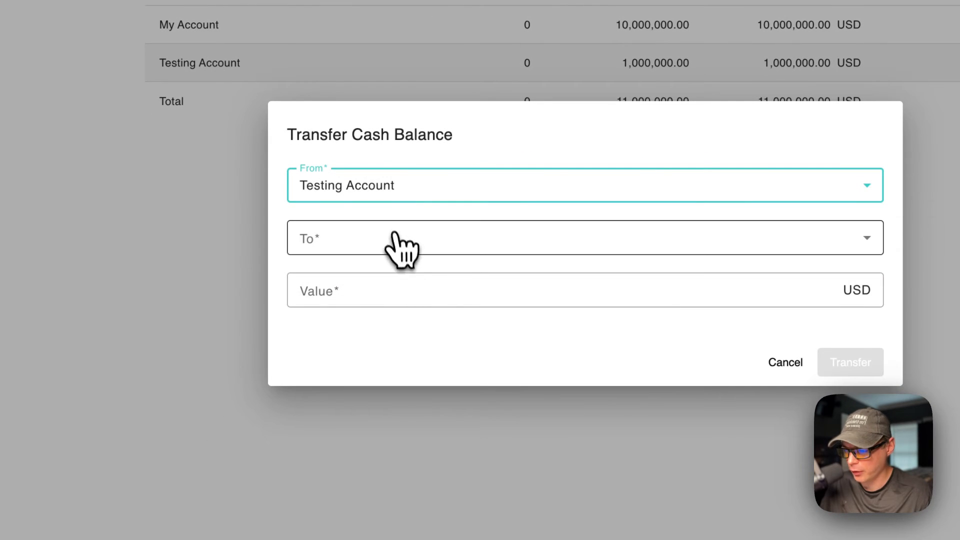
left_click(380, 243)
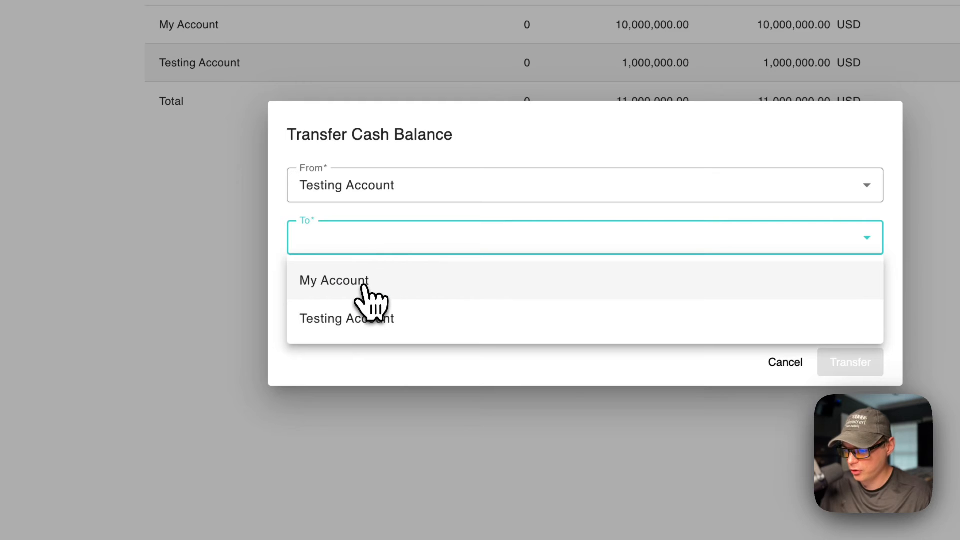
left_click(357, 314)
left_click(380, 194)
left_click(369, 226)
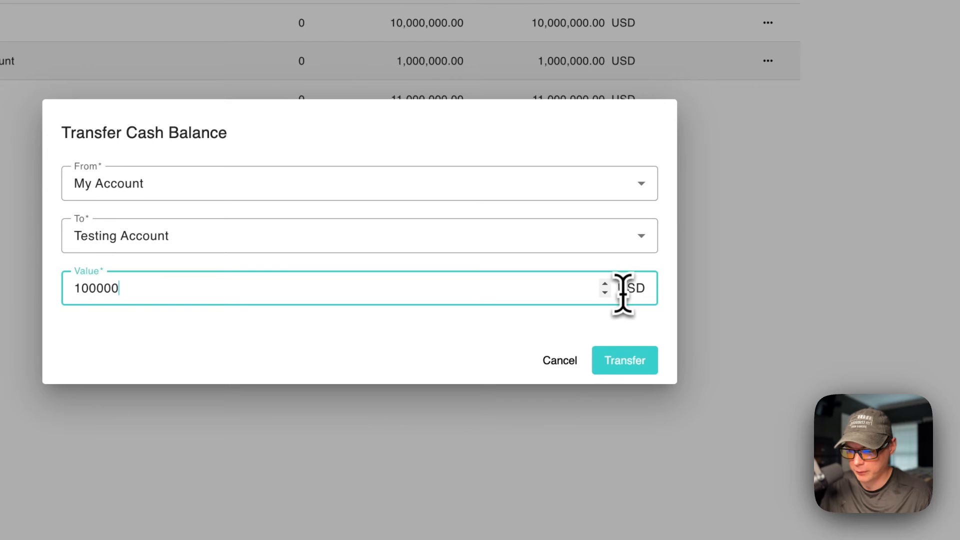
left_click(631, 361)
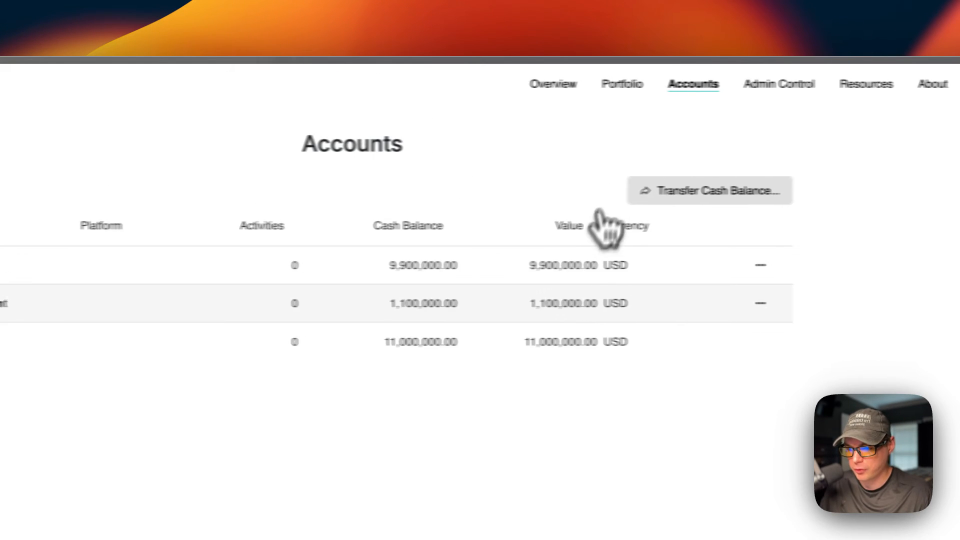
left_click(553, 83)
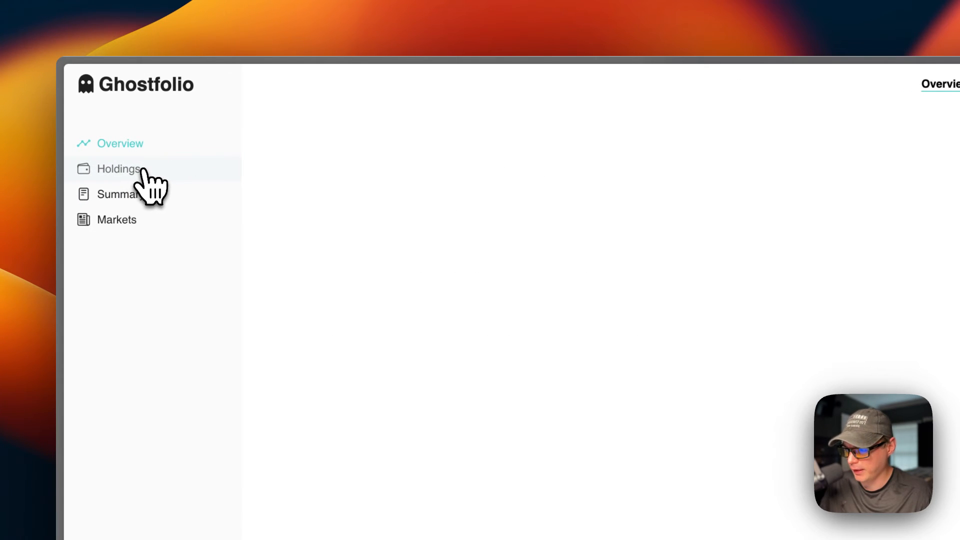
Browse the Overview's Holdings, Summary and Markets sections
left_click(141, 170)
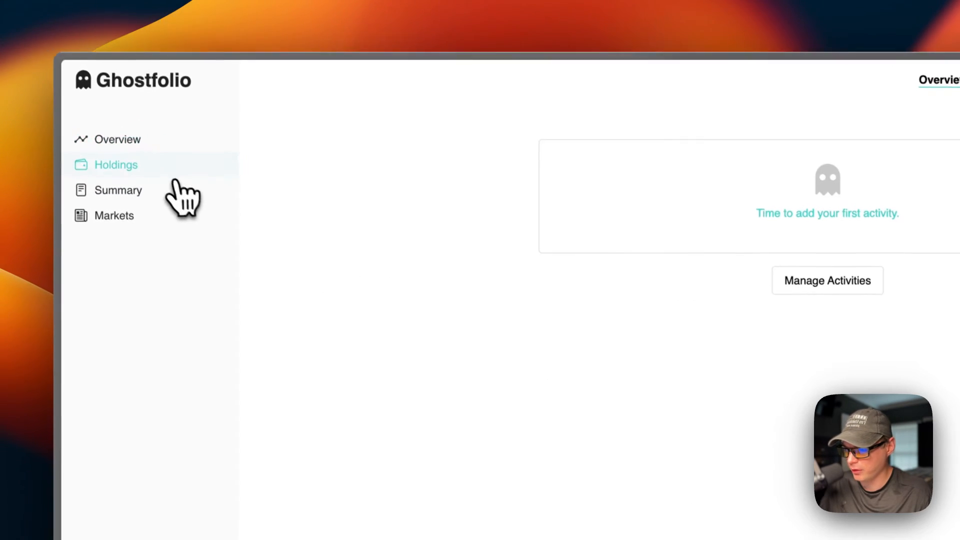
left_click(195, 192)
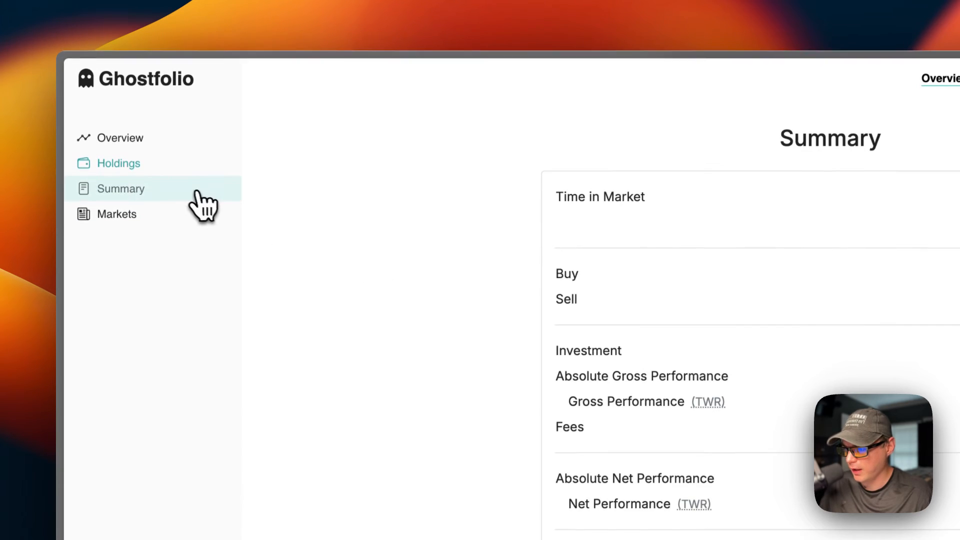
scroll(470, 349, "down", 3)
scroll(497, 358, "up", 3)
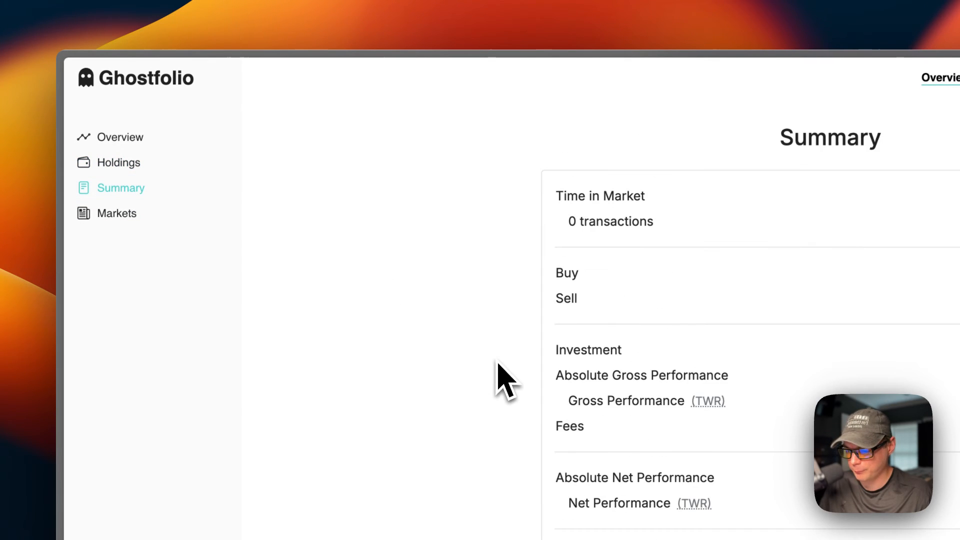
left_click(176, 216)
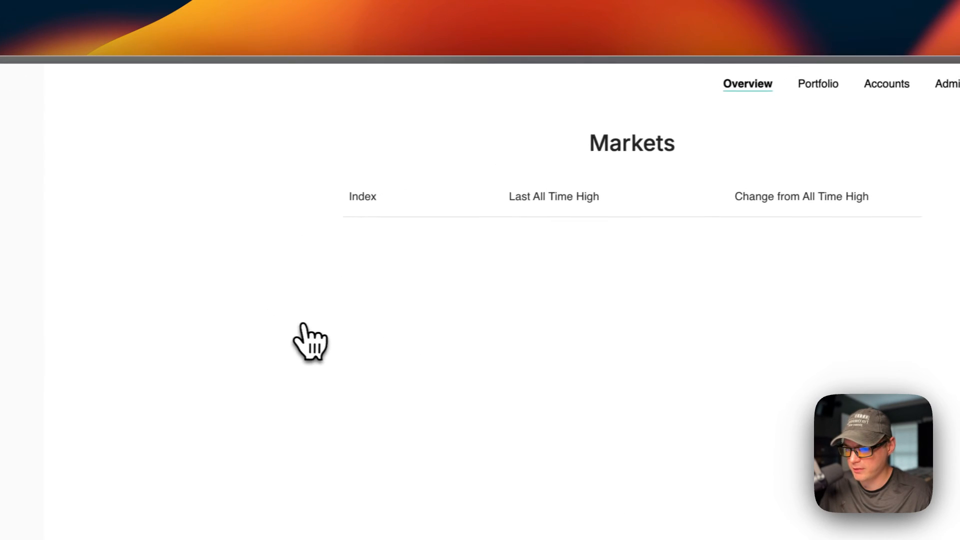
Open the Portfolio holdings, showing USD cash worth 11,000,000.00
left_click(675, 92)
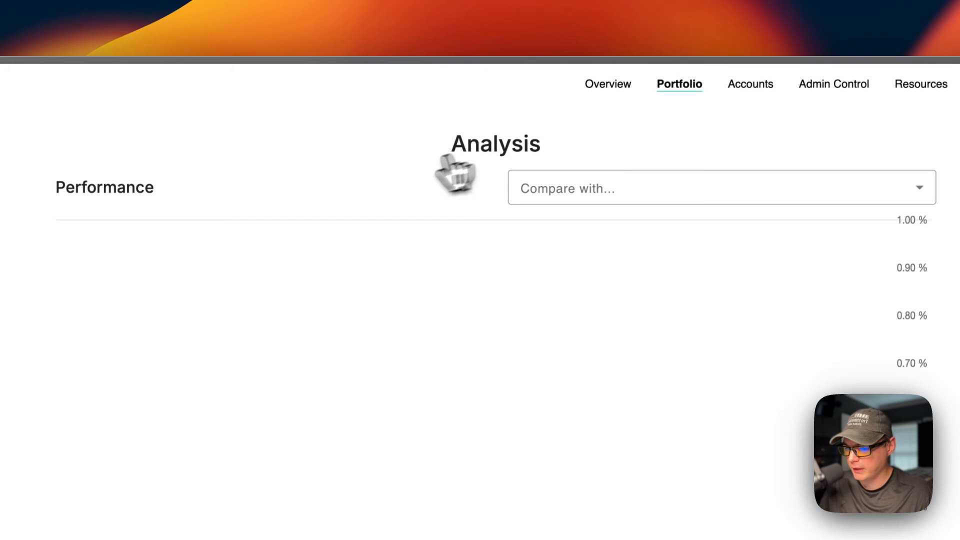
scroll(429, 382, "down", 5)
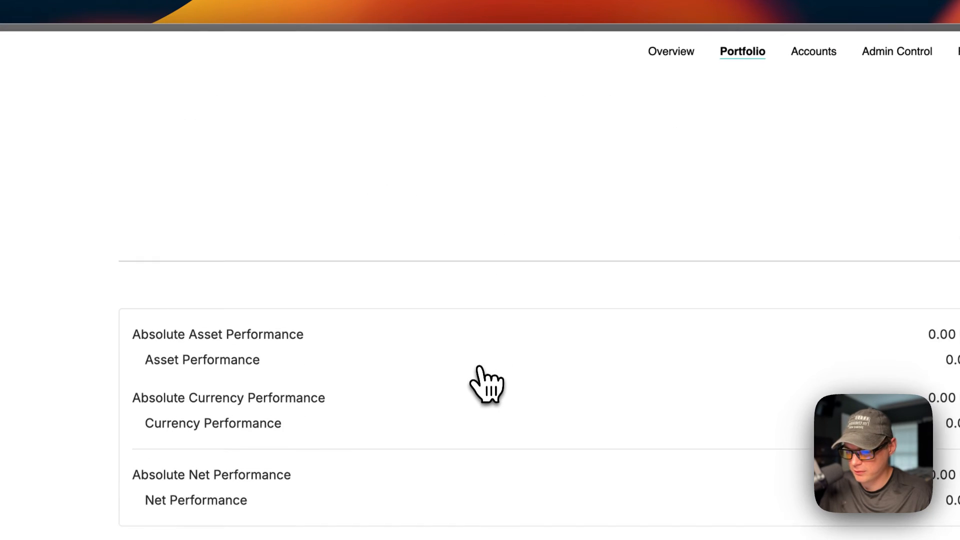
scroll(479, 368, "down", 3)
scroll(480, 371, "up", 10)
left_click(170, 158)
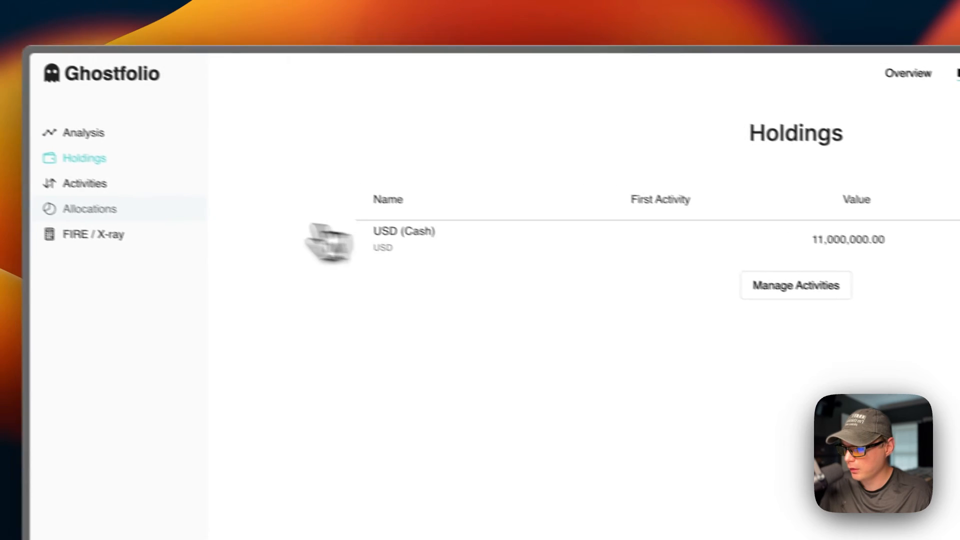
Open and cancel the add-activity form, then view the portfolio Allocations
left_click(123, 191)
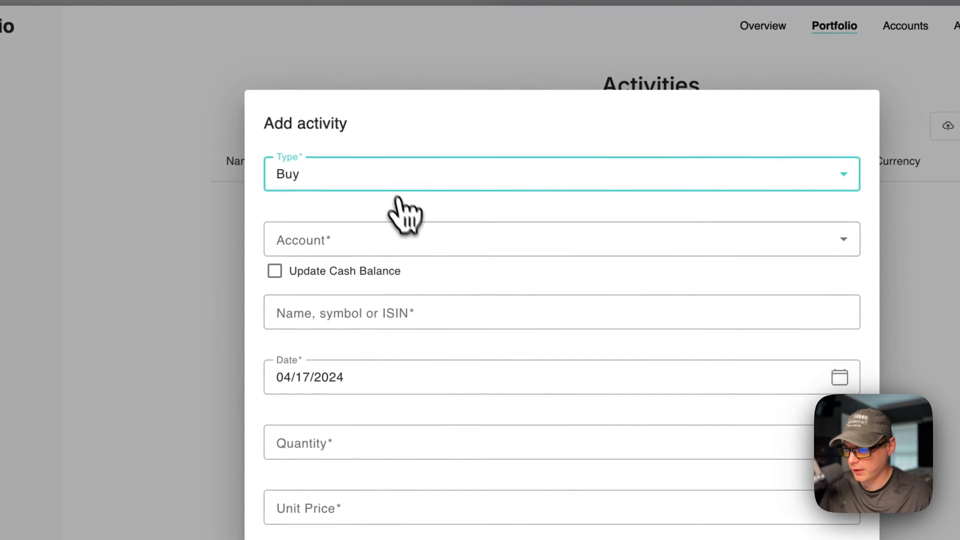
scroll(590, 272, "down", 3)
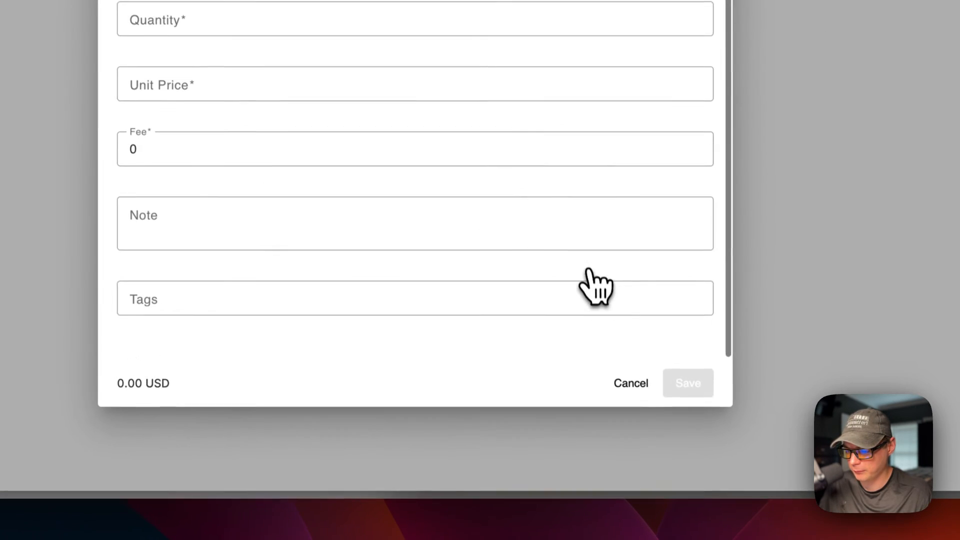
left_click(622, 381)
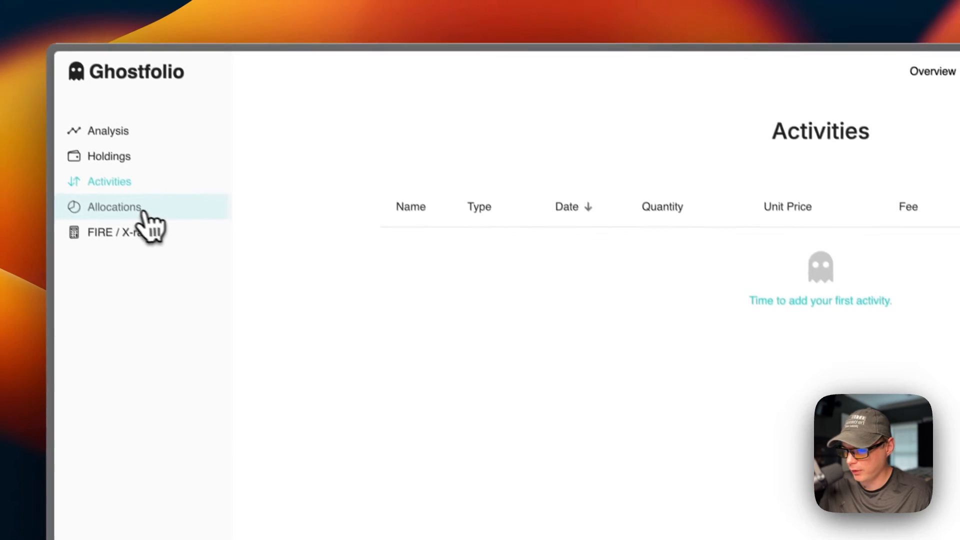
left_click(143, 213)
scroll(612, 452, "down", 10)
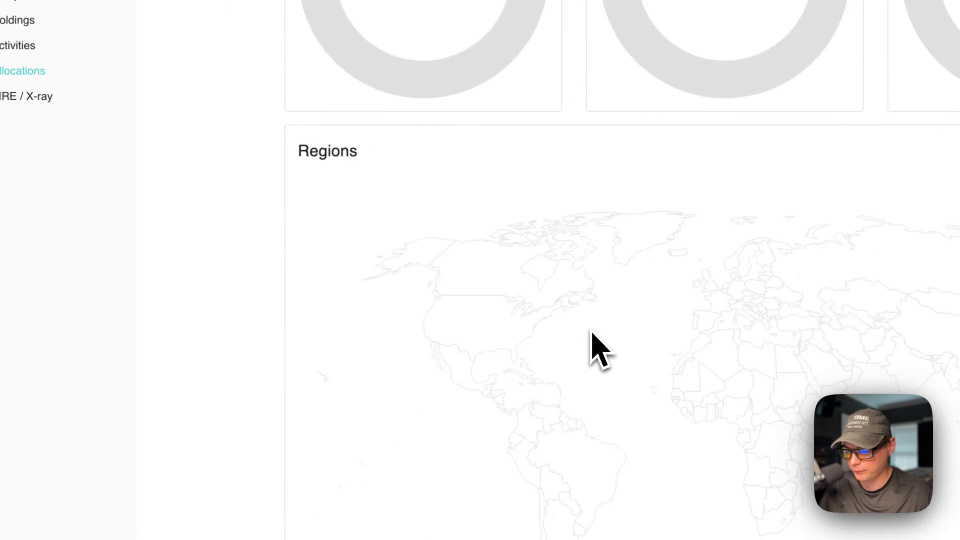
scroll(597, 350, "down", 3)
scroll(595, 349, "up", 15)
Scroll through the FIRE calculator, 4% Rule and X-ray, then open Admin Control
left_click(26, 96)
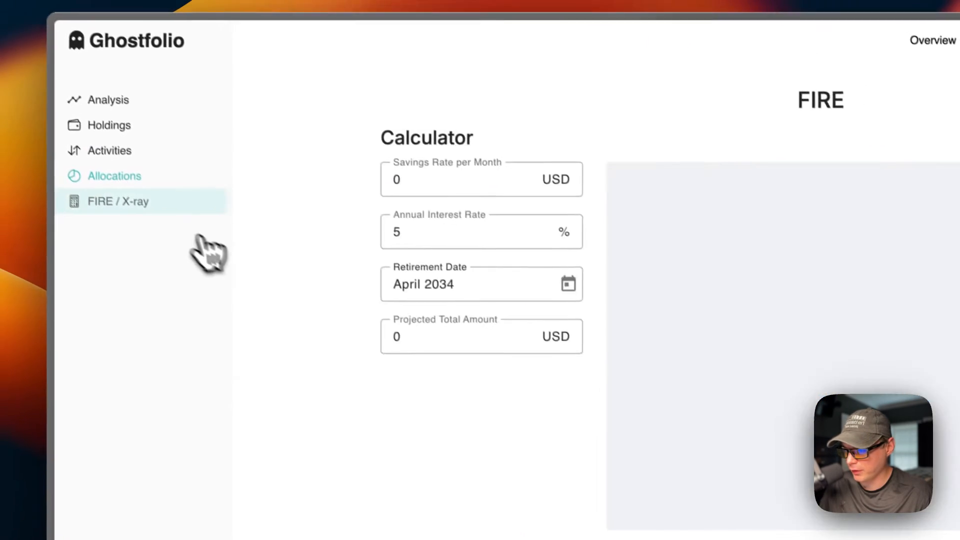
scroll(495, 350, "down", 6)
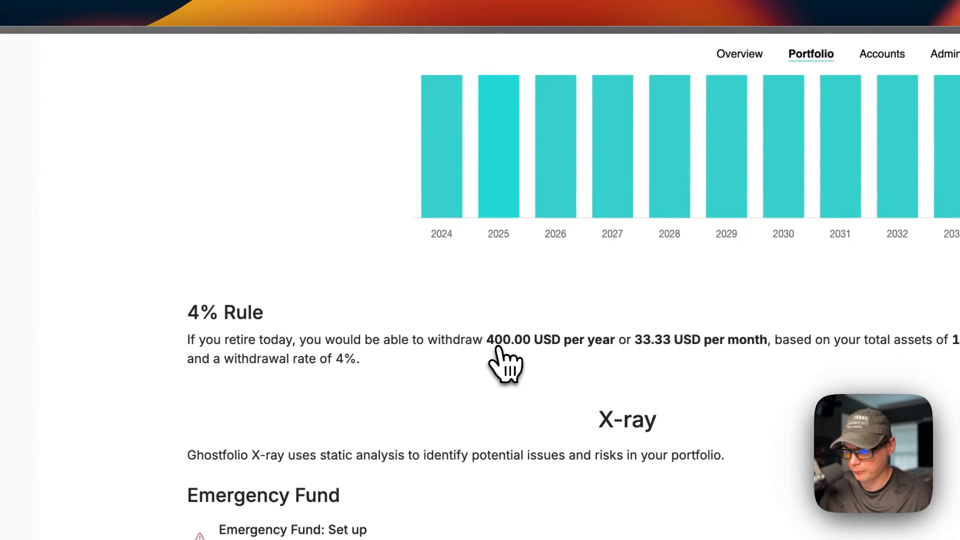
scroll(499, 354, "down", 3)
scroll(505, 372, "up", 10)
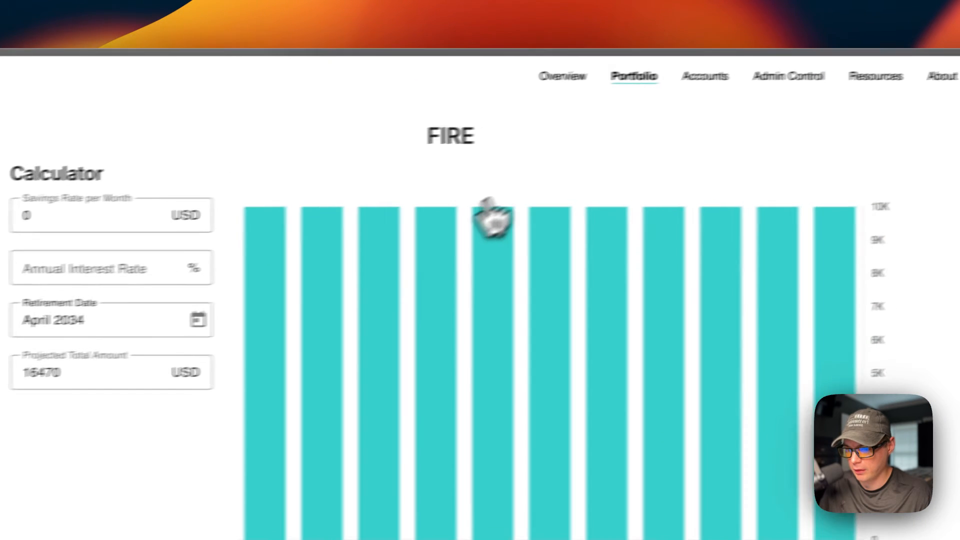
left_click(767, 80)
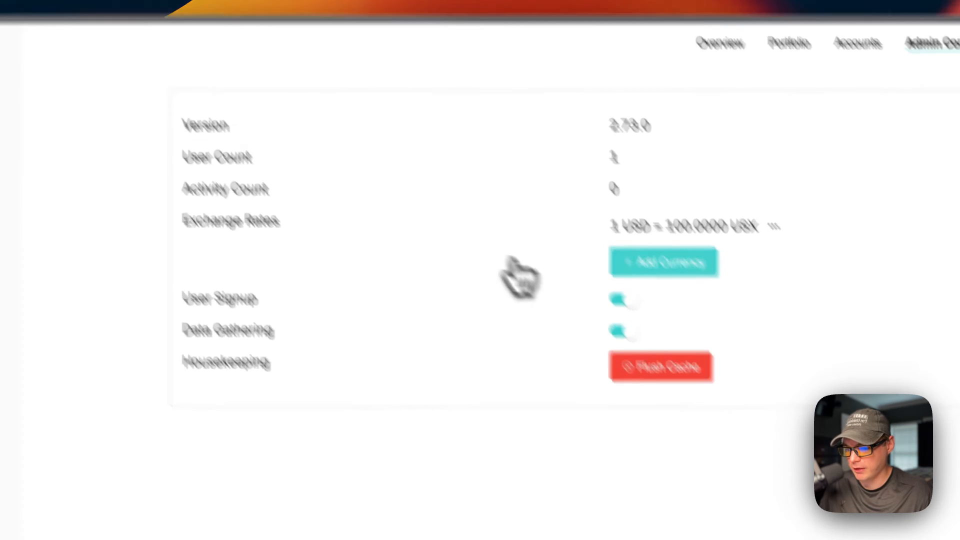
Open and cancel the Add Currency, Add Platform and Add Tag dialogs
left_click(694, 303)
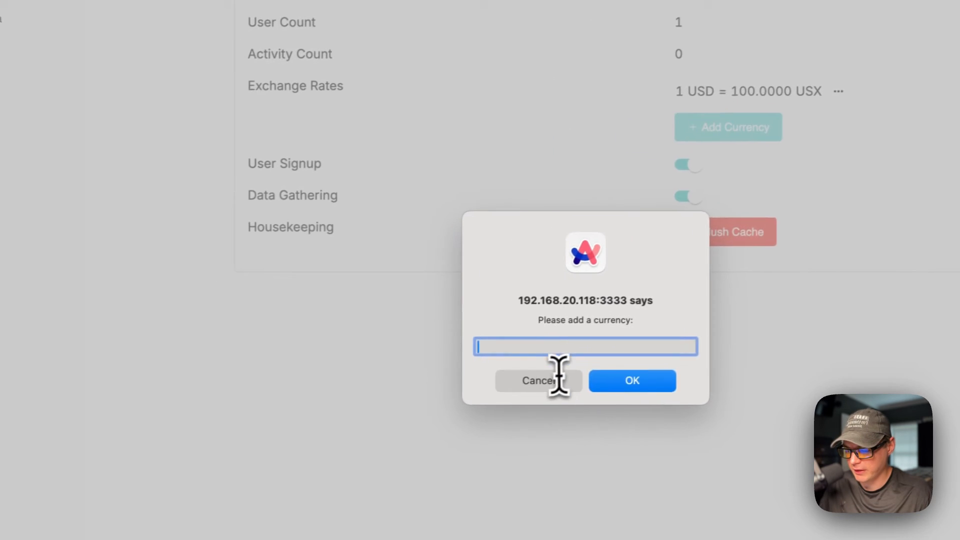
left_click(558, 379)
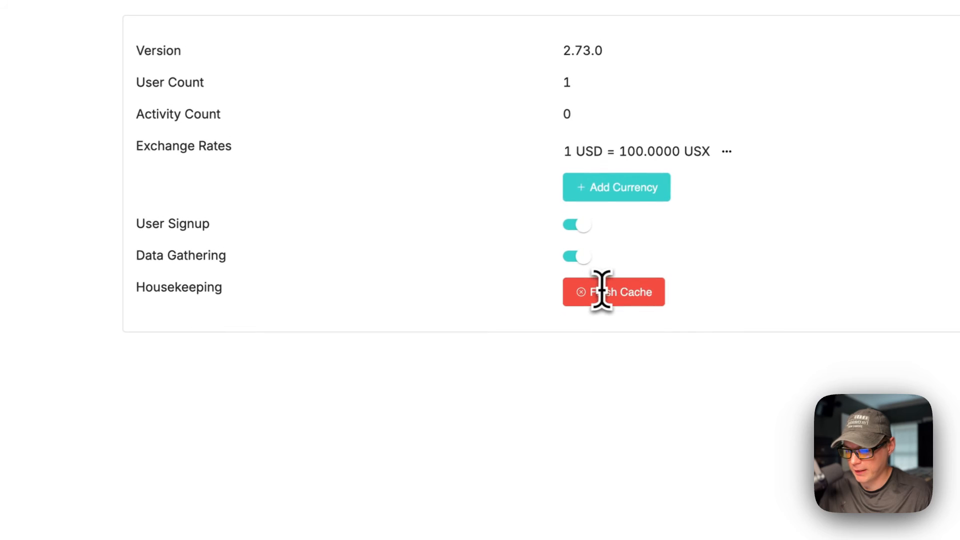
left_click(195, 173)
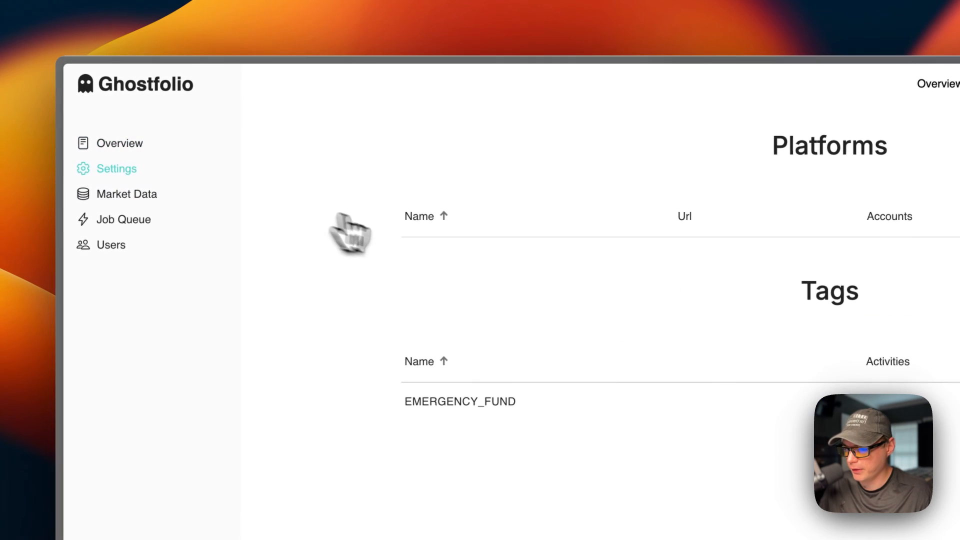
left_click(698, 157)
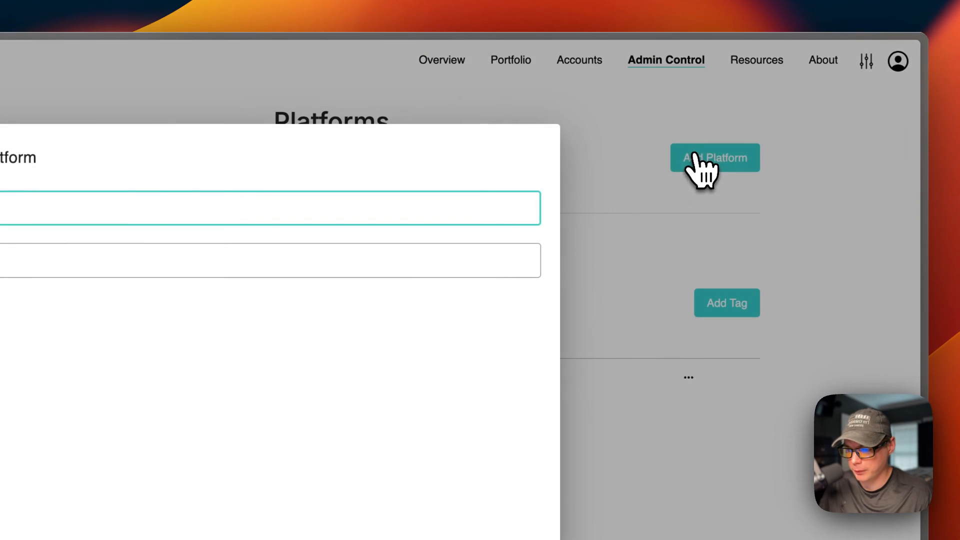
left_click(496, 436)
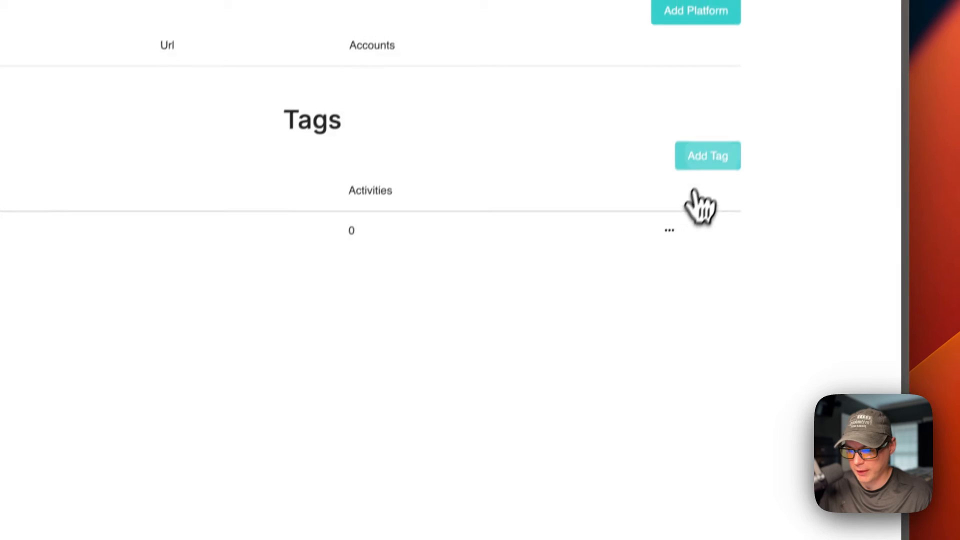
left_click(706, 158)
left_click(576, 408)
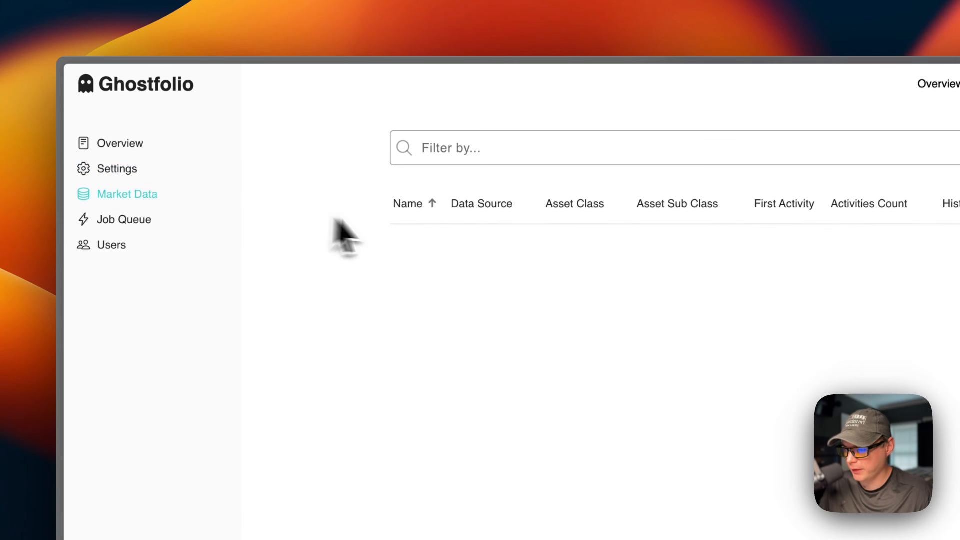
Check the Job Queue status filter, then open the admin Users list
left_click(233, 224)
left_click(675, 153)
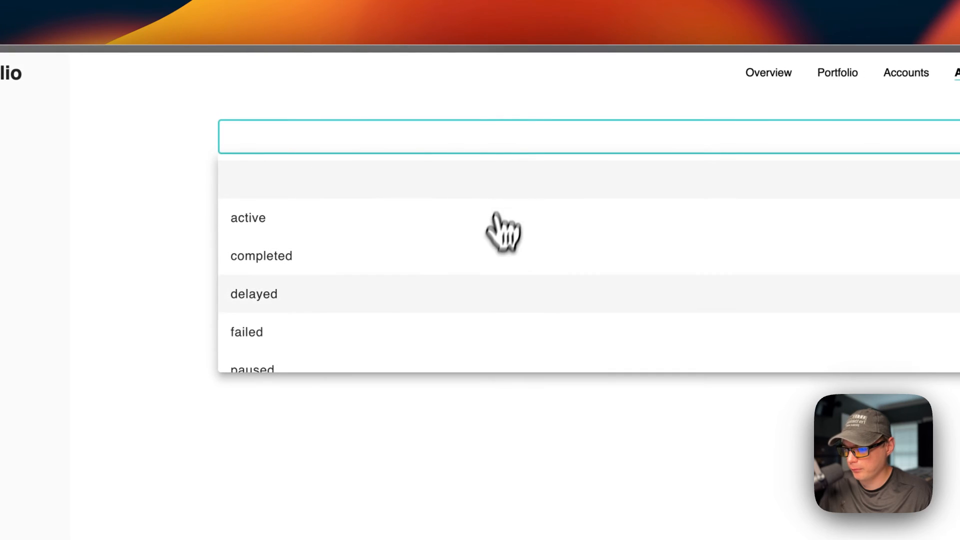
scroll(435, 320, "down", 2)
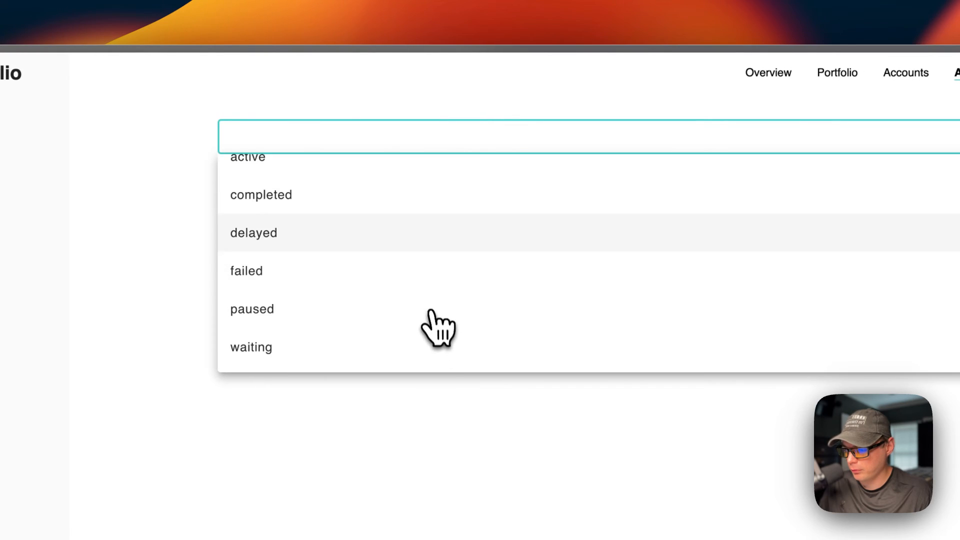
left_click(384, 389)
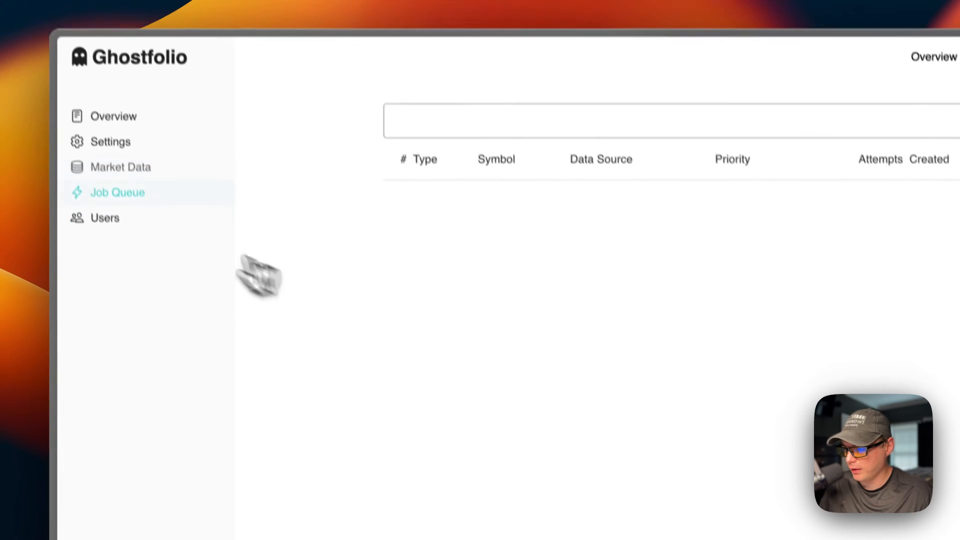
left_click(105, 218)
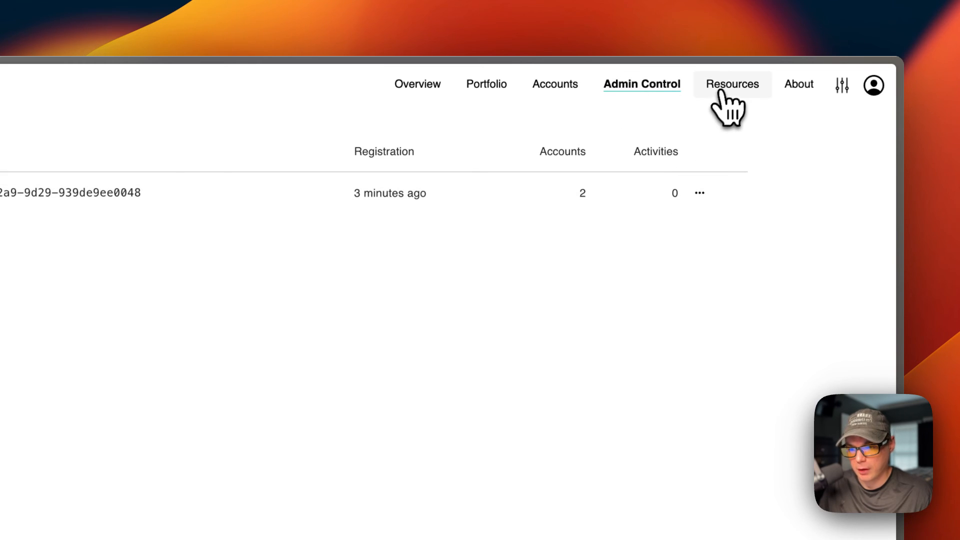
Browse the Resources page and the About section's Changelog for version 2.73.0
scroll(252, 445, "down", 15)
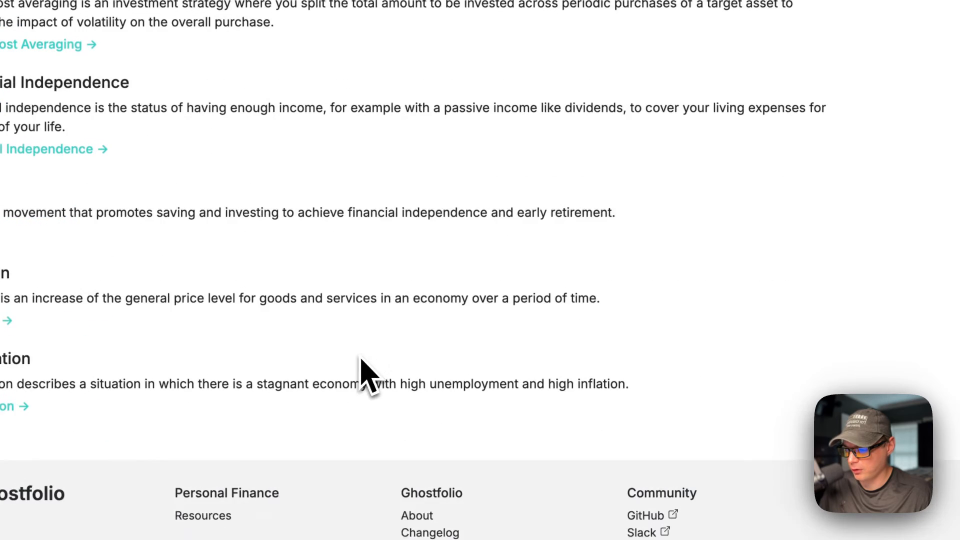
scroll(367, 378, "up", 15)
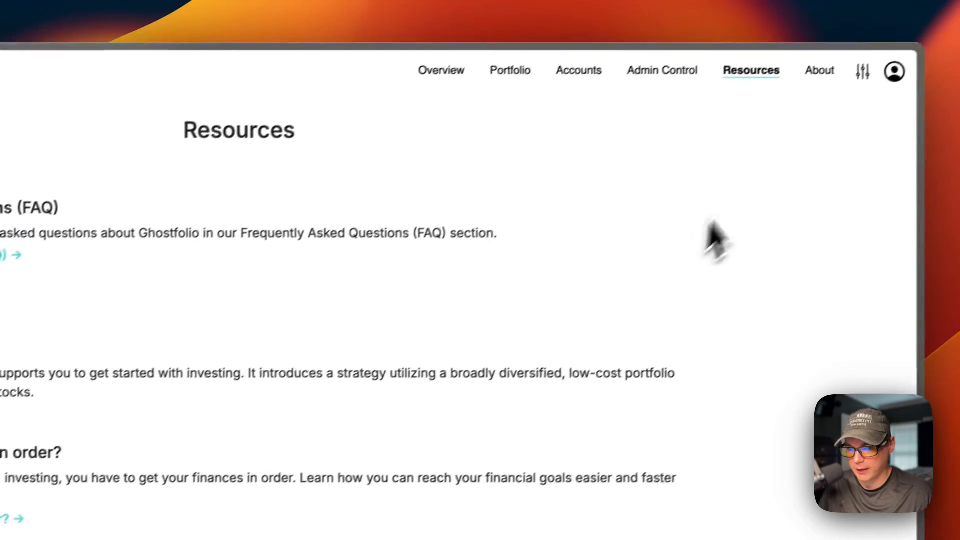
left_click(818, 73)
left_click(160, 159)
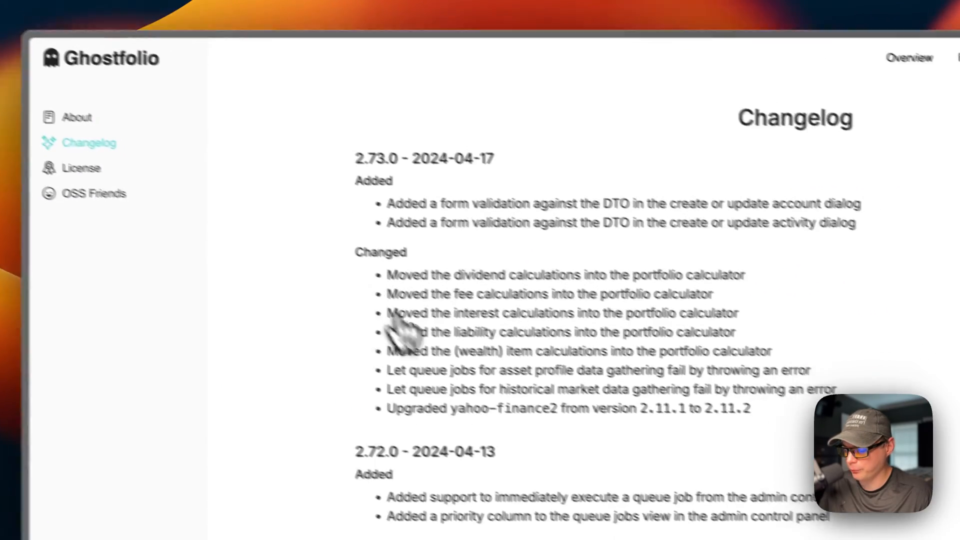
scroll(424, 350, "down", 5)
scroll(449, 360, "up", 5)
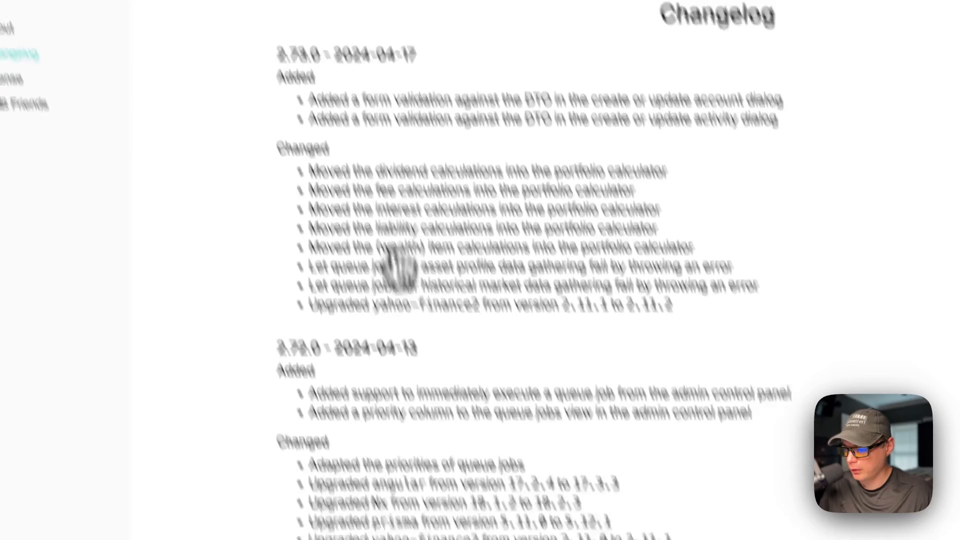
scroll(350, 325, "down", 5)
scroll(324, 355, "up", 5)
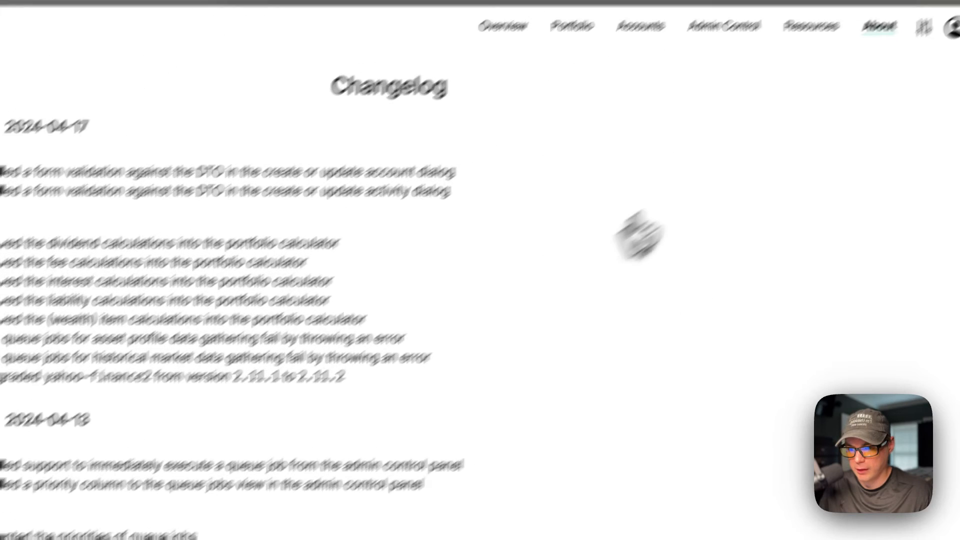
Filter the portfolio to My Account, then return to the Overview
left_click(850, 78)
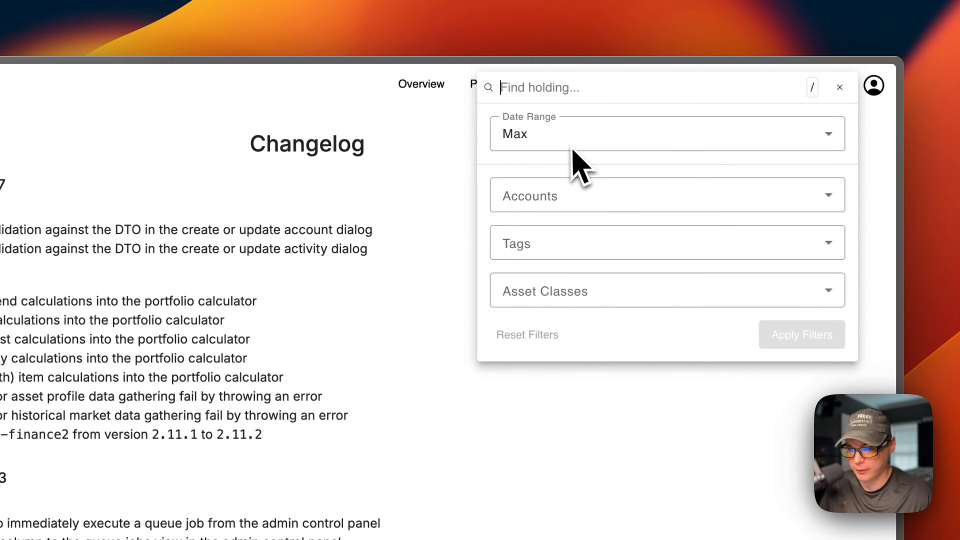
left_click(555, 192)
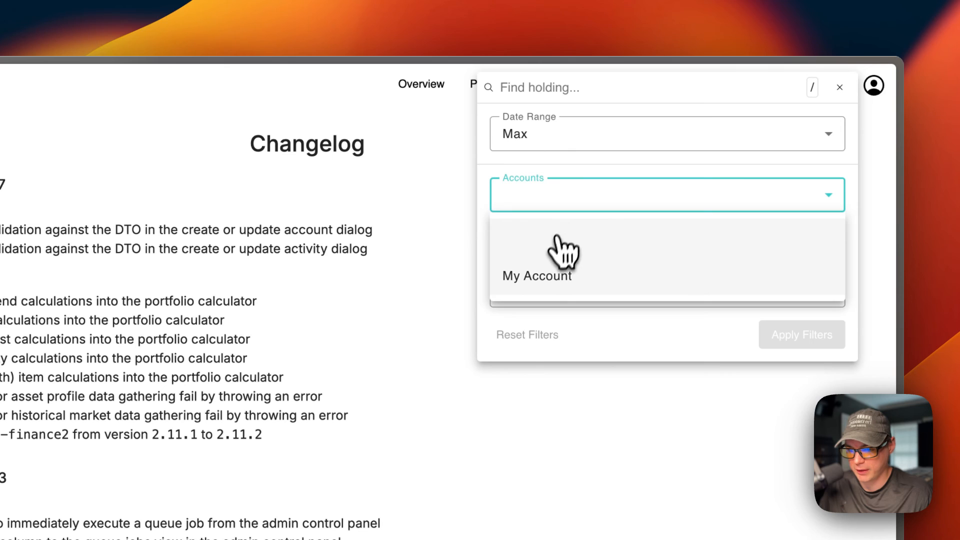
left_click(540, 276)
left_click(779, 334)
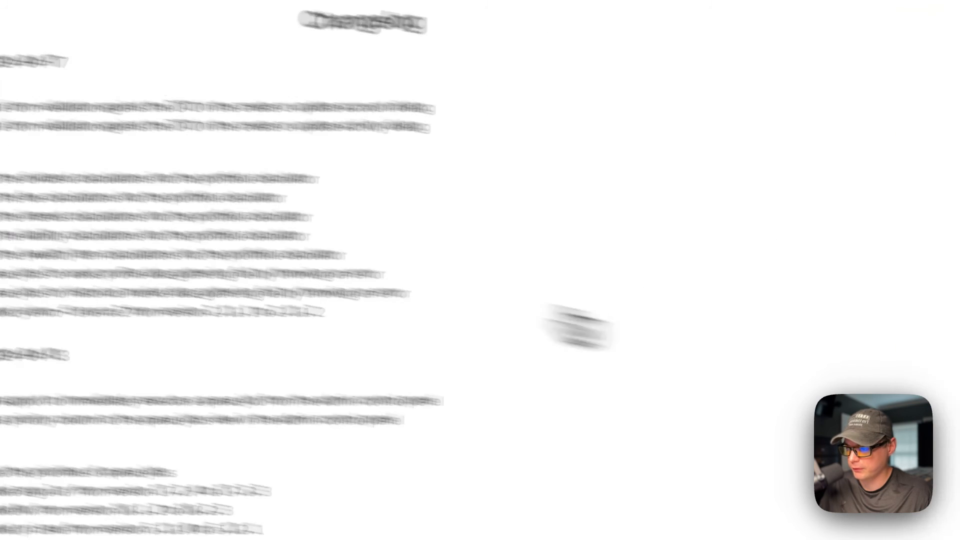
left_click(514, 83)
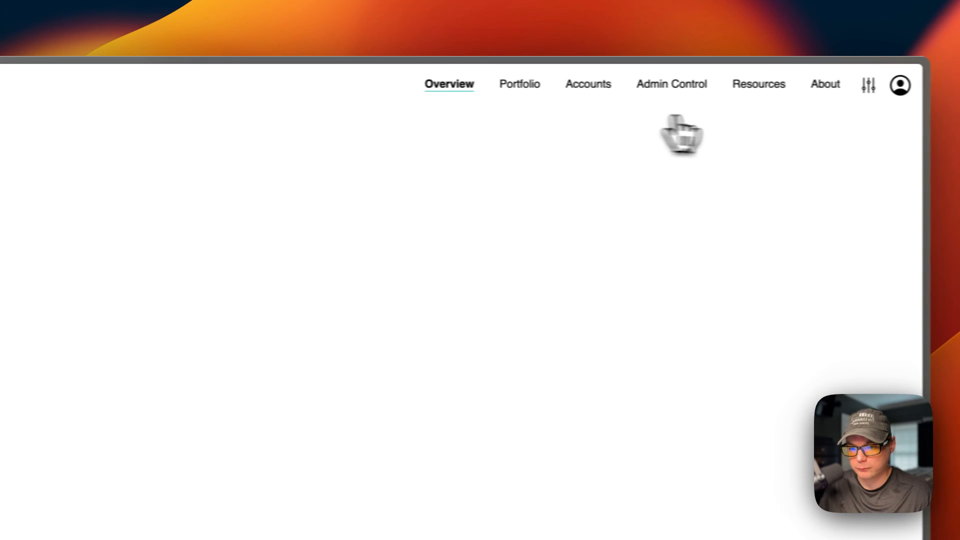
Open My Ghostfolio settings and look at the Locale choices
left_click(896, 91)
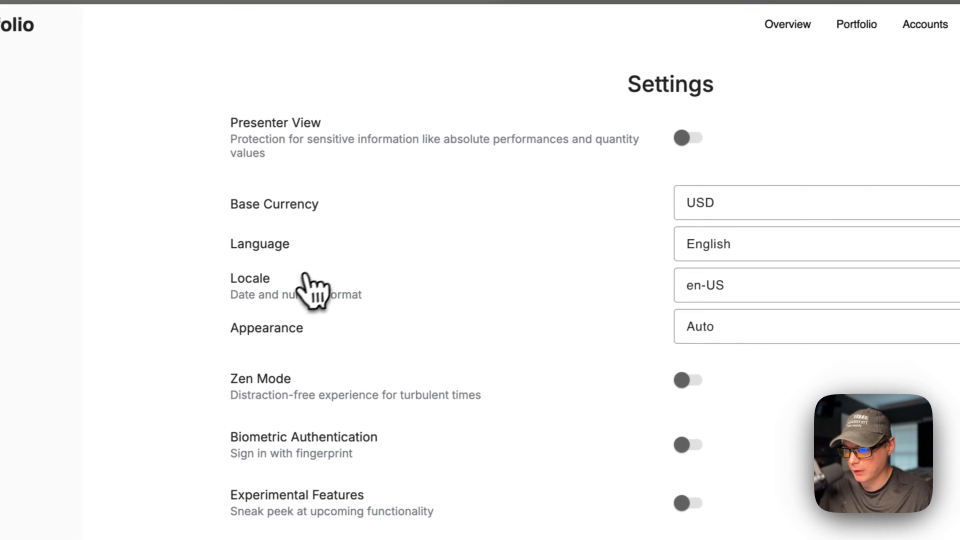
left_click(664, 250)
scroll(670, 390, "down", 5)
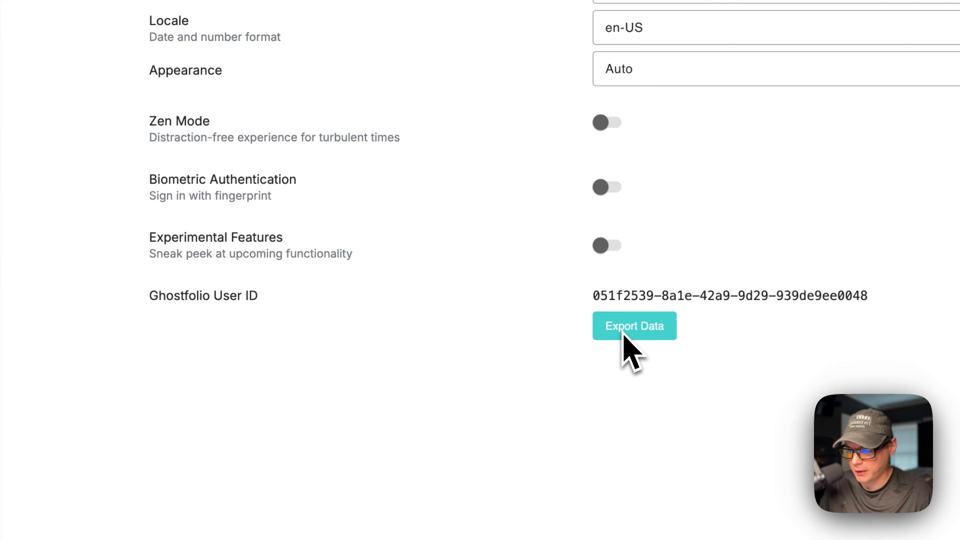
Open the Access page and cancel a grant with Private type and Restricted view permission
left_click(114, 132)
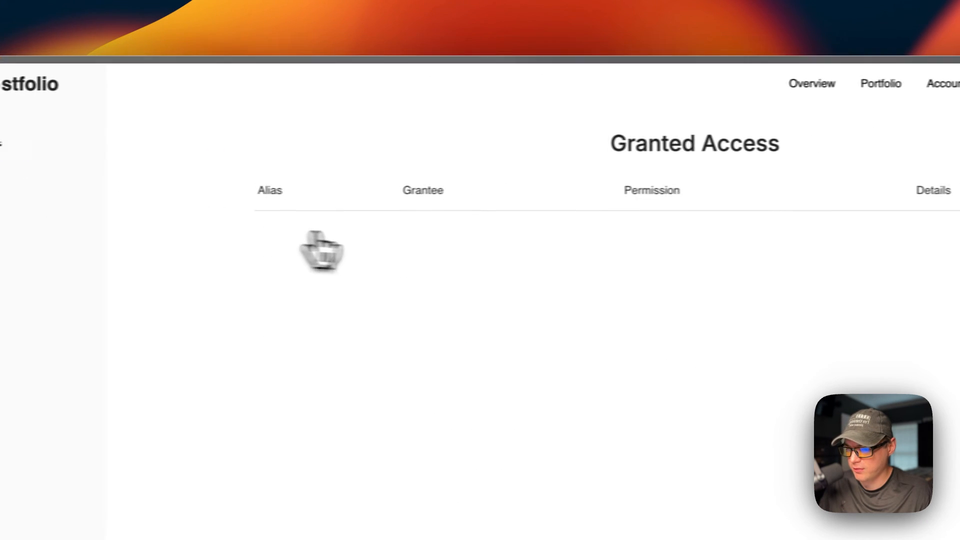
left_click(811, 403)
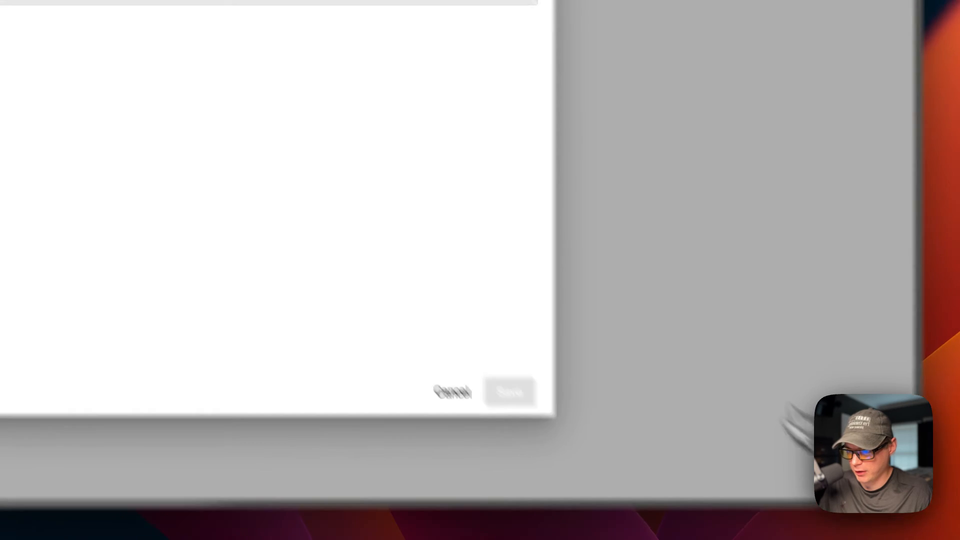
left_click(377, 212)
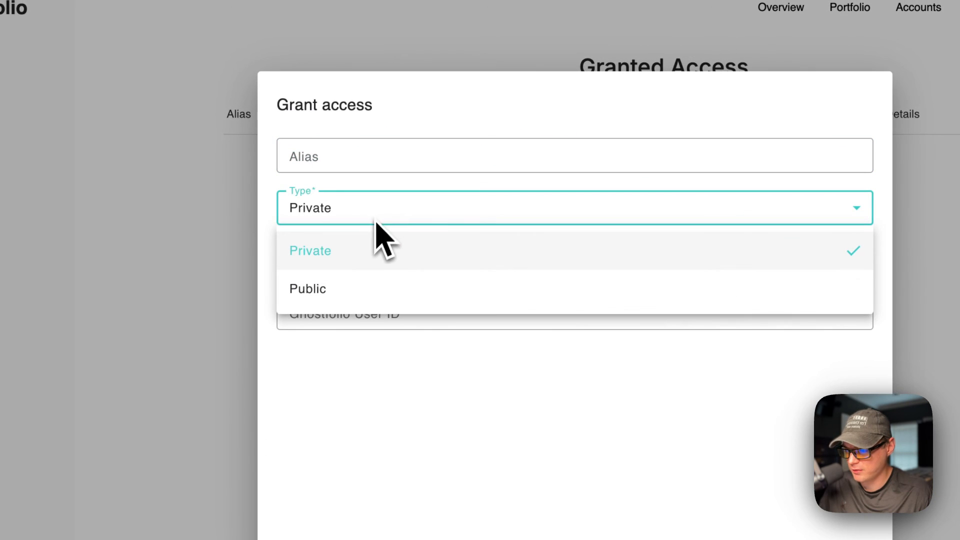
left_click(357, 429)
left_click(356, 261)
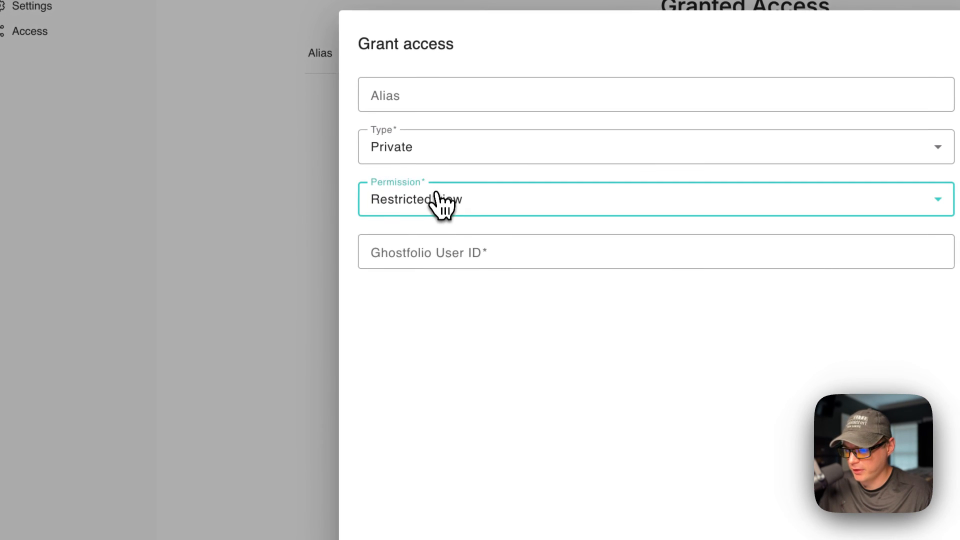
left_click(425, 307)
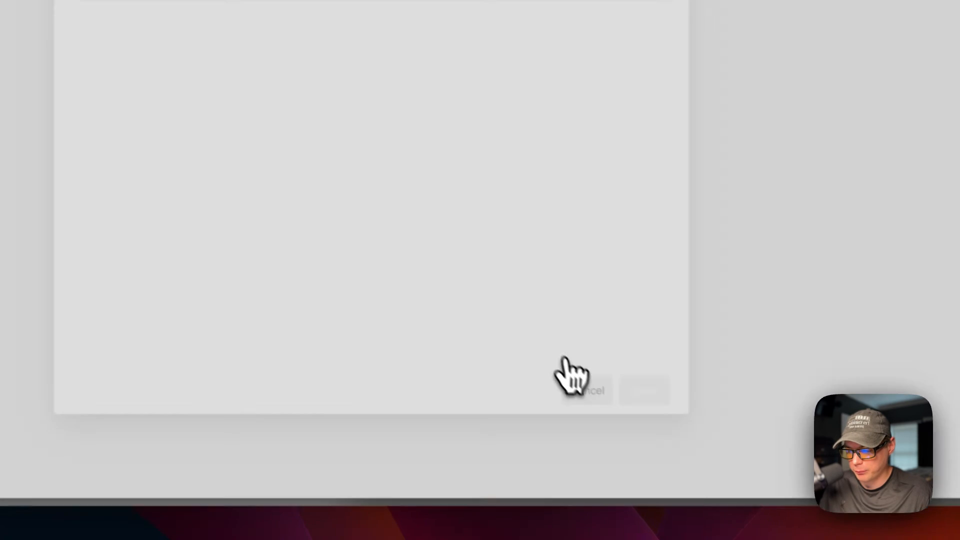
left_click(570, 380)
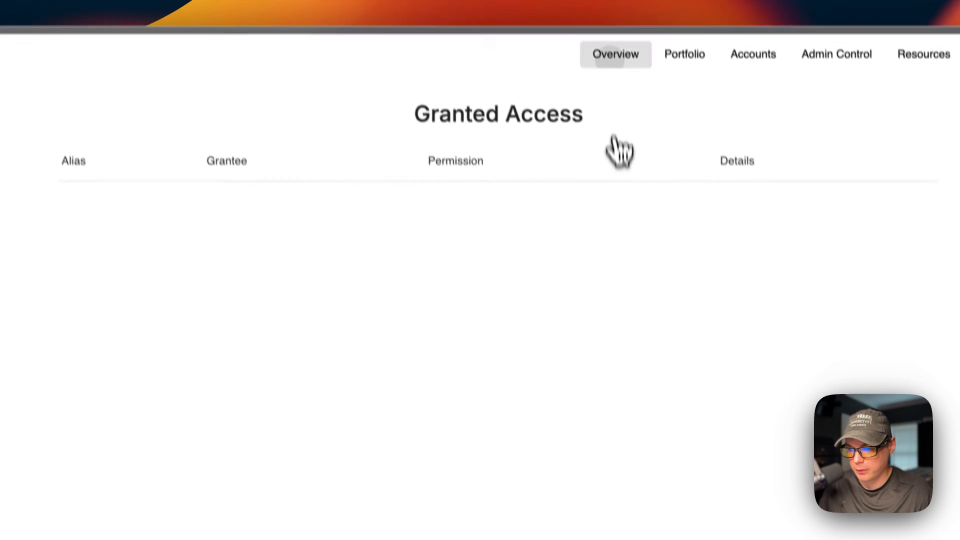